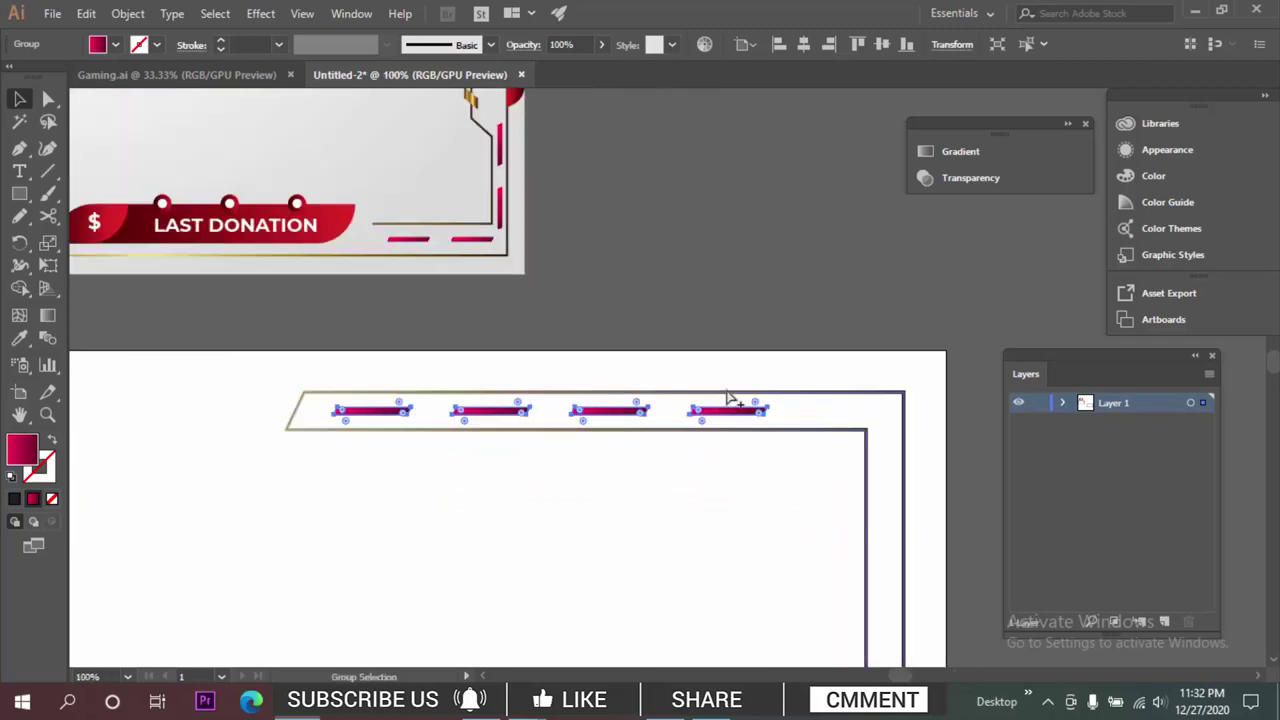
Enlarge the row of four pink dashes proportionally and shift it so it sits inside the frame's top-right strip.
left_click_drag(771, 408, 916, 395)
scroll(863, 403, "up", 3)
left_click(775, 267)
scroll(780, 275, "down", 4)
scroll(540, 355, "up", 3)
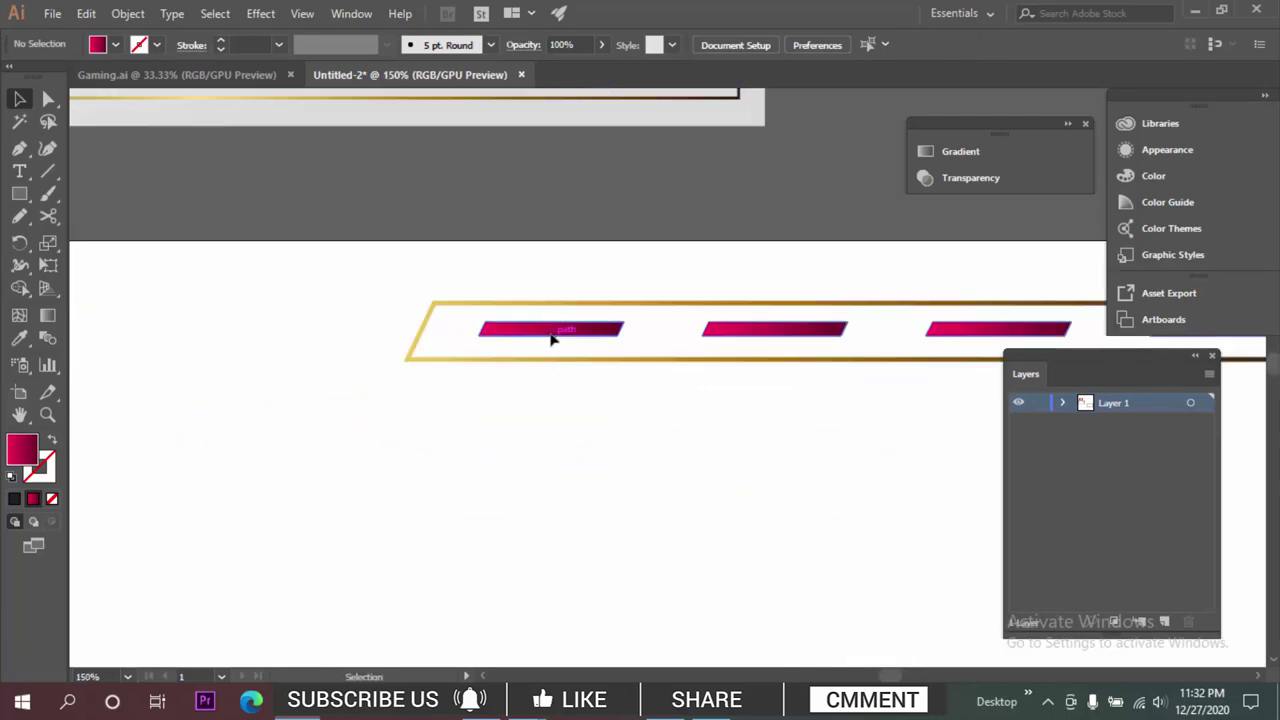
left_click_drag(551, 340, 479, 338)
scroll(470, 334, "up", 2)
scroll(482, 330, "up", 2)
scroll(524, 454, "down", 6)
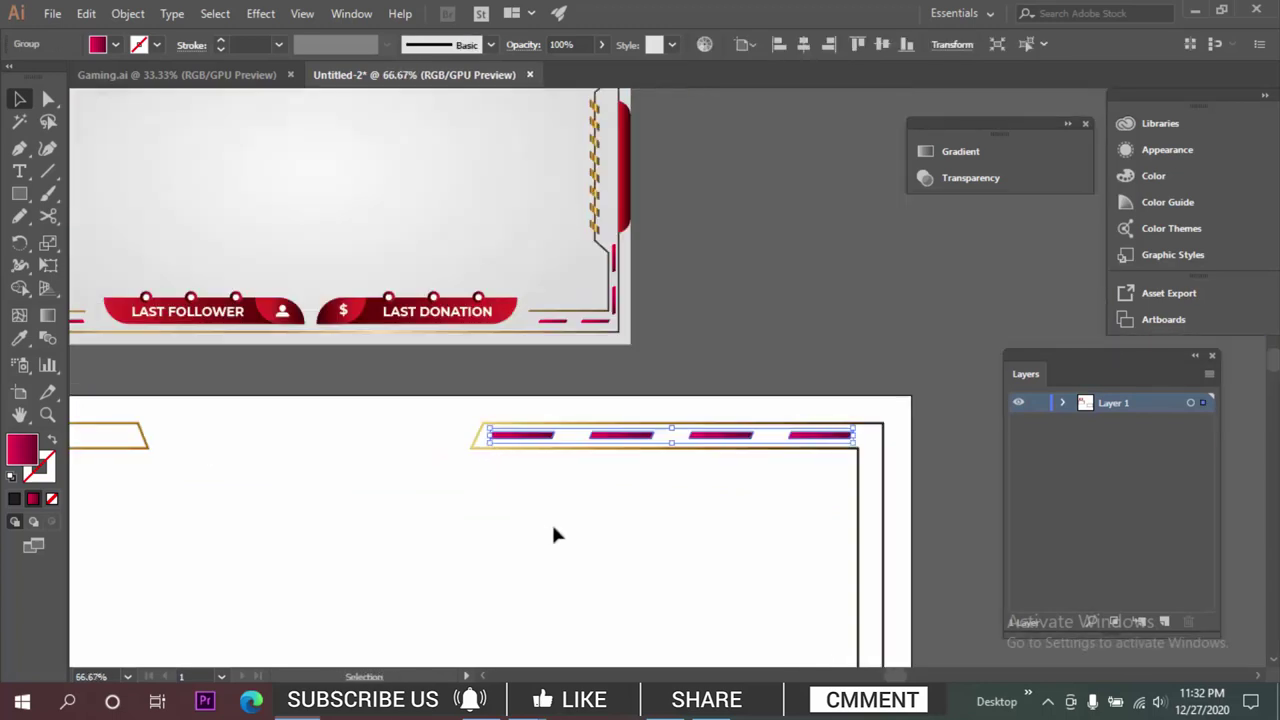
Duplicate the row of four dashes into the frame's top-left strip and deselect it.
scroll(557, 535, "down", 3)
left_click_drag(749, 424, 467, 428)
left_click(583, 484)
Draw a wide rectangle across the middle of the artboard, extending past both sides, and center it horizontally and vertically.
left_click_drag(586, 487, 540, 421)
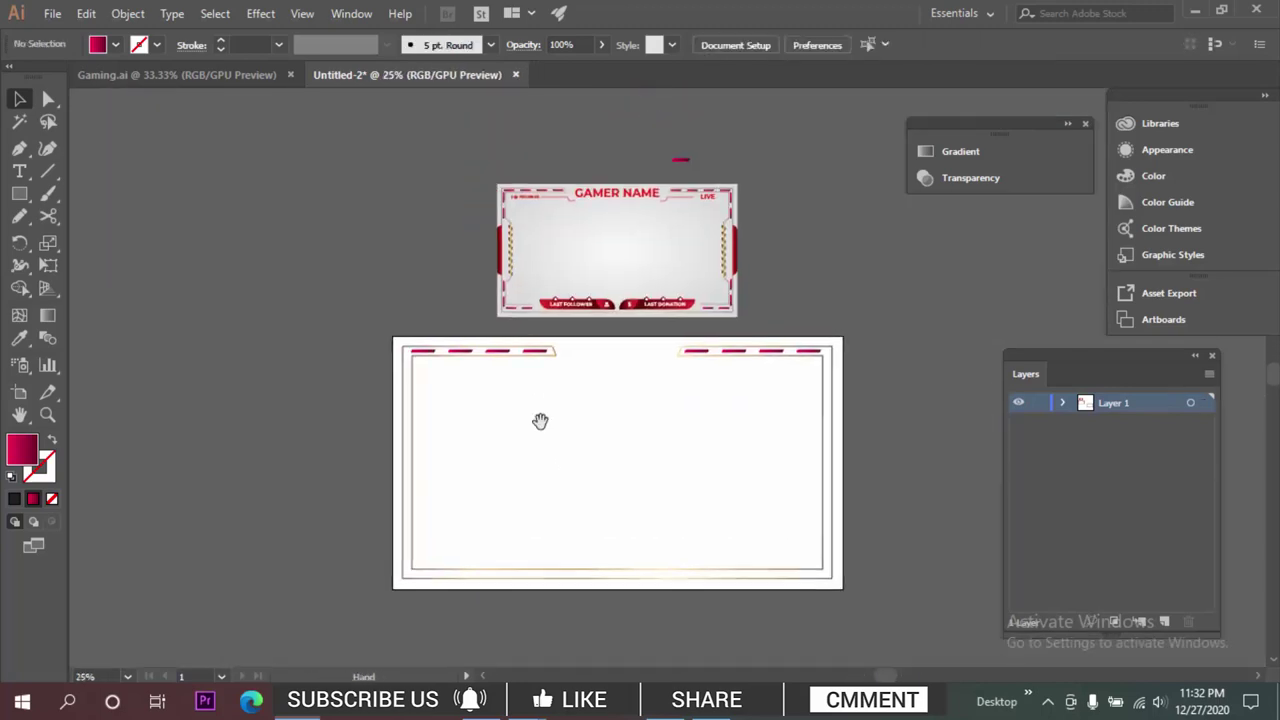
scroll(537, 237, "up", 3)
scroll(503, 260, "up", 4)
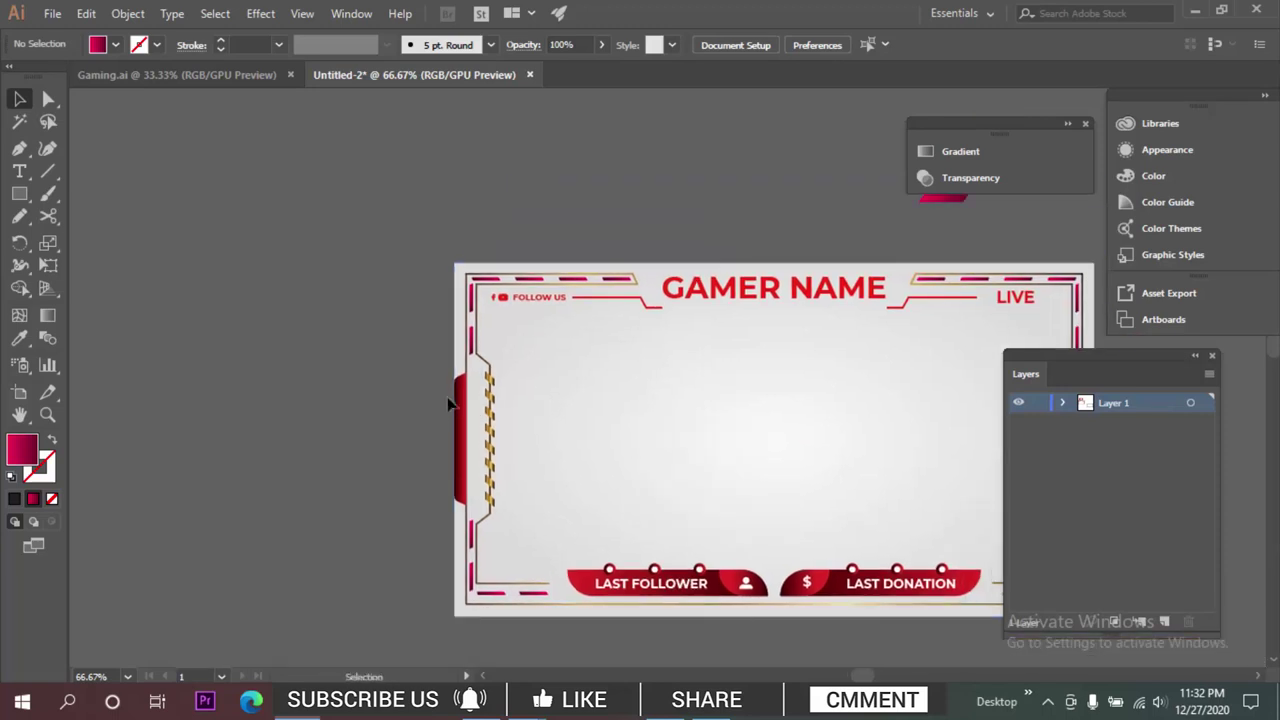
left_click_drag(550, 530, 551, 313)
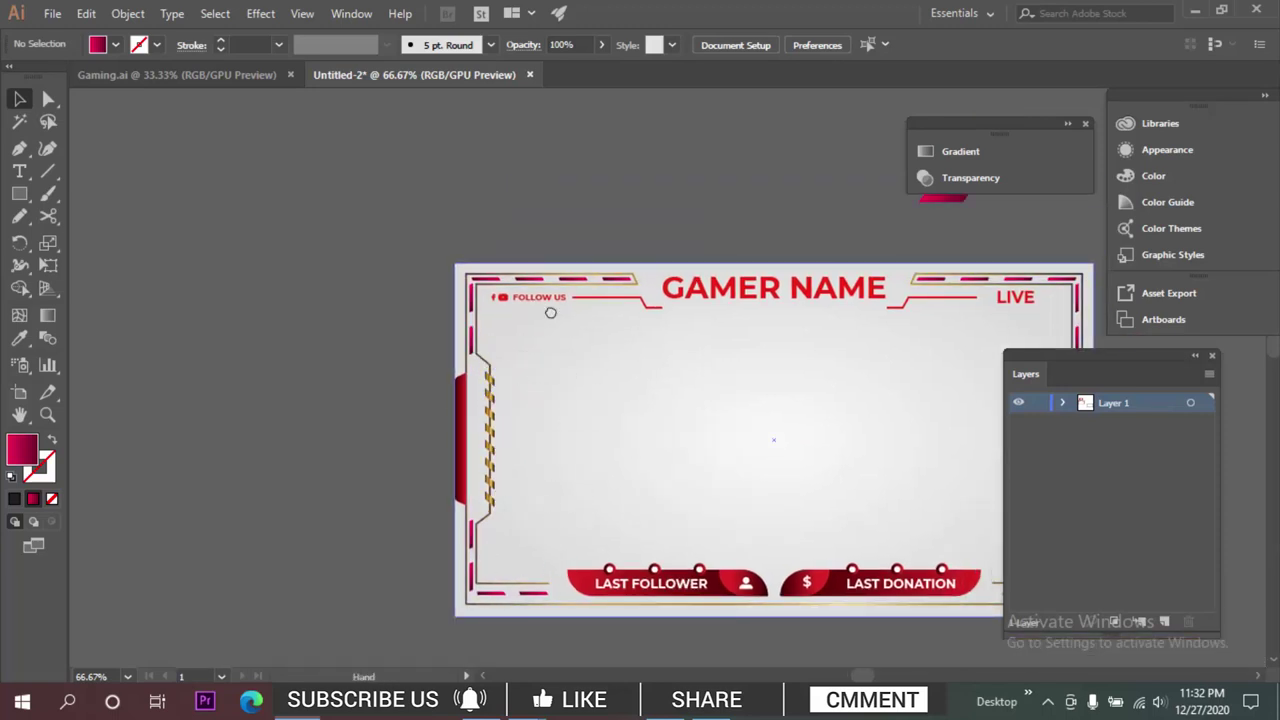
scroll(550, 312, "down", 4)
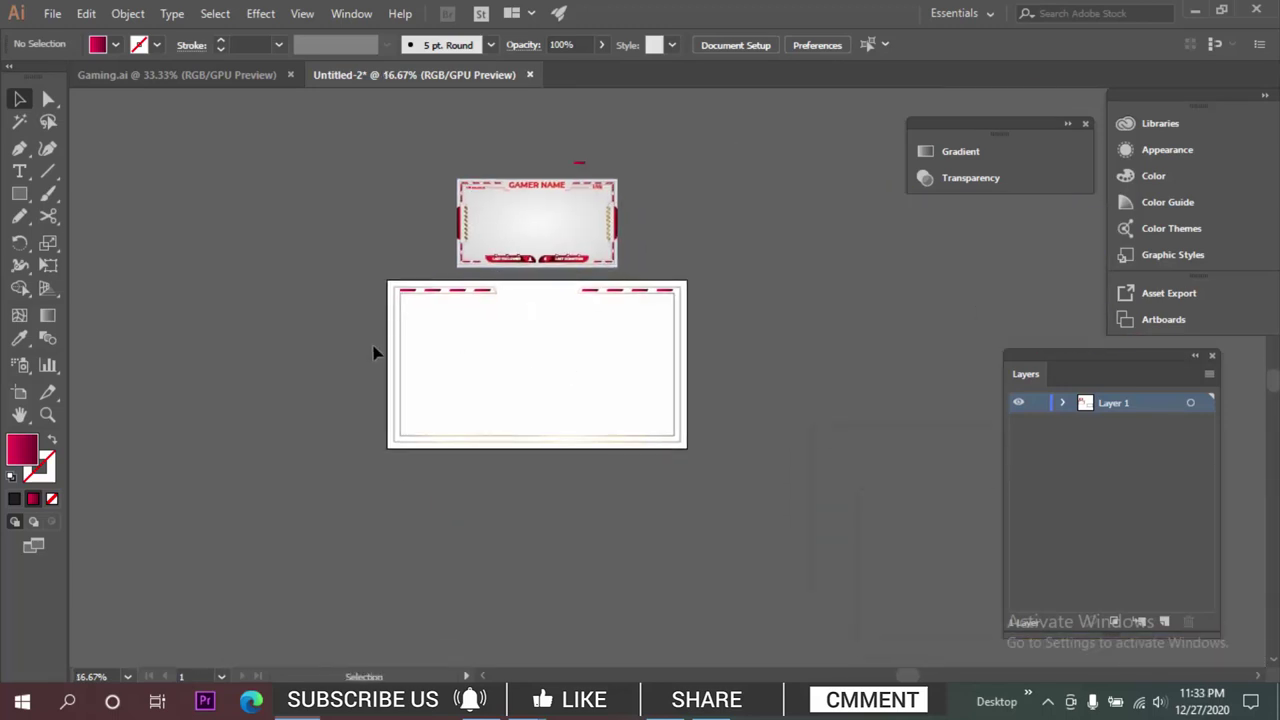
left_click_drag(19, 194, 110, 210)
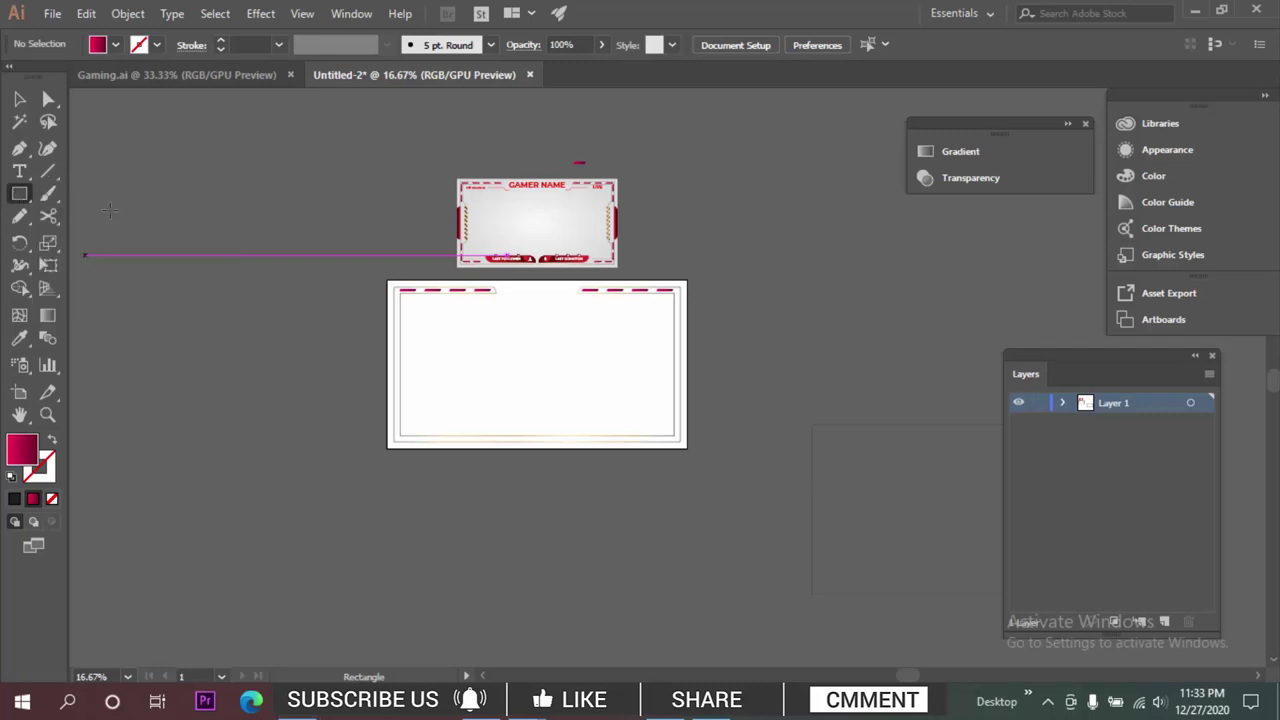
left_click_drag(362, 330, 755, 402)
key("v")
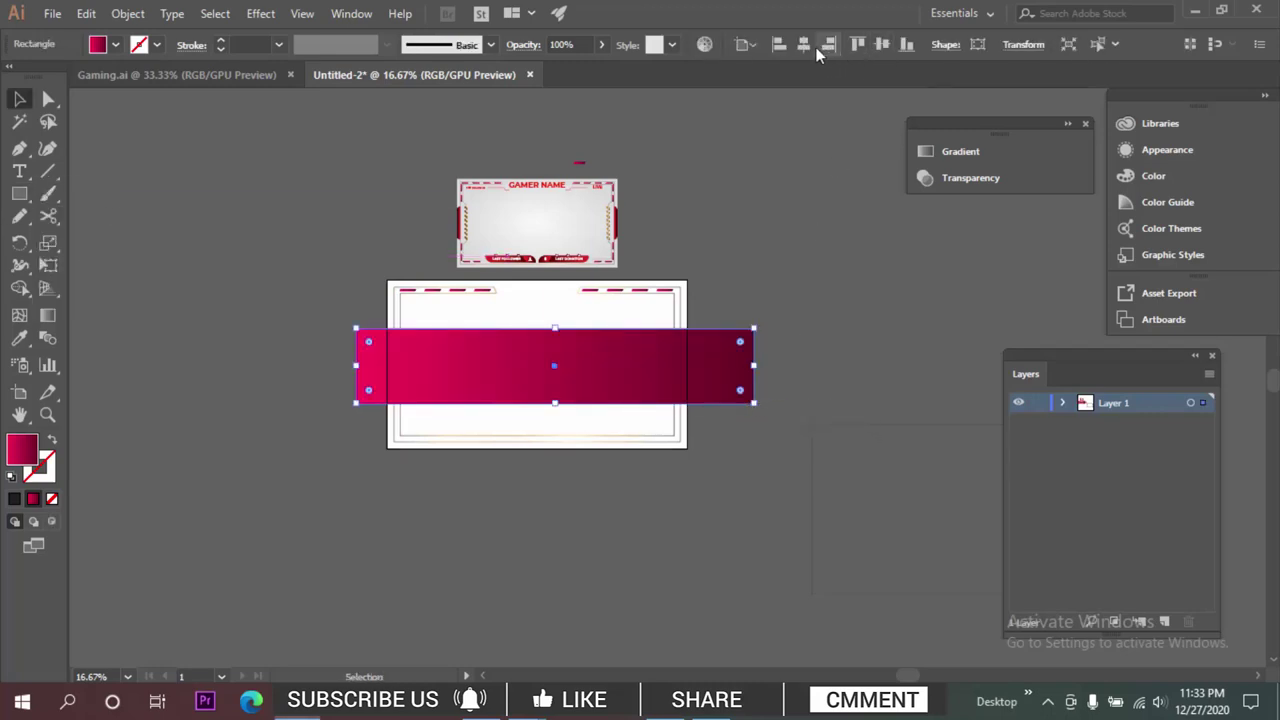
left_click(814, 46)
left_click(886, 44)
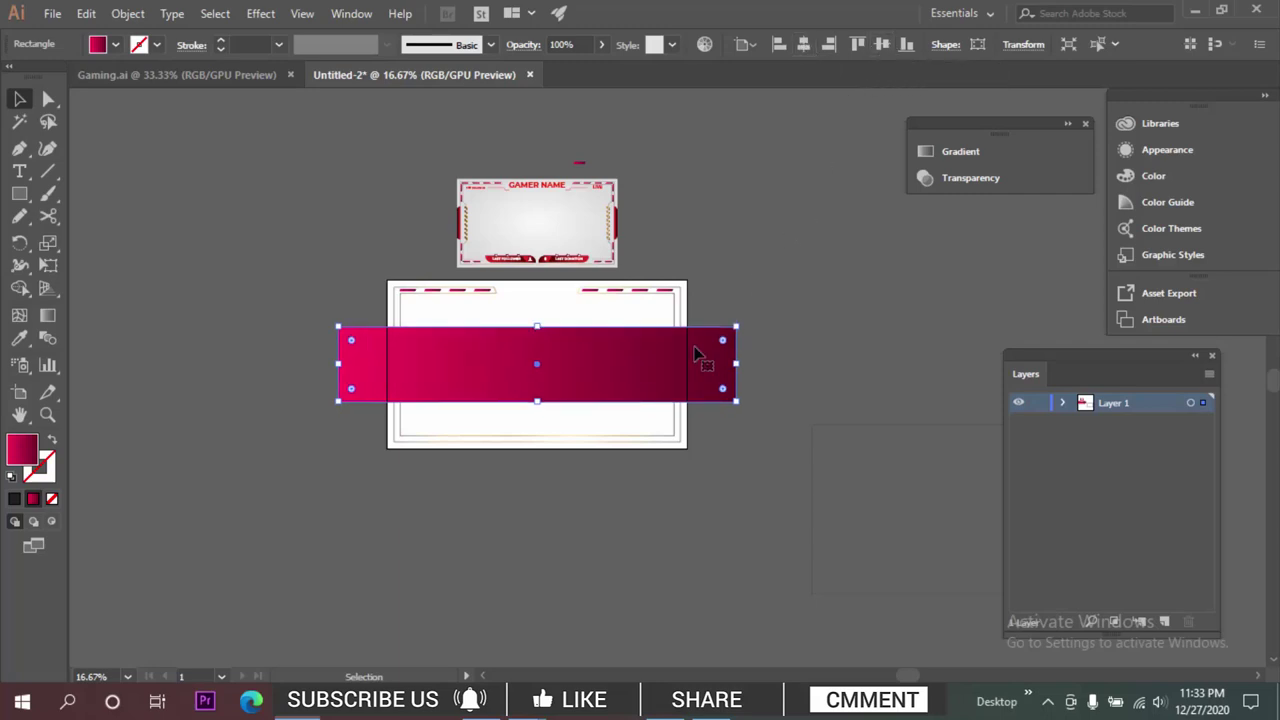
Swap the rectangle's fill and stroke to leave only its outline, and lock it as a guide.
left_click(53, 440)
scroll(543, 327, "up", 1)
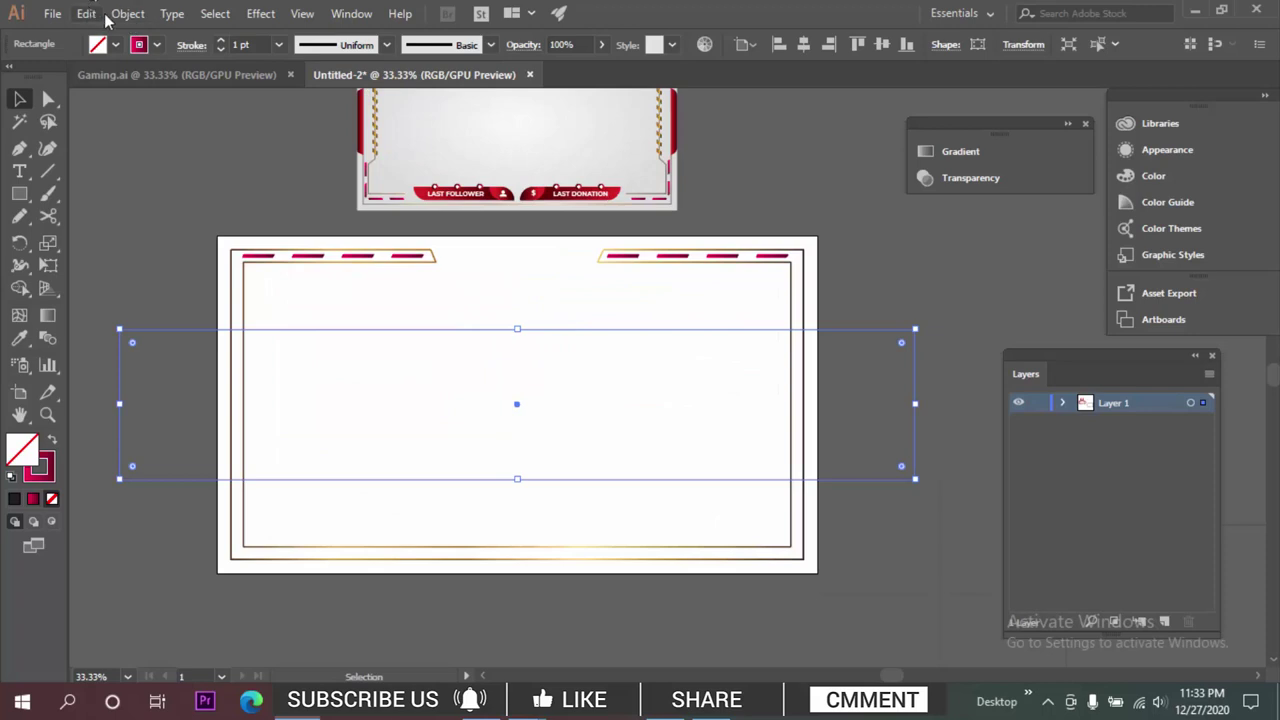
left_click(126, 13)
left_click(505, 330)
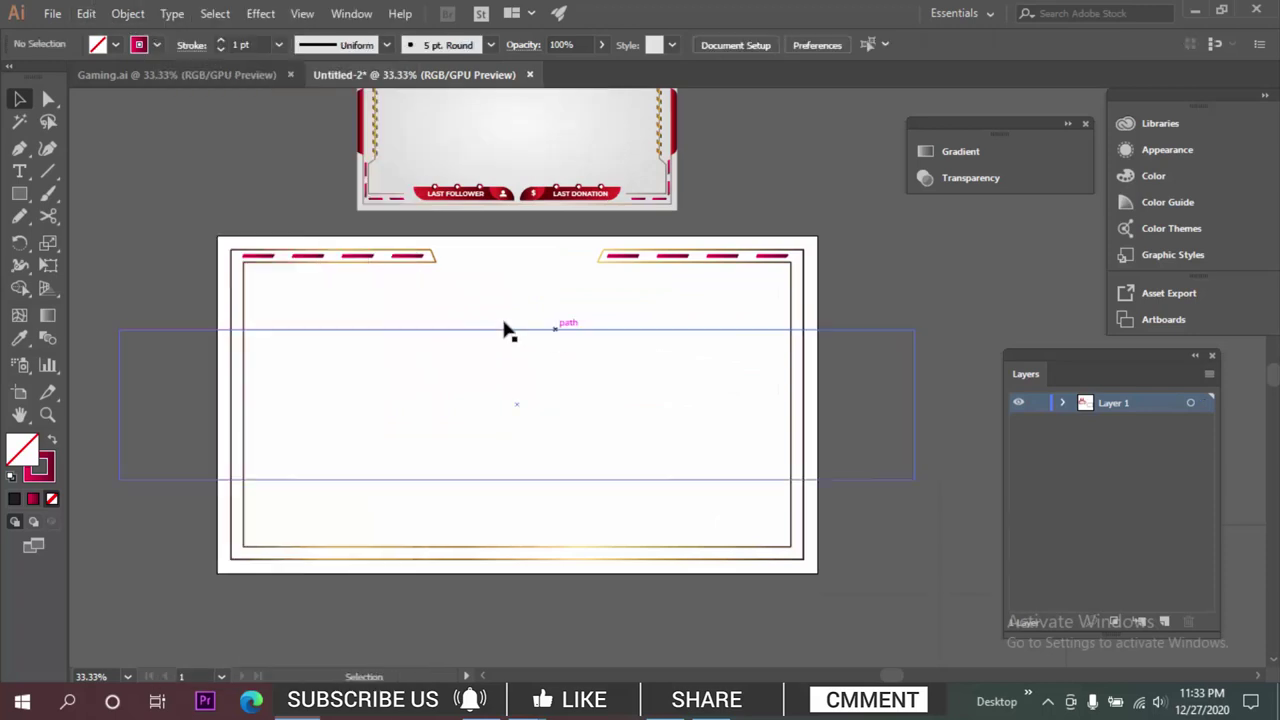
left_click_drag(407, 308, 553, 378)
left_click(127, 13)
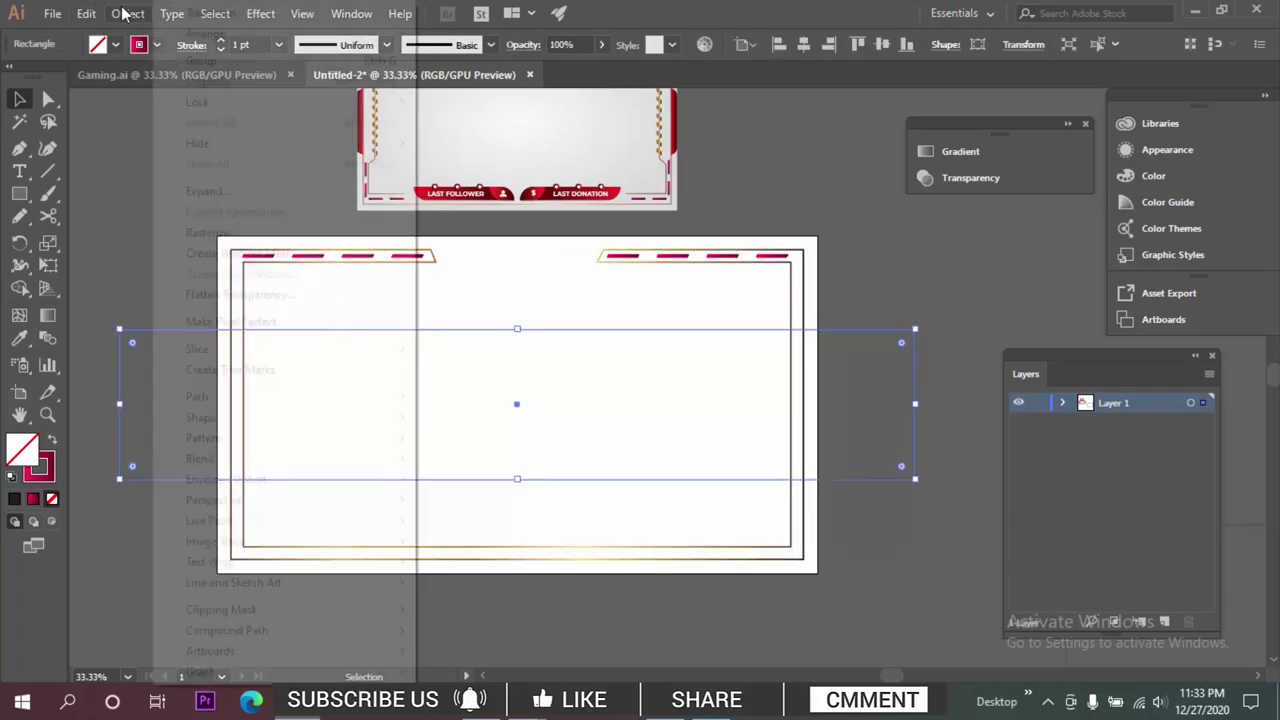
mouse_move(197, 103)
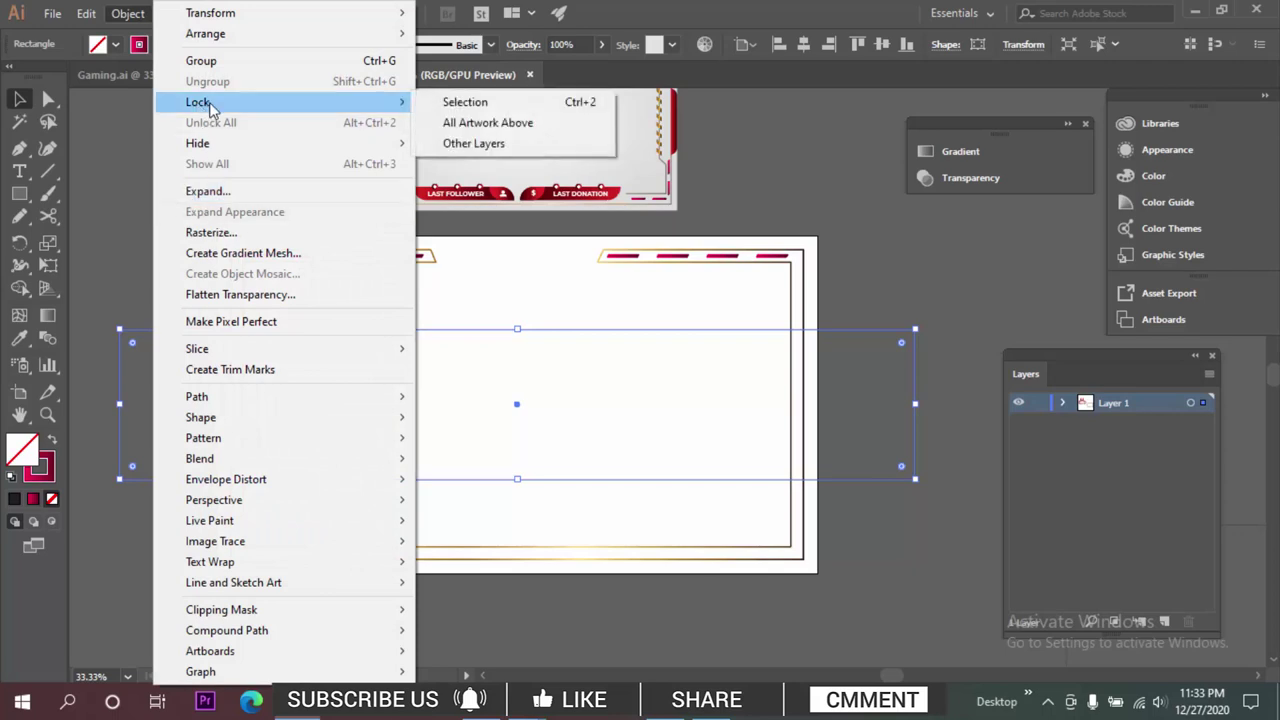
left_click(450, 101)
Add anchor points to the frame's left inner line at the guide rectangle's top edge, bottom edge and just above the bottom edge.
scroll(440, 396, "left", 3)
scroll(460, 392, "up", 1)
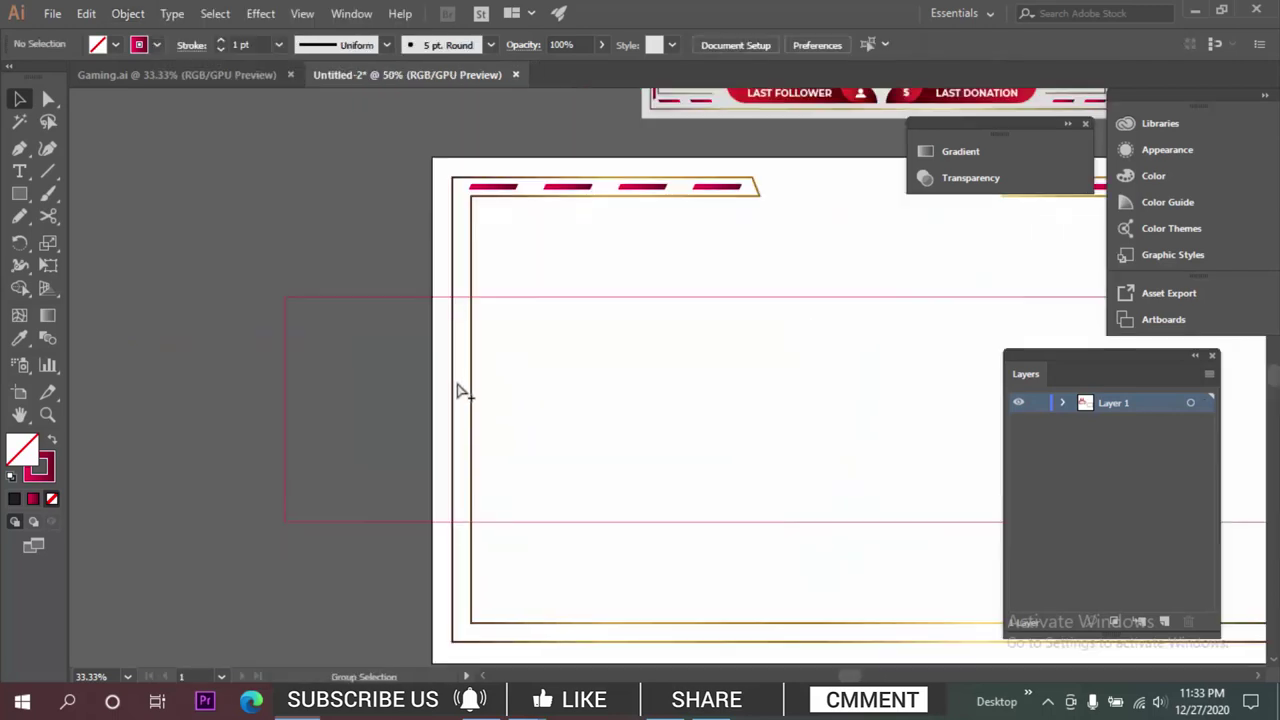
right_click(21, 170)
right_click(20, 150)
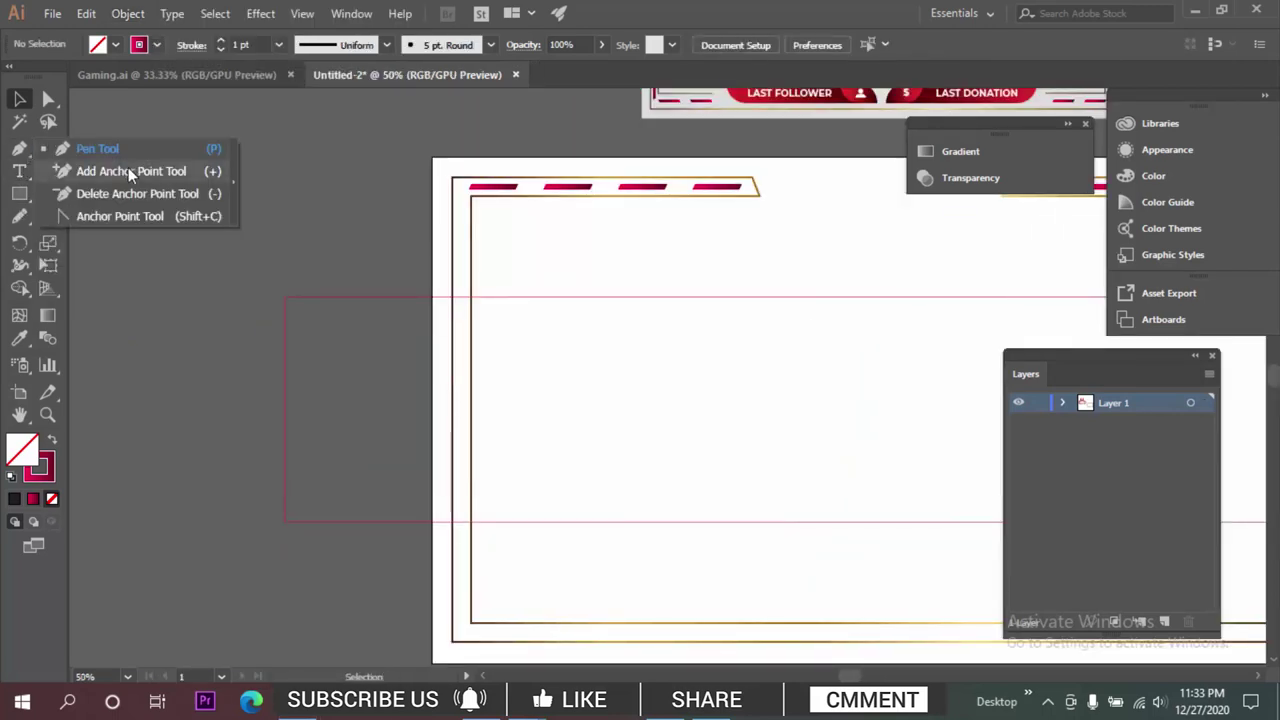
left_click(128, 170)
scroll(457, 312, "up", 2)
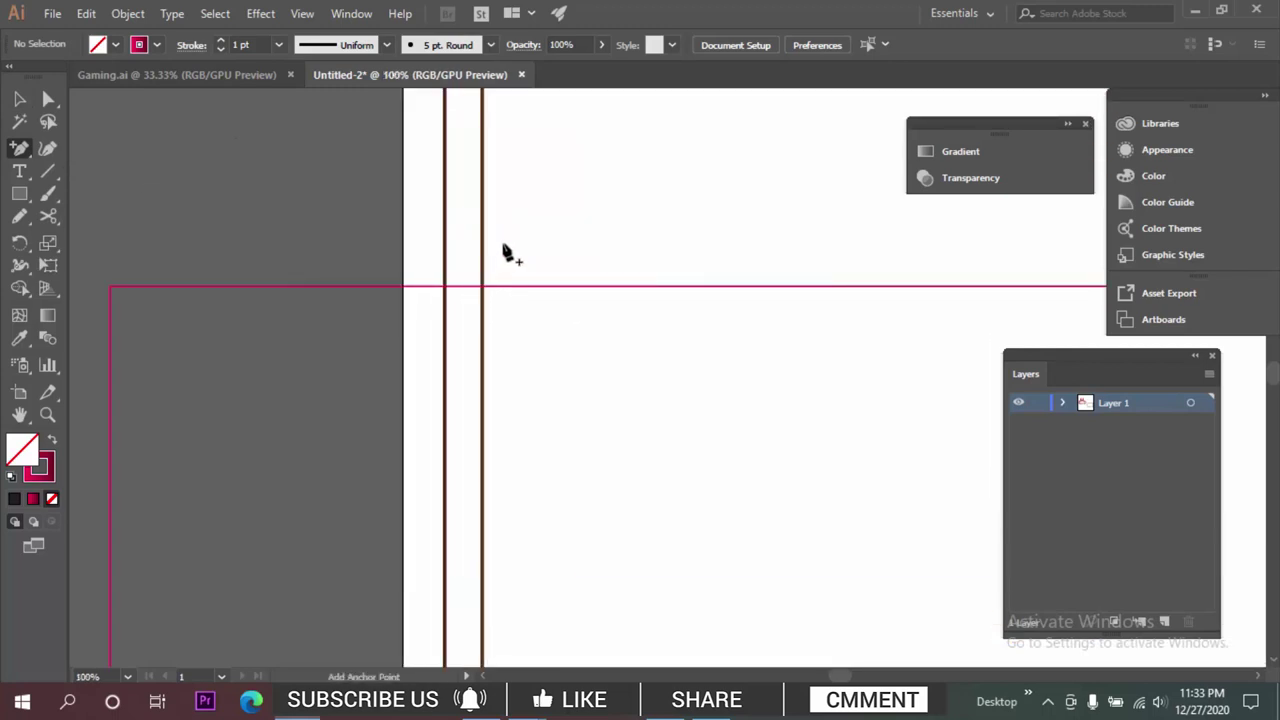
left_click(484, 294)
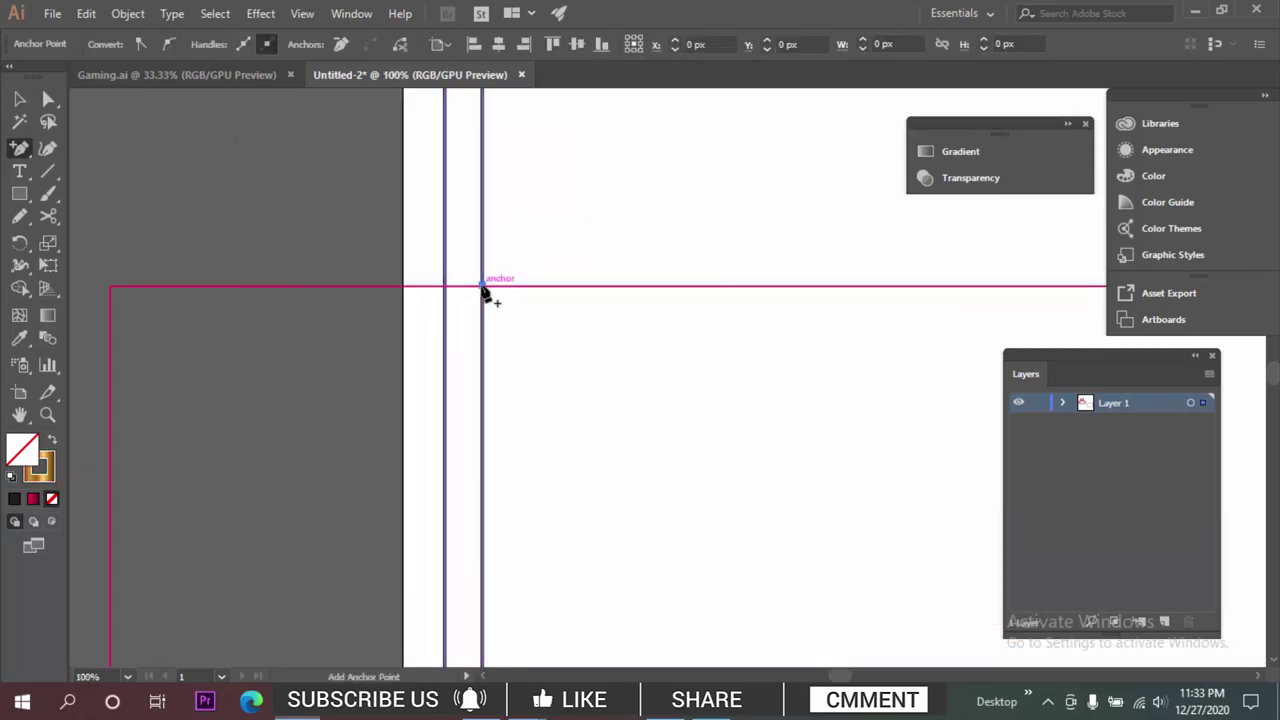
left_click(485, 290)
left_click(762, 375)
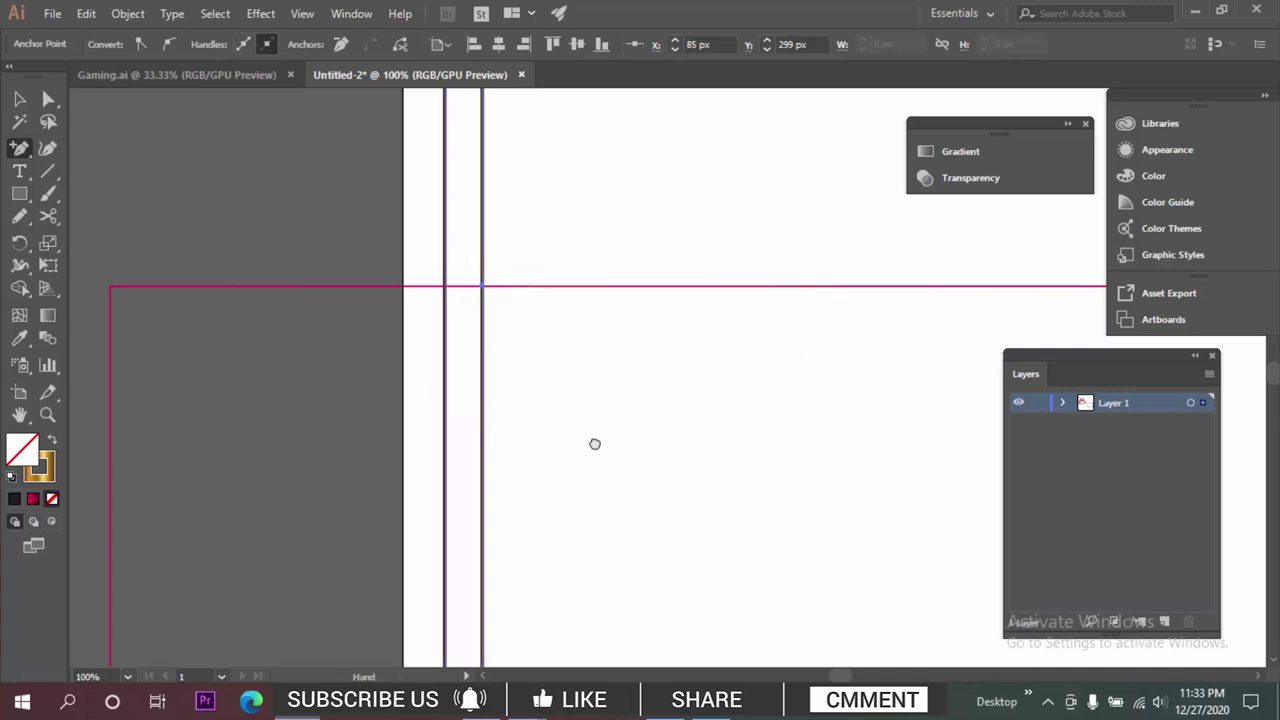
scroll(583, 420, "down", 5)
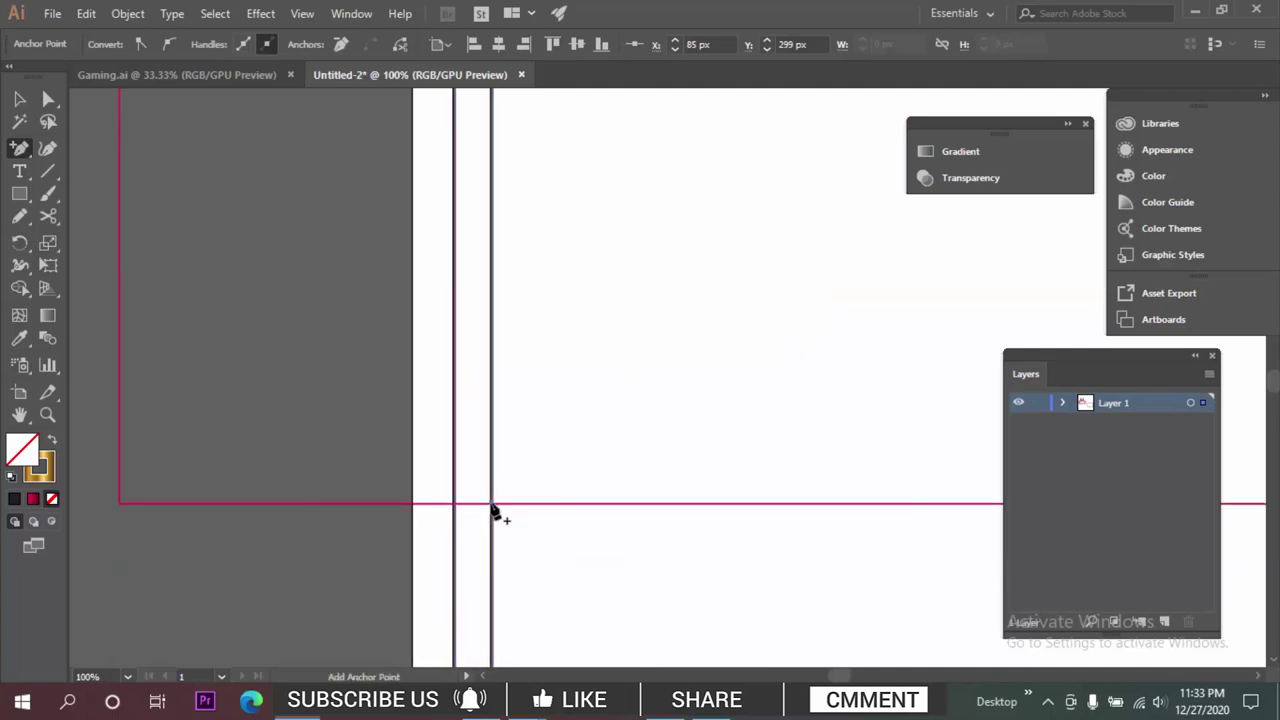
left_click(492, 500)
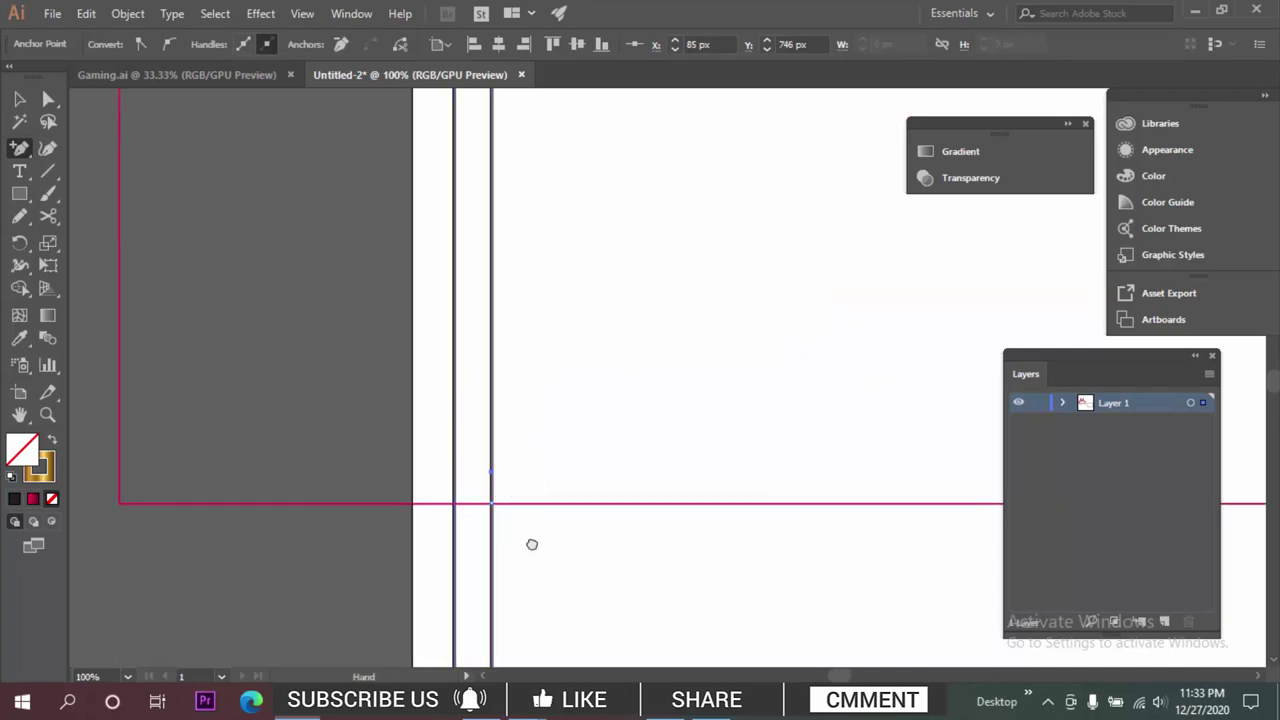
left_click_drag(531, 543, 538, 435)
Add an anchor point to the frame's left inner line just below the guide's top edge, at about Y 334 px.
left_click(501, 393)
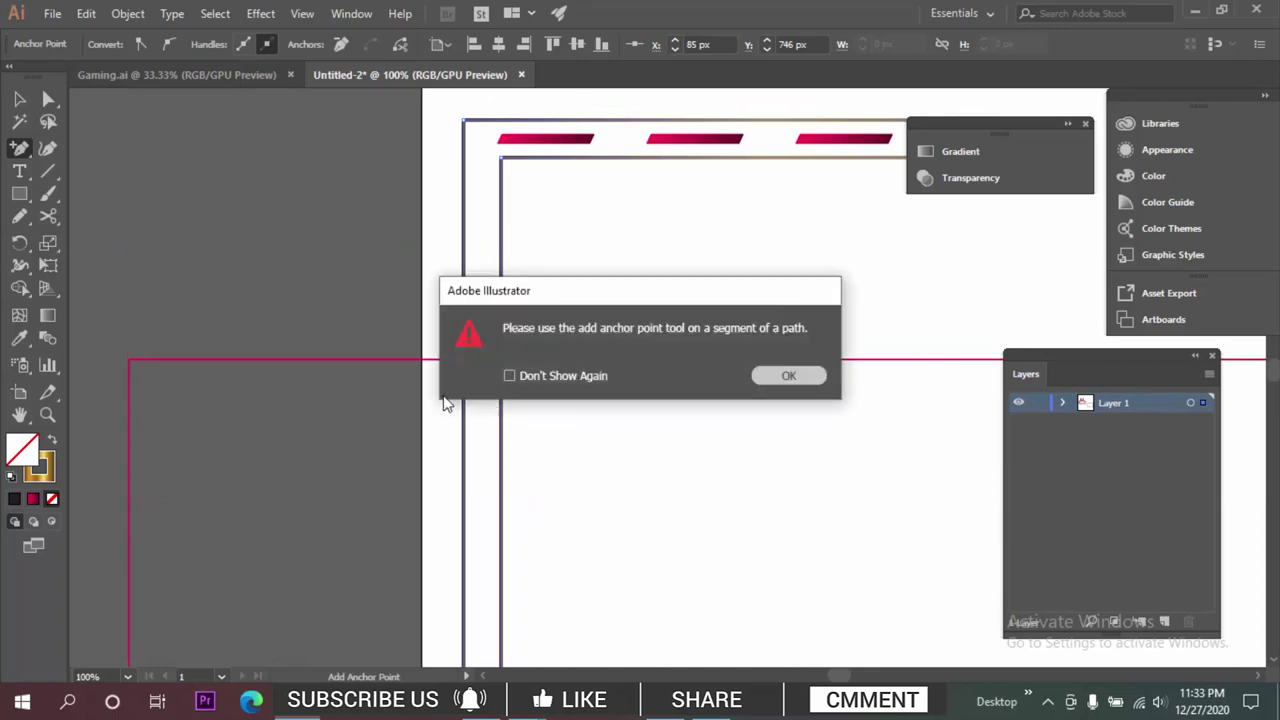
left_click(760, 378)
left_click(486, 414)
key("Return")
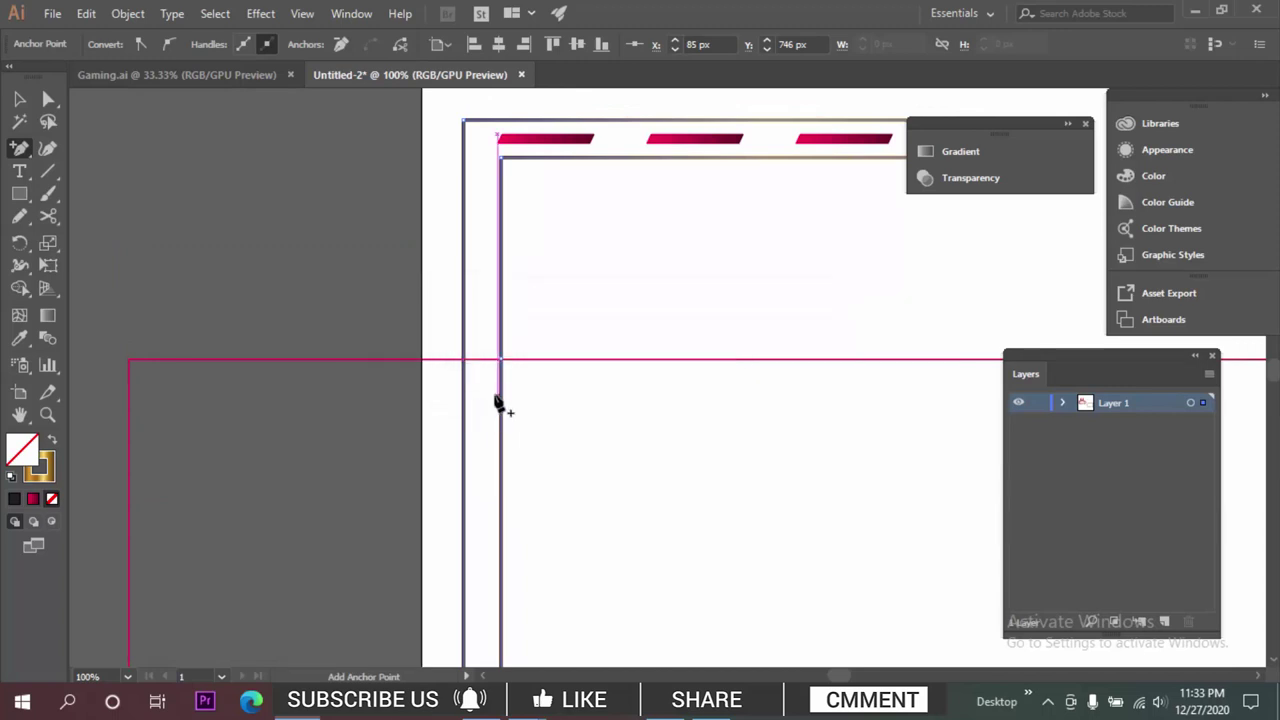
left_click(501, 392)
Add an anchor point to the frame's right inner line where the guide rectangle's top edge crosses it.
scroll(514, 411, "down", 3)
left_click_drag(986, 474, 572, 412)
scroll(672, 315, "up", 2)
left_click(599, 357)
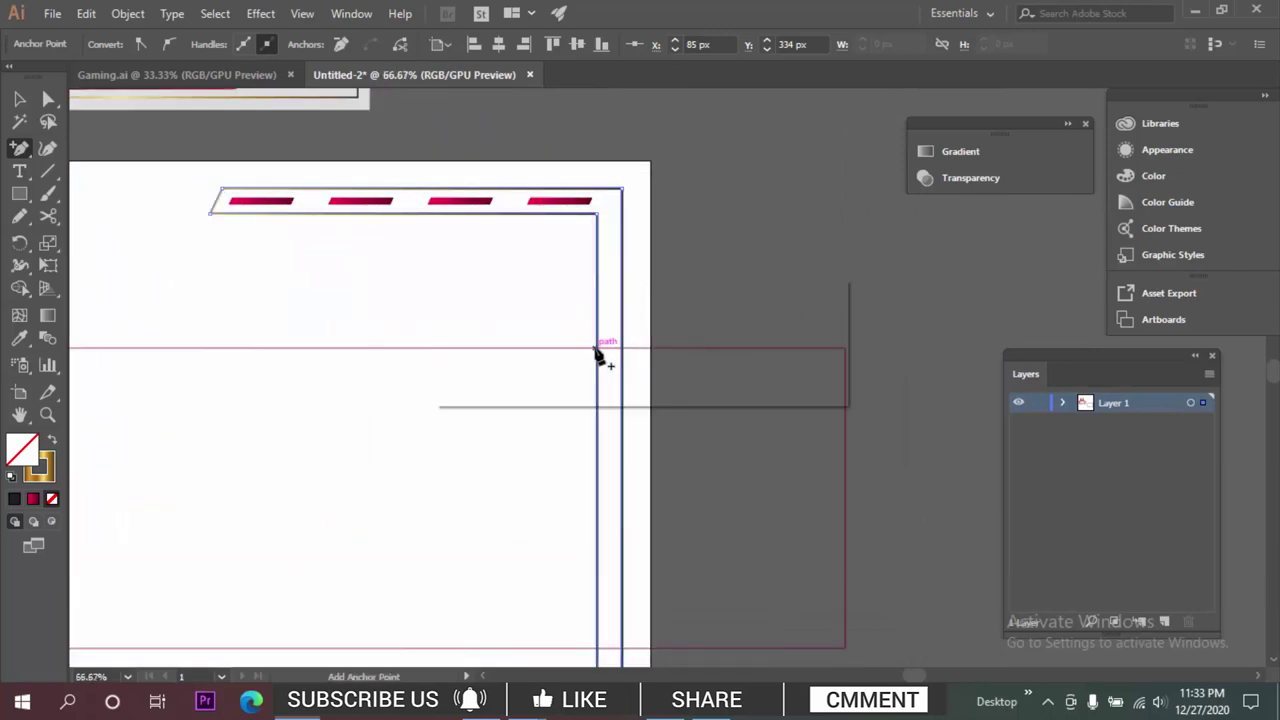
left_click(752, 372)
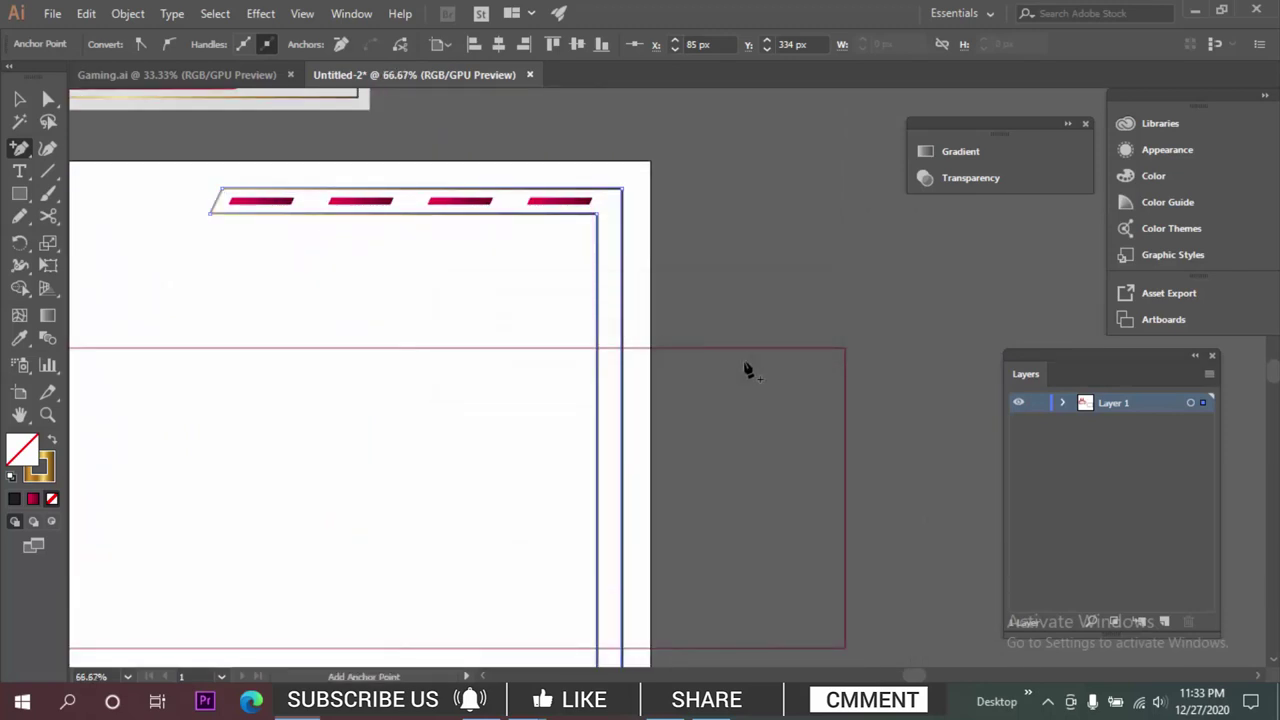
left_click(597, 347)
left_click_drag(620, 423, 645, 385)
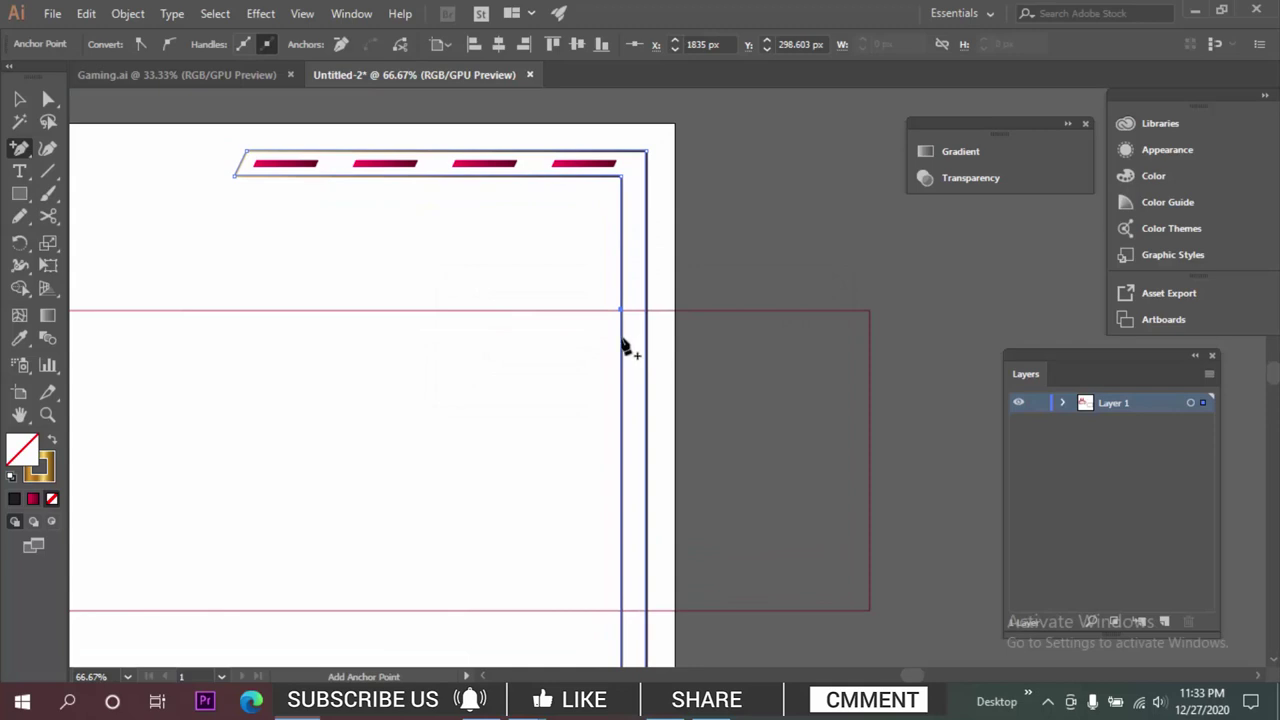
Add the right inner line's remaining anchor points just below the guide's top edge, at its bottom edge and just above that edge.
left_click(622, 343)
left_click(788, 375)
left_click(622, 345)
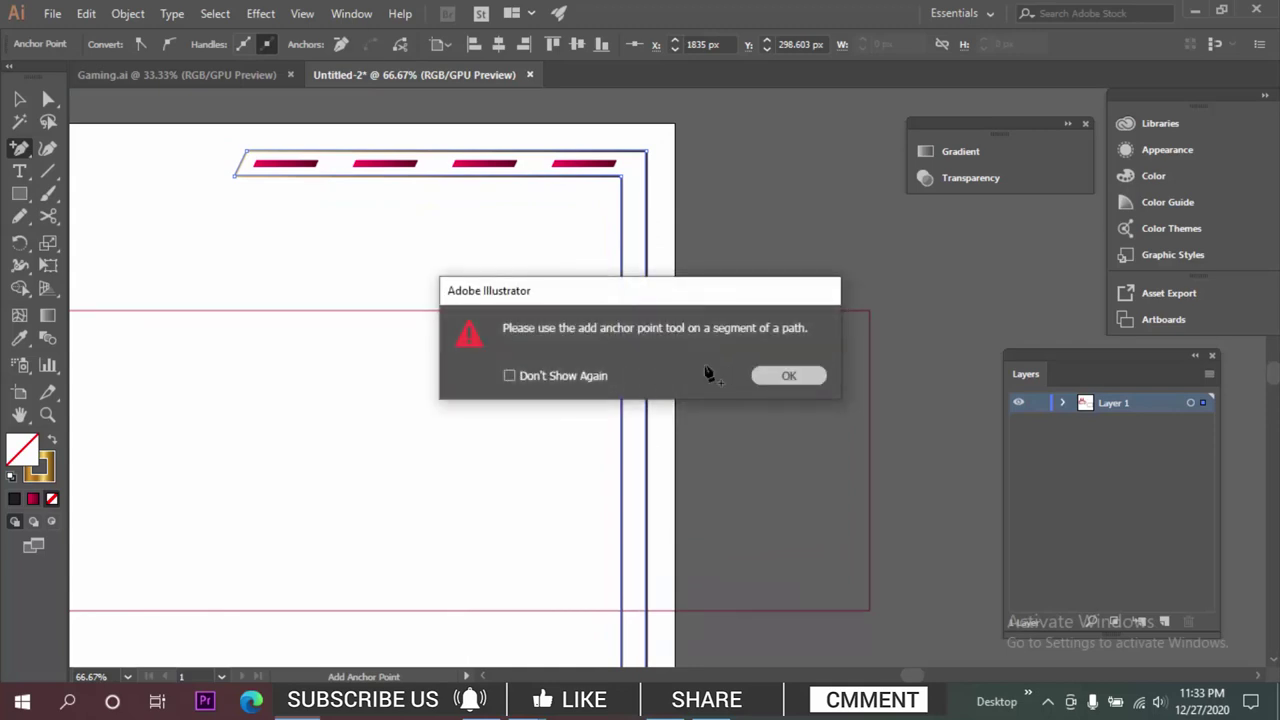
key("Return")
scroll(615, 358, "up", 3)
left_click_drag(551, 368, 552, 368)
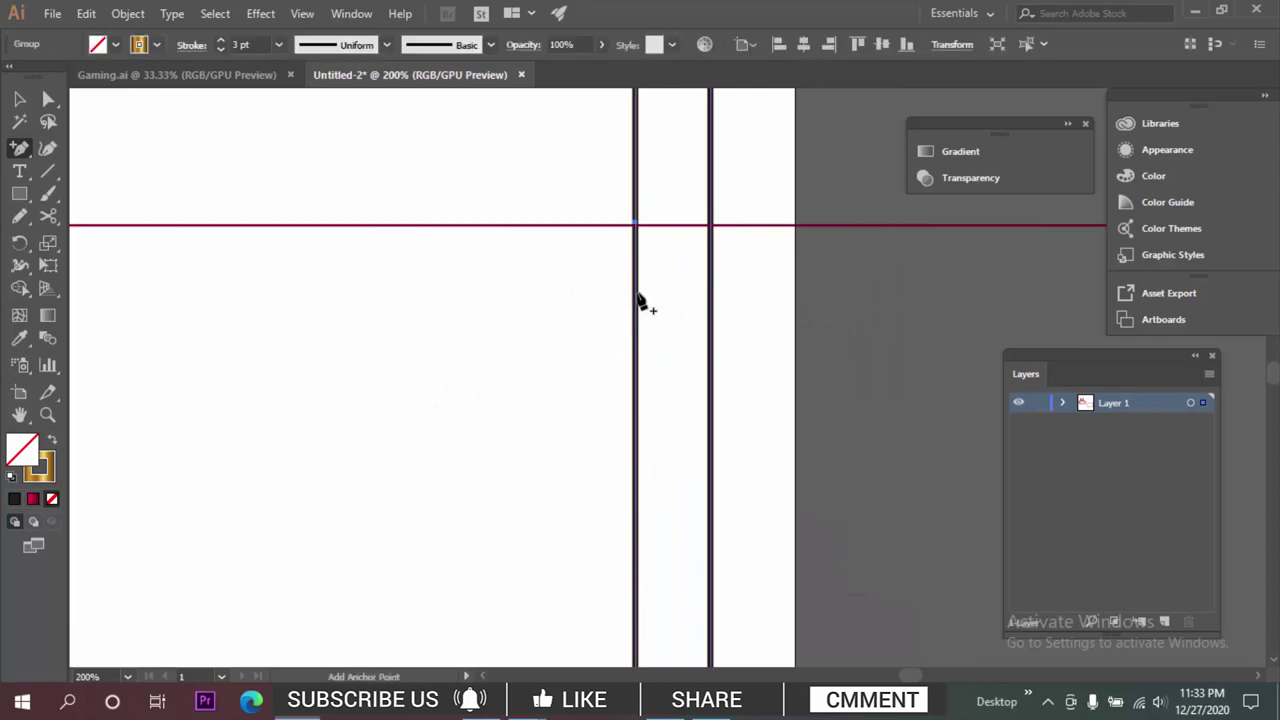
left_click(637, 308)
scroll(640, 303, "down", 3)
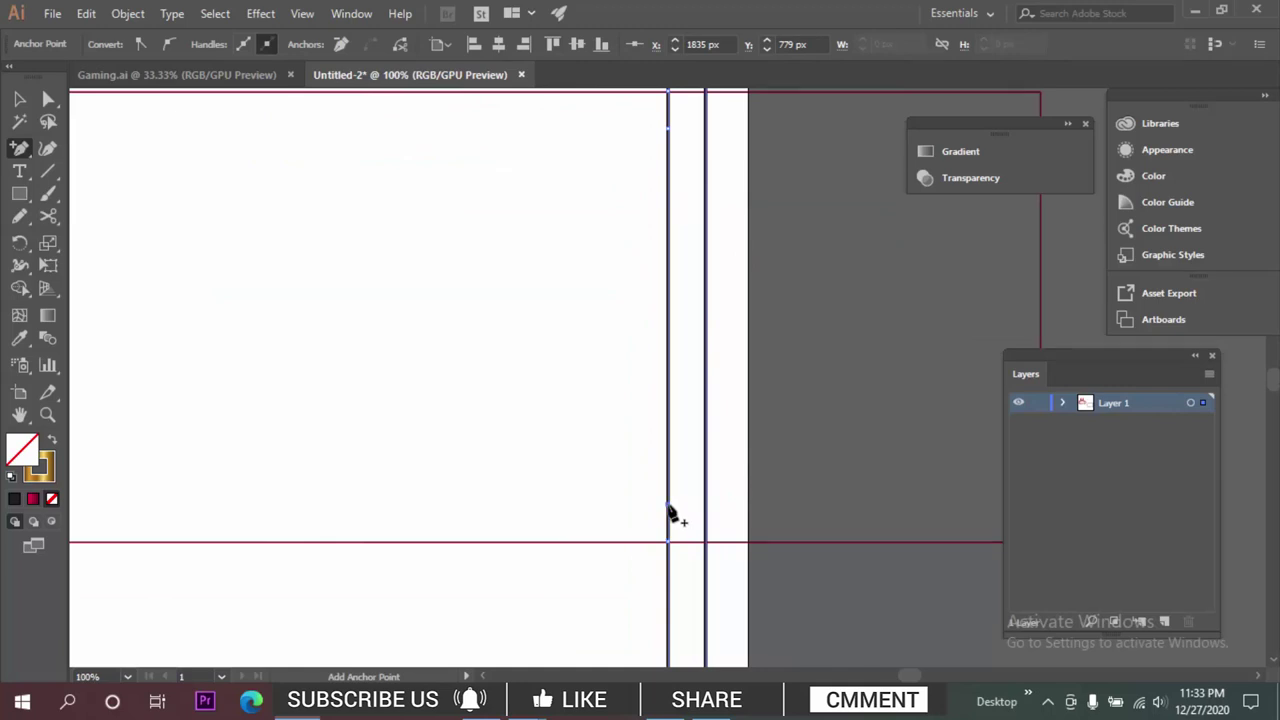
scroll(665, 506, "down", 2)
key("v")
left_click(480, 390)
Unlock the guide rectangle and delete it.
scroll(297, 280, "left", 2)
scroll(262, 150, "up", 1)
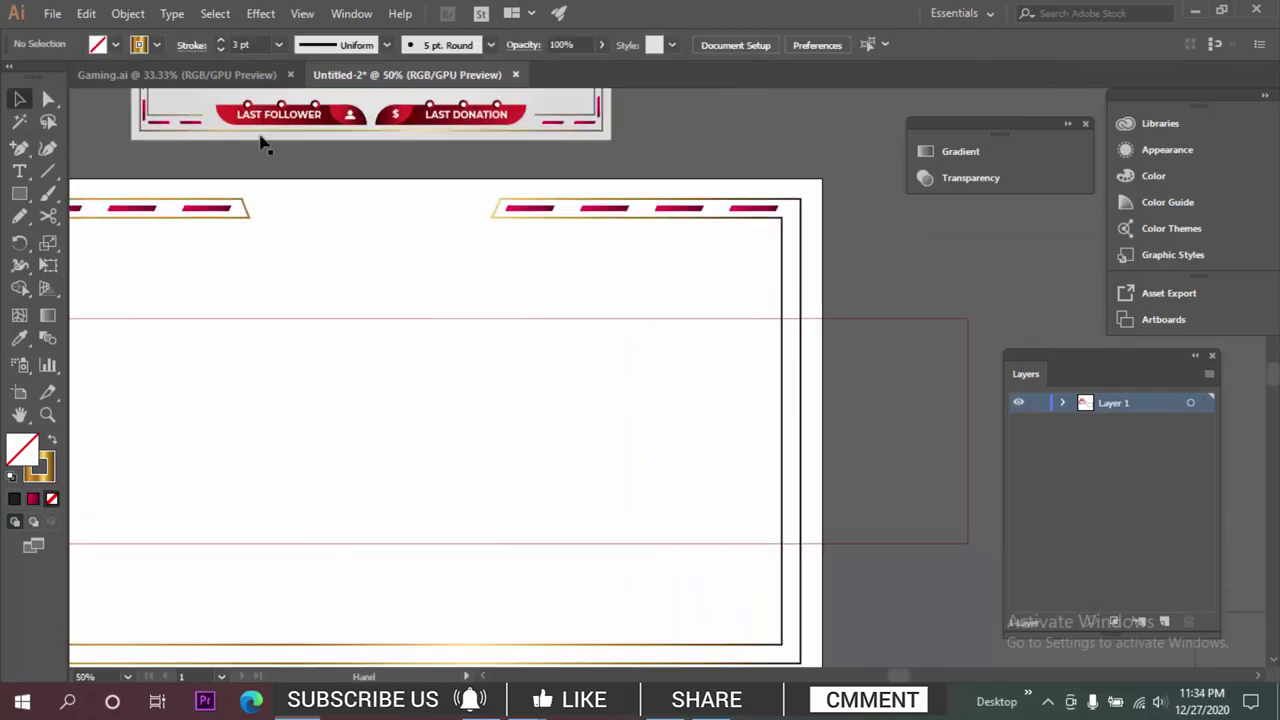
left_click(116, 18)
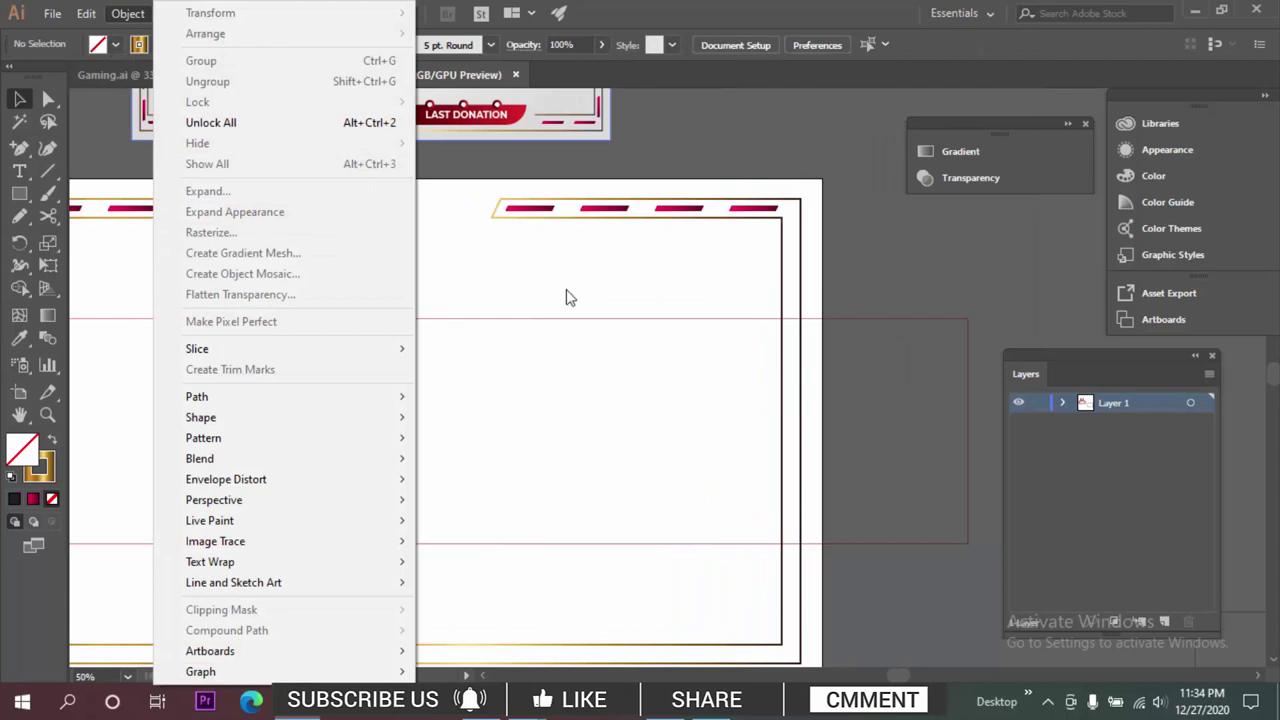
left_click(567, 292)
left_click(523, 206)
left_click(290, 218)
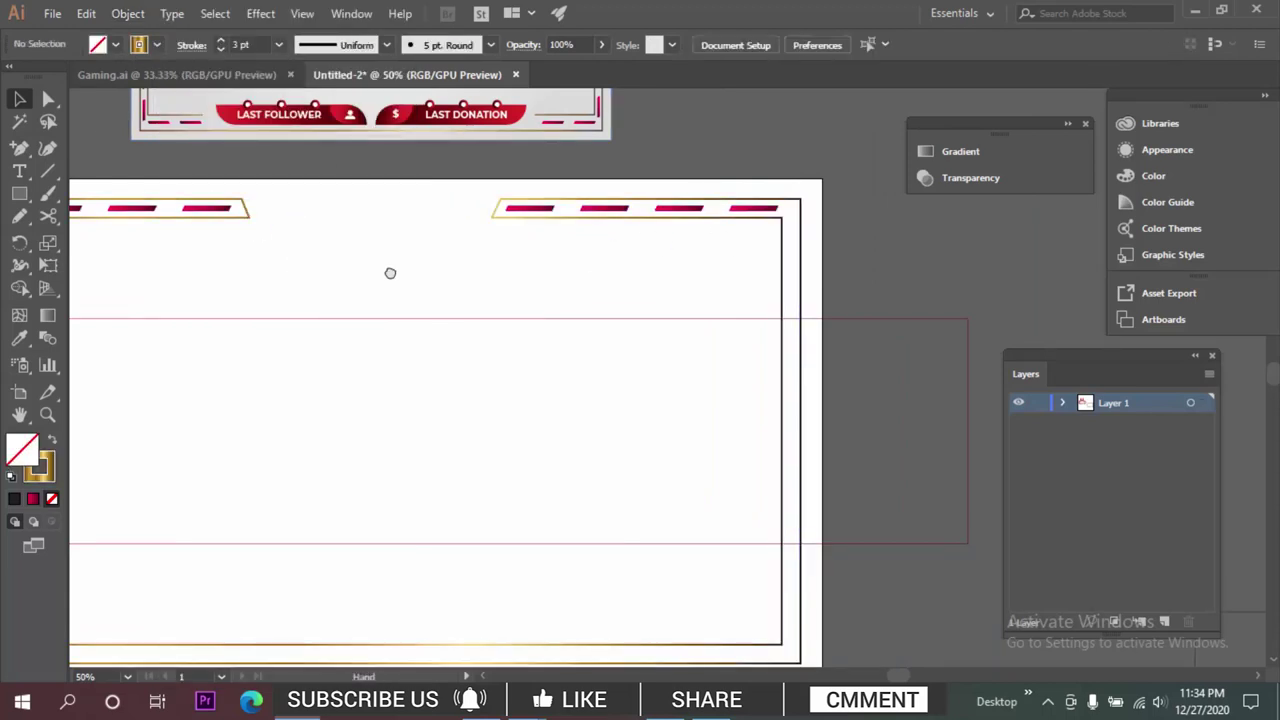
left_click_drag(391, 274, 522, 293)
left_click(142, 15)
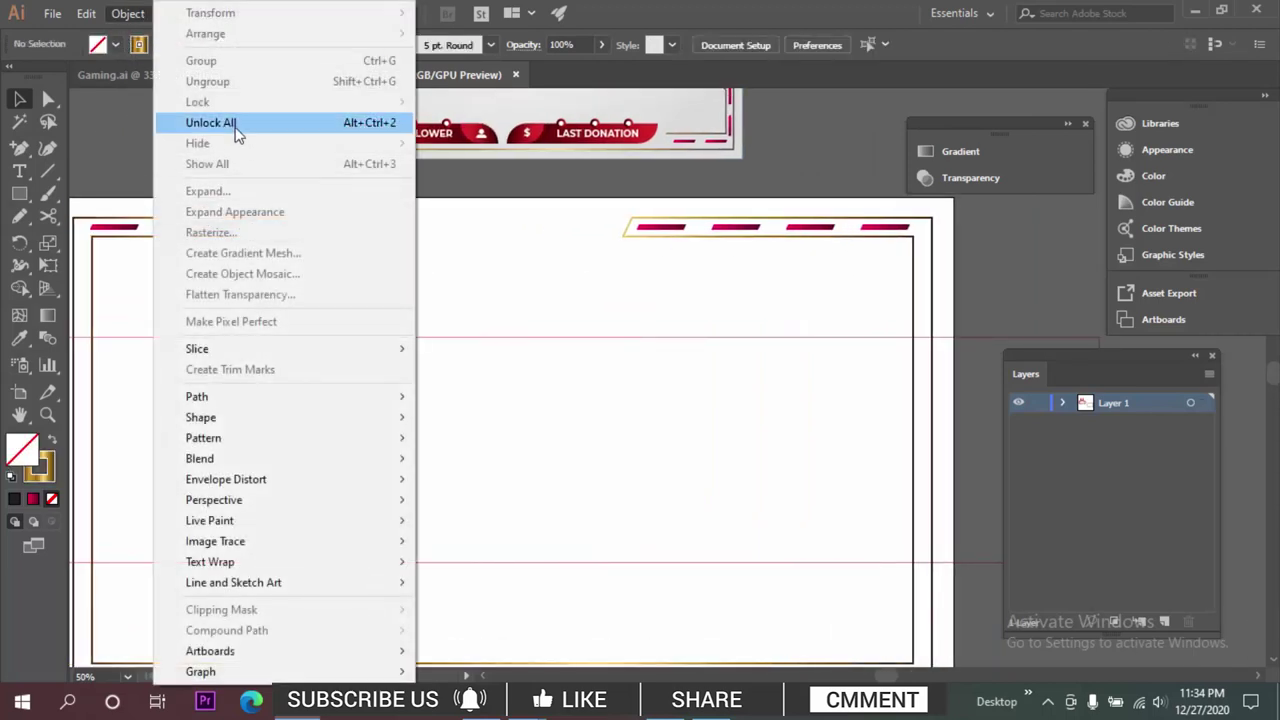
left_click(237, 131)
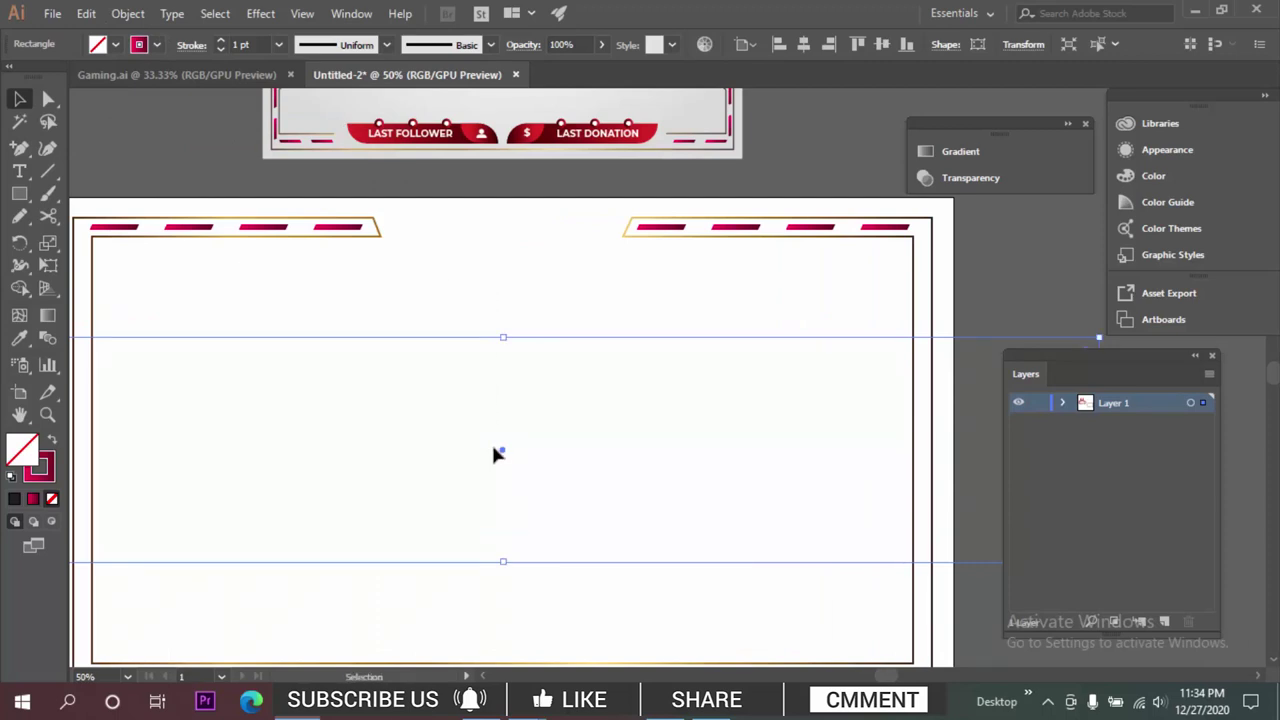
key("Delete")
Form the left notch by moving the two middle anchor points of the frame's left inner line inward together, undoing the last nudge.
left_click_drag(89, 308, 367, 325)
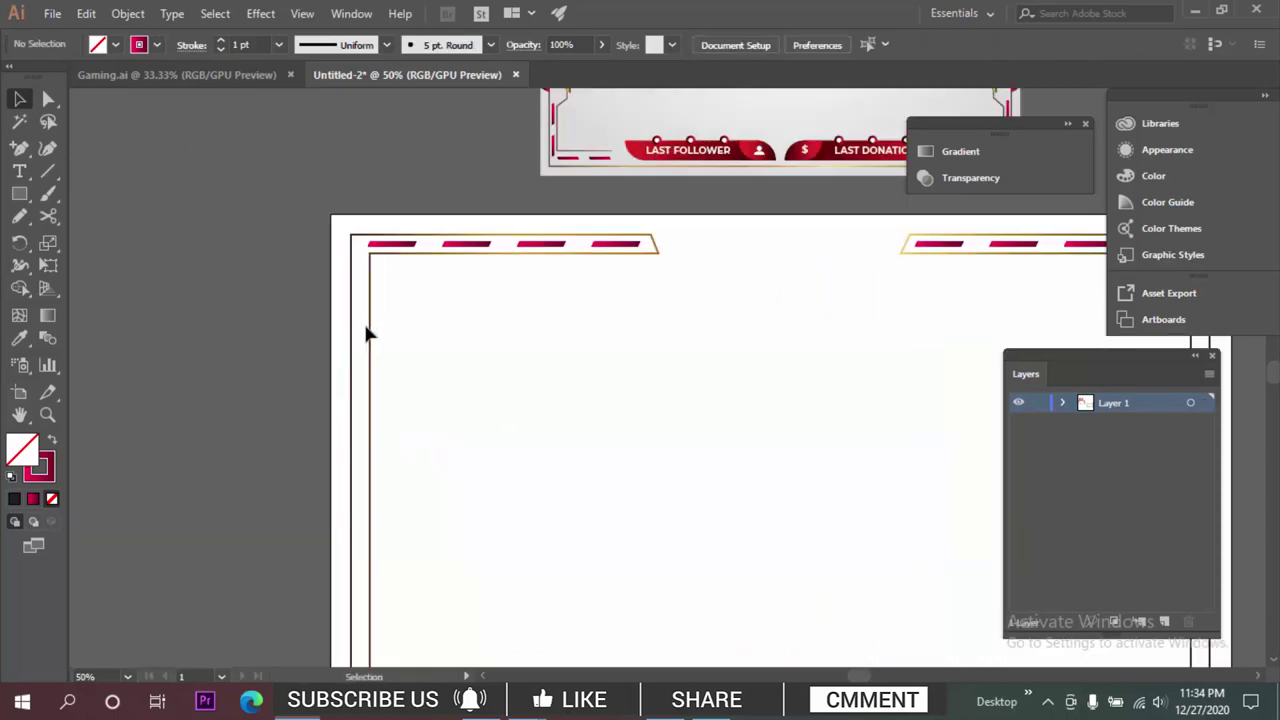
left_click(368, 326)
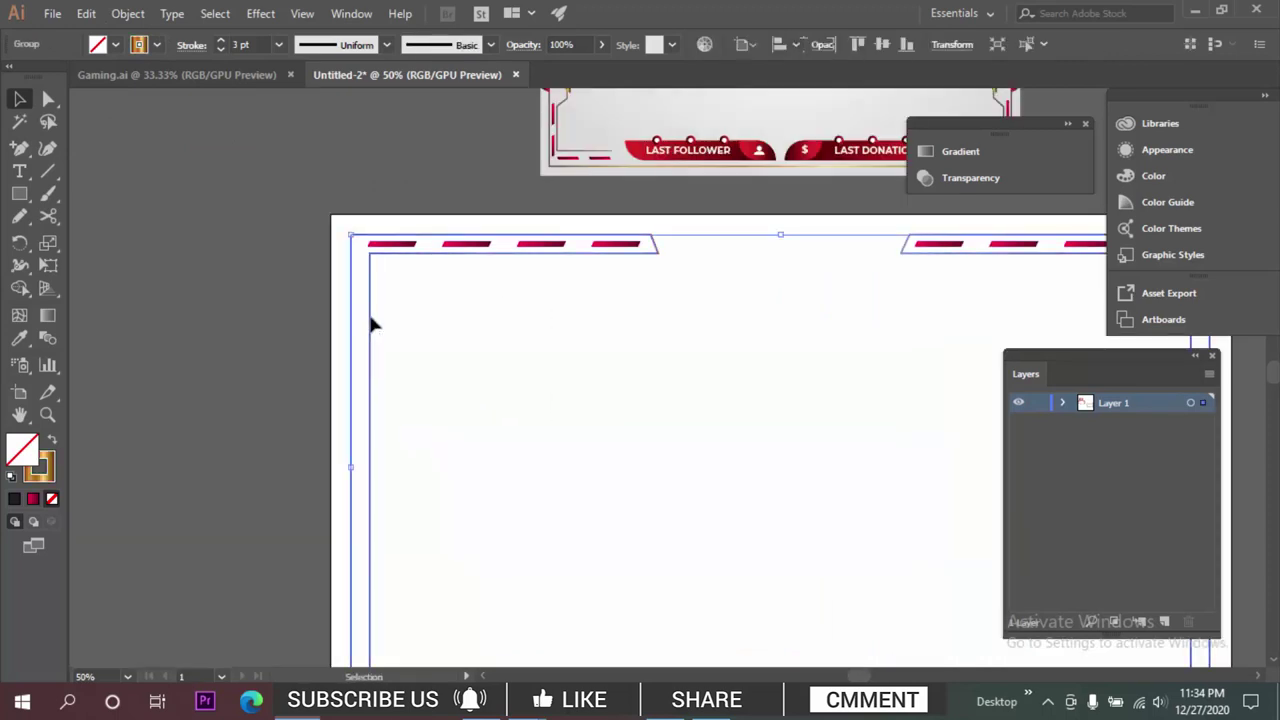
key("a")
left_click(373, 386, "ctrl")
left_click_drag(373, 386, 405, 322)
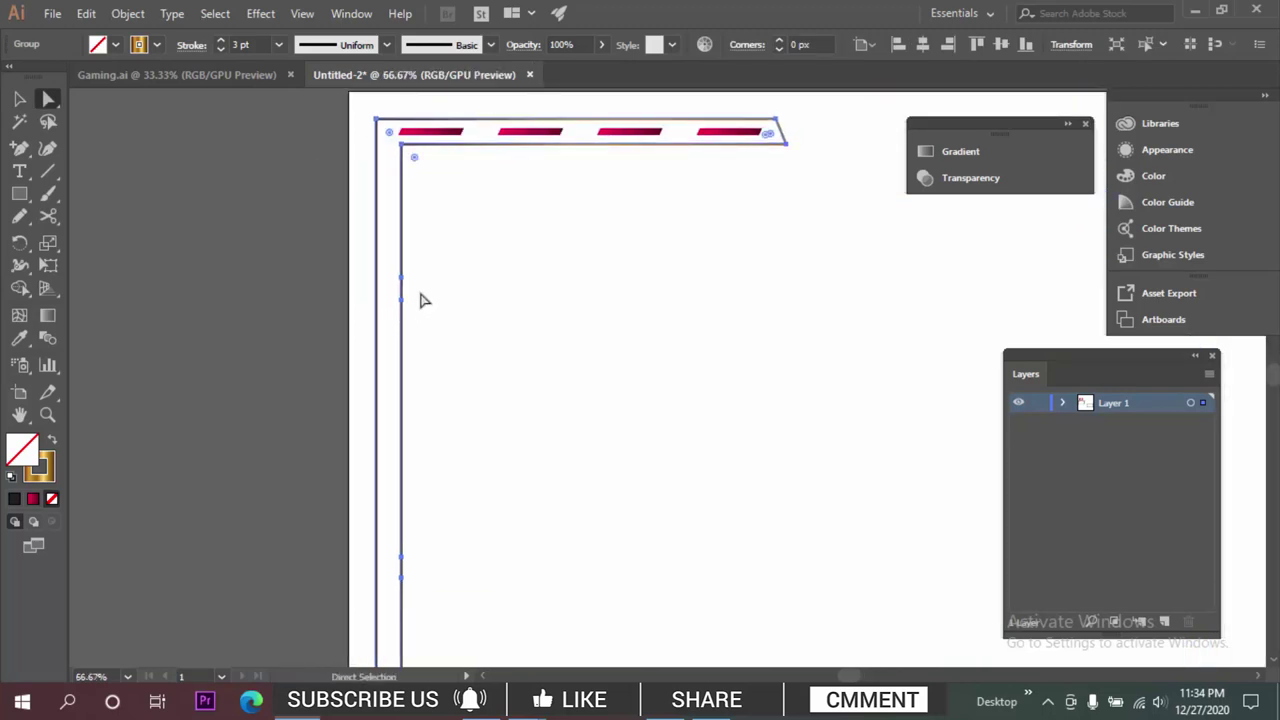
left_click(396, 566)
key("shift+Right")
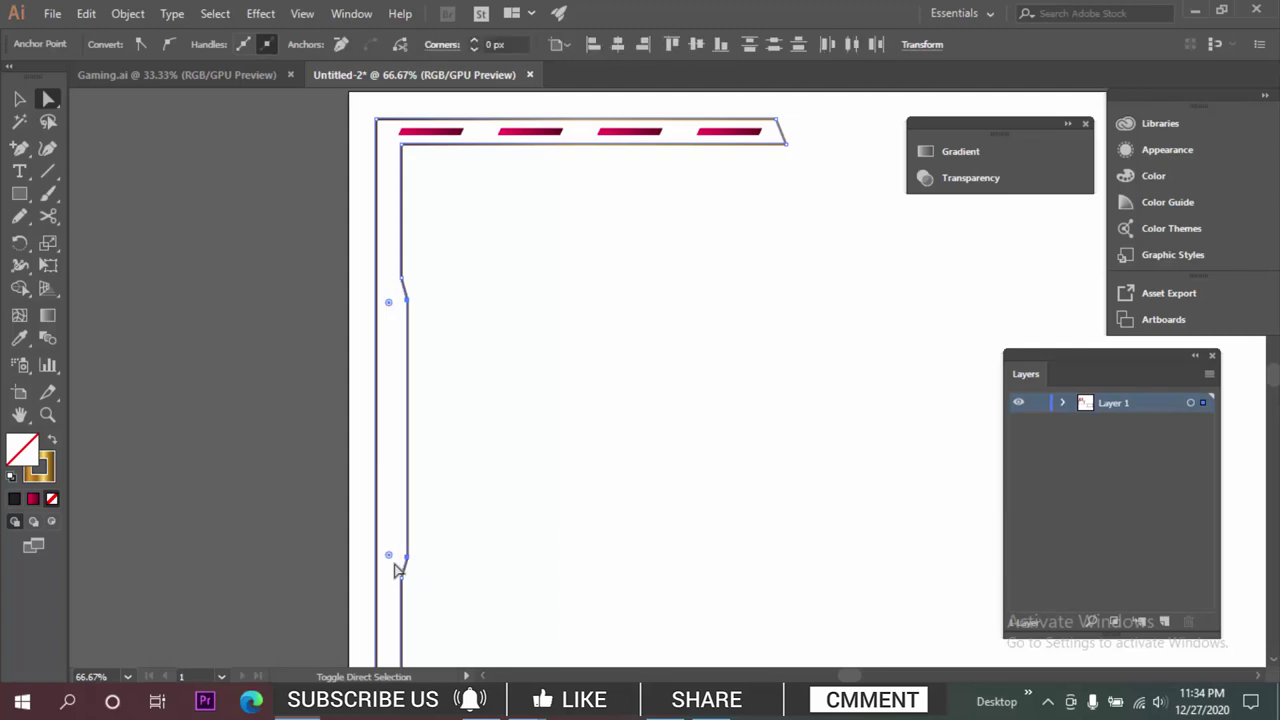
key("shift+Right")
key("shift+Right")
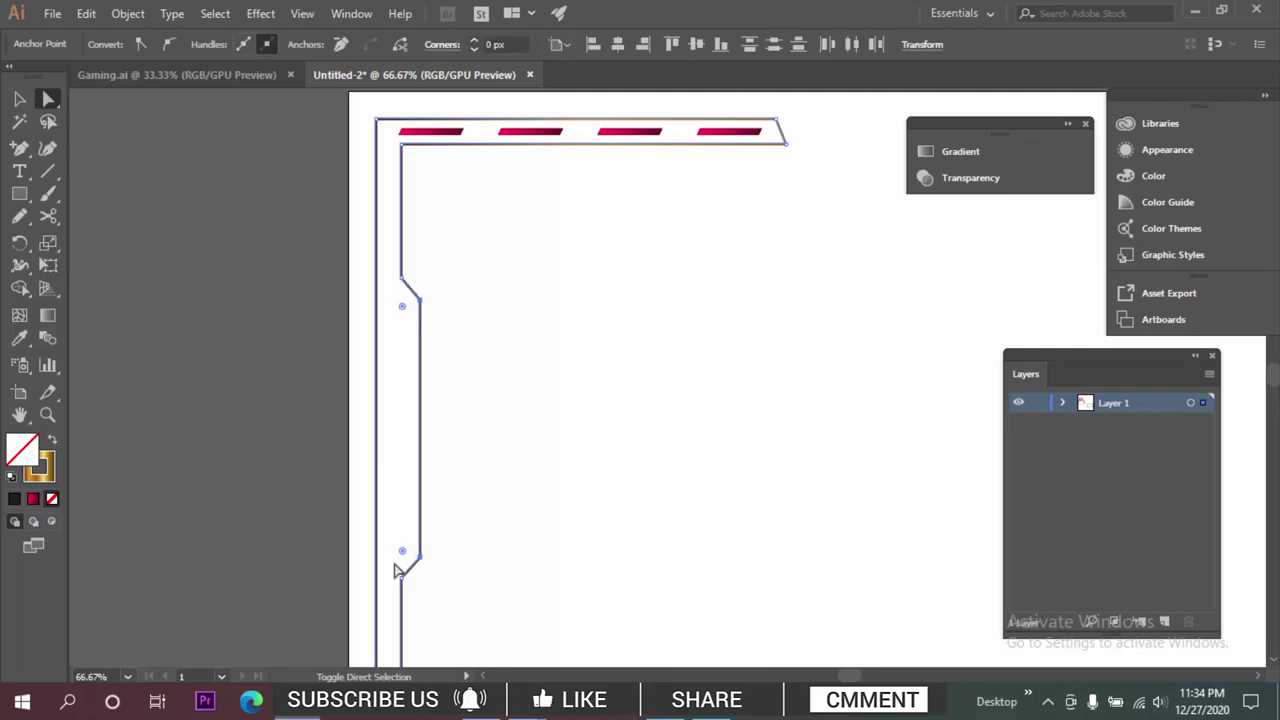
key("shift+Right")
key("shift+Right")
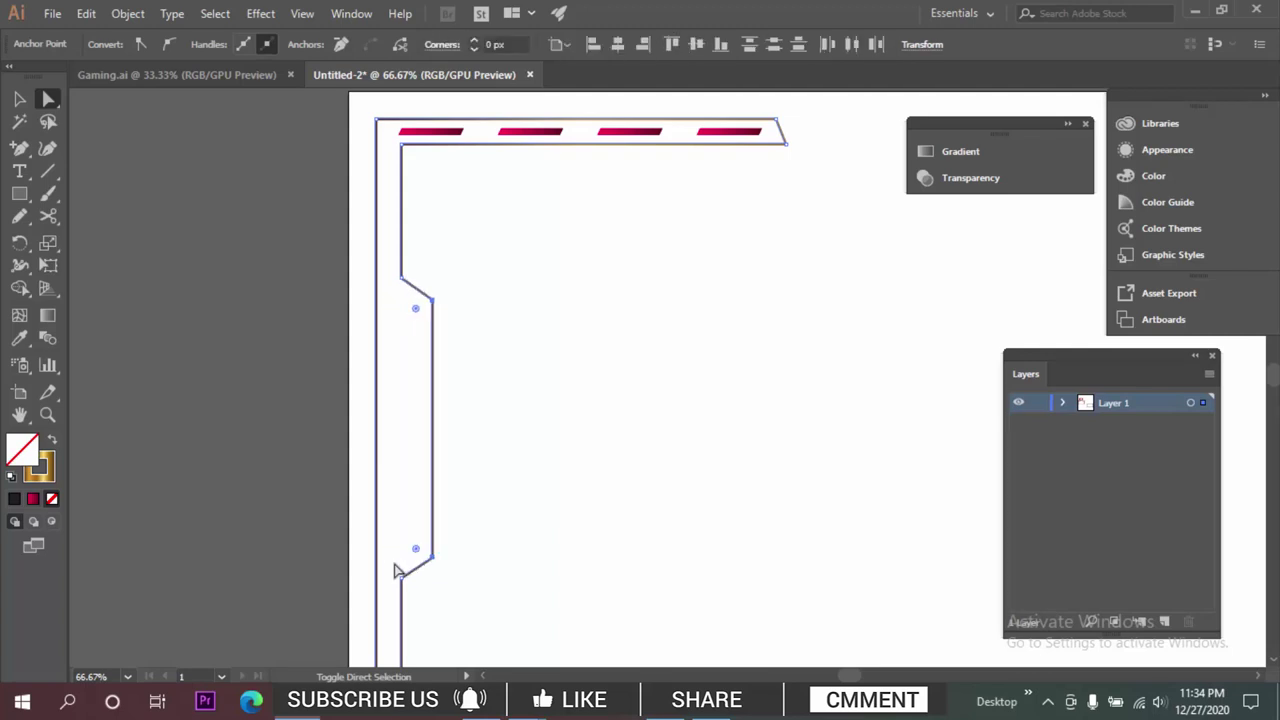
key("ctrl+z")
scroll(592, 373, "down", 2)
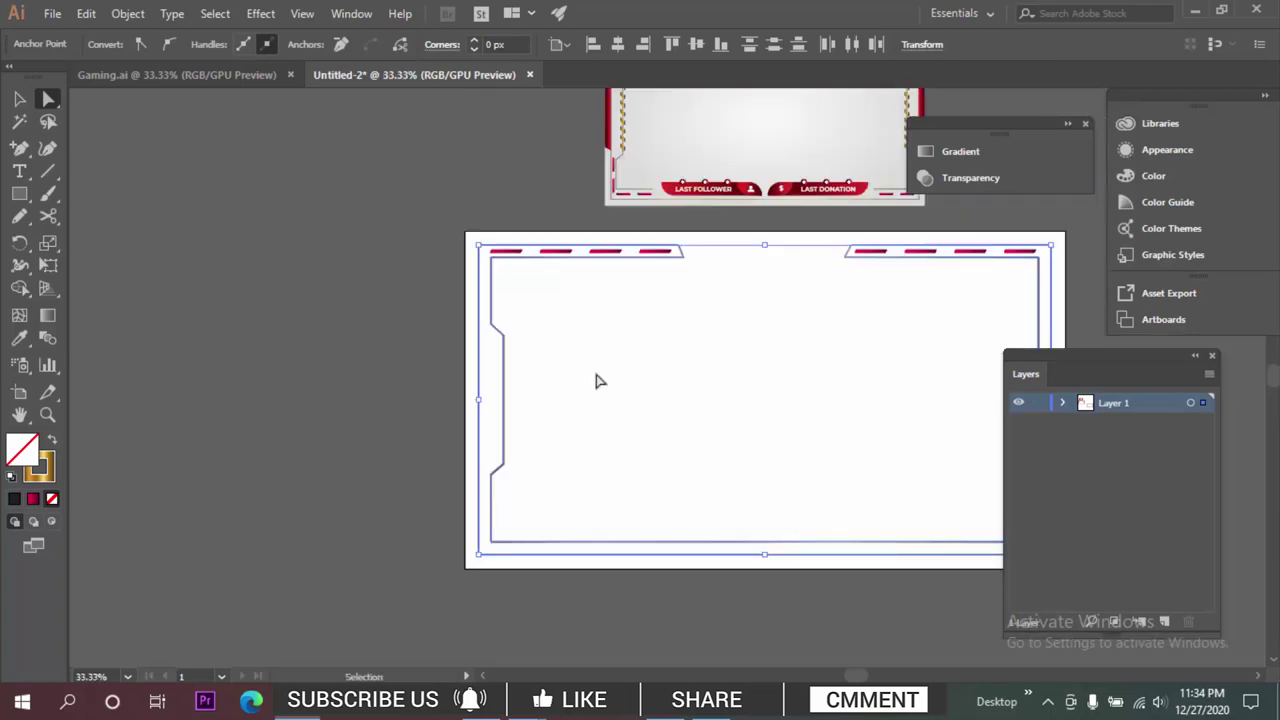
left_click(598, 377)
Form the right notch by moving the two middle anchor points of the frame's right inner line inward together.
left_click_drag(573, 383, 387, 414)
scroll(433, 330, "down", 1)
left_click_drag(482, 366, 289, 426)
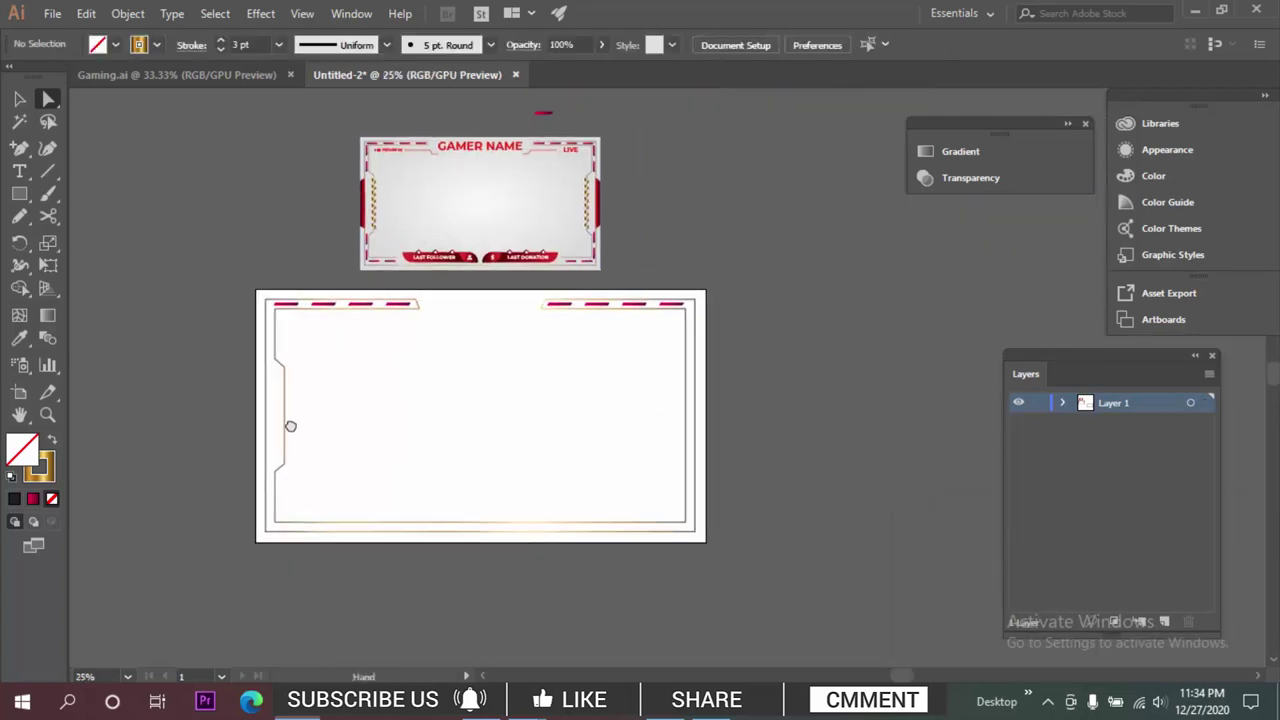
scroll(323, 449, "right", 2)
scroll(323, 449, "up", 1)
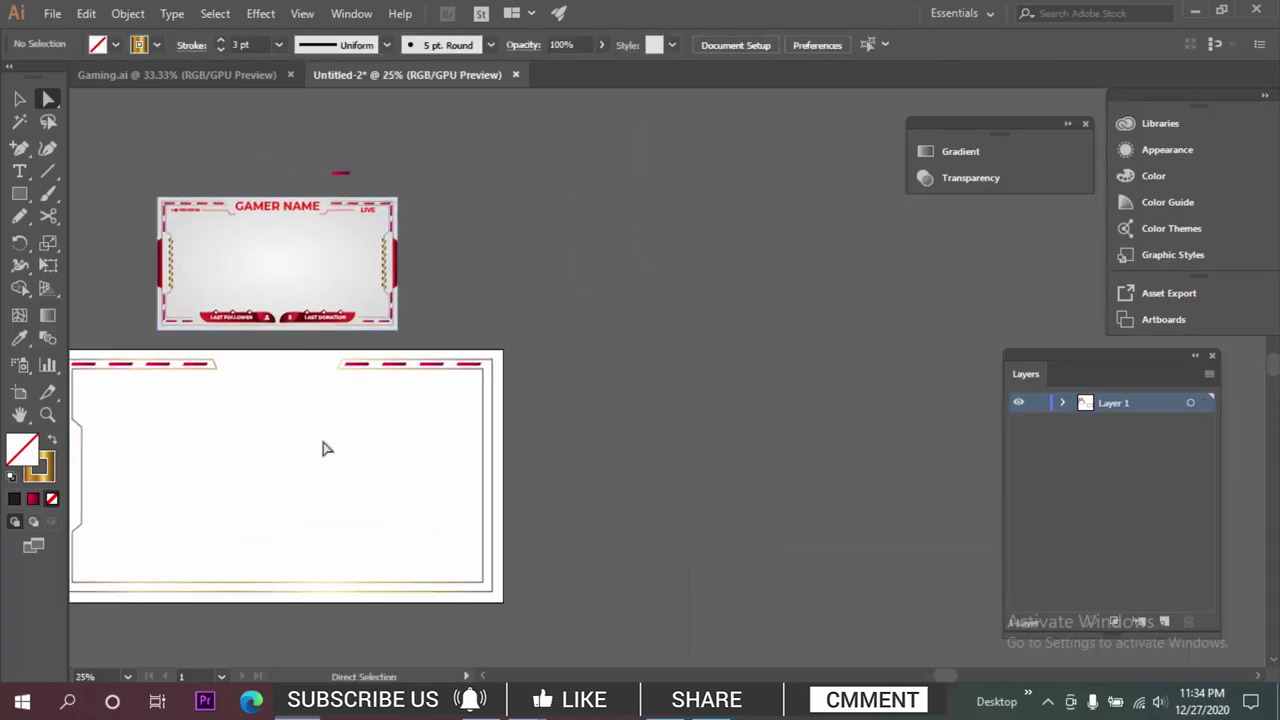
scroll(511, 437, "left", 2)
scroll(597, 449, "up", 1)
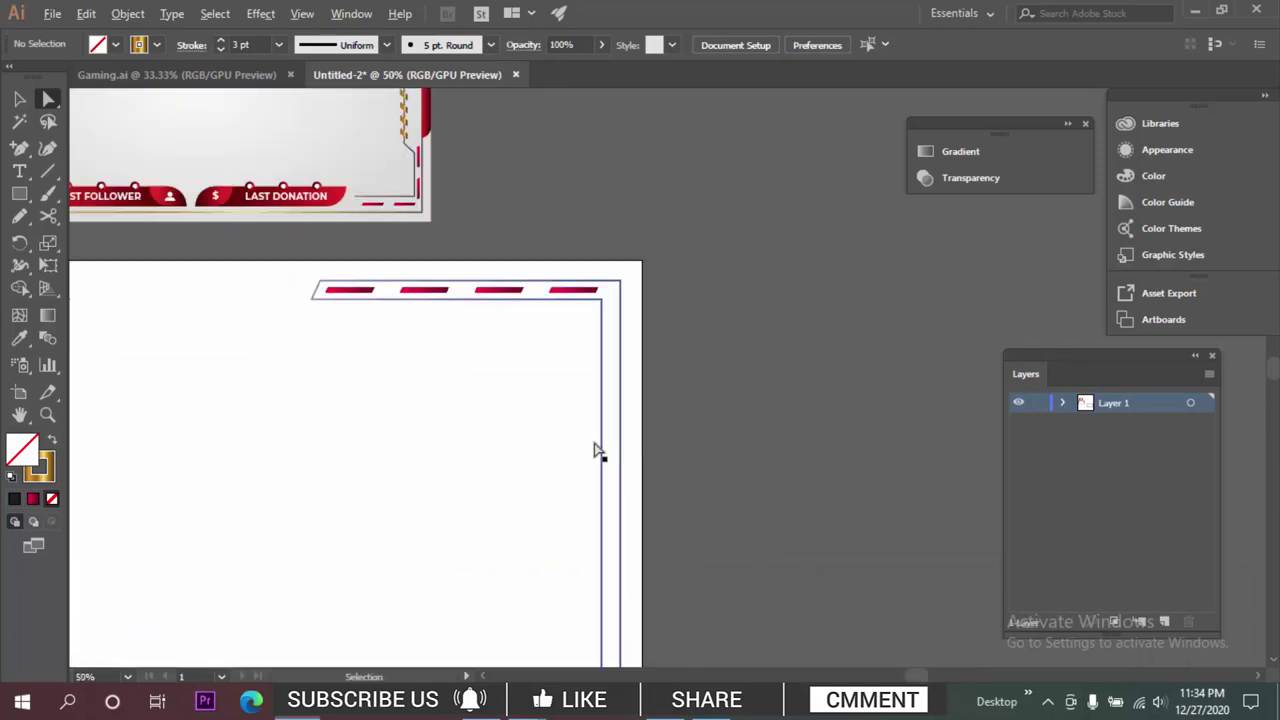
left_click(602, 388)
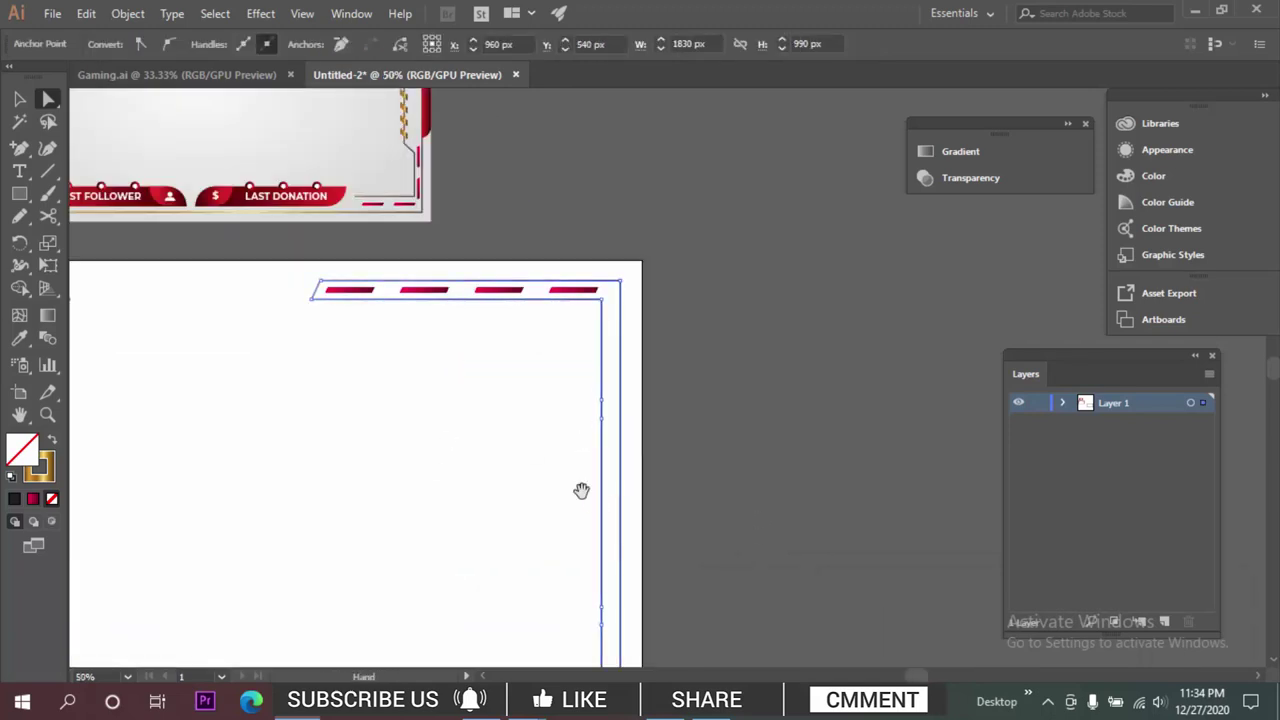
scroll(600, 460, "down", 1)
scroll(634, 434, "up", 1)
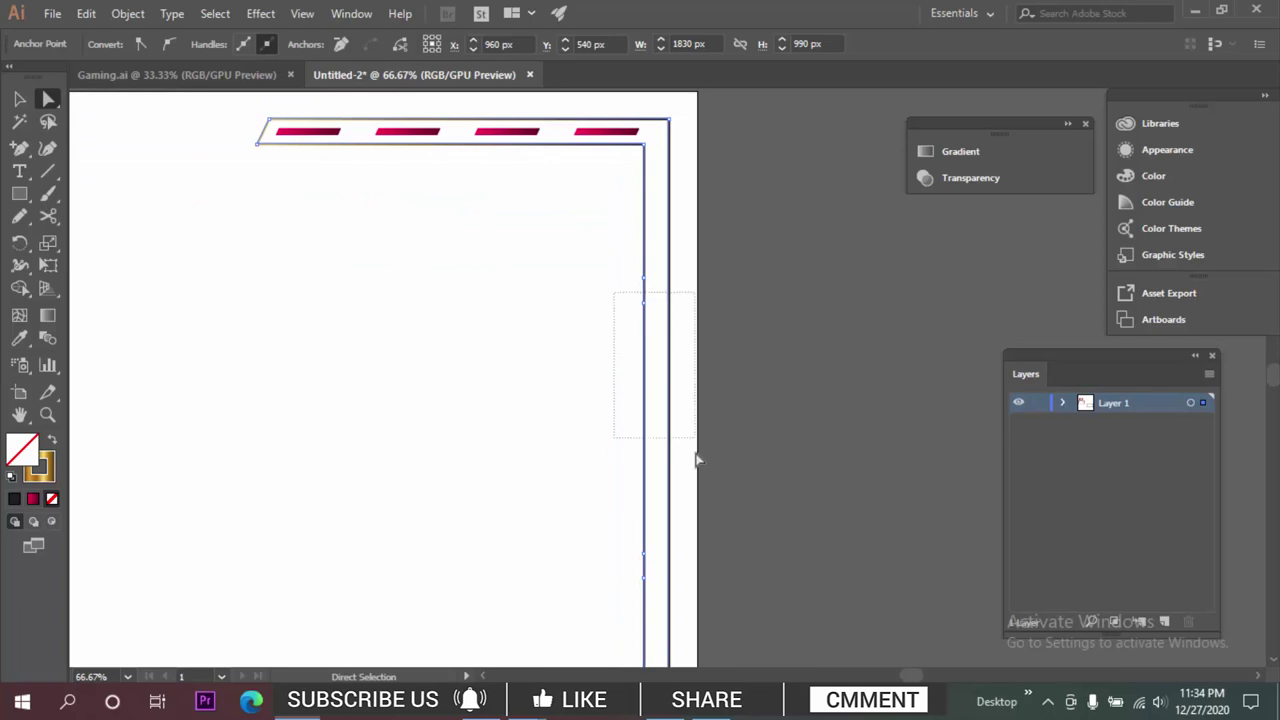
left_click_drag(650, 569, 652, 570)
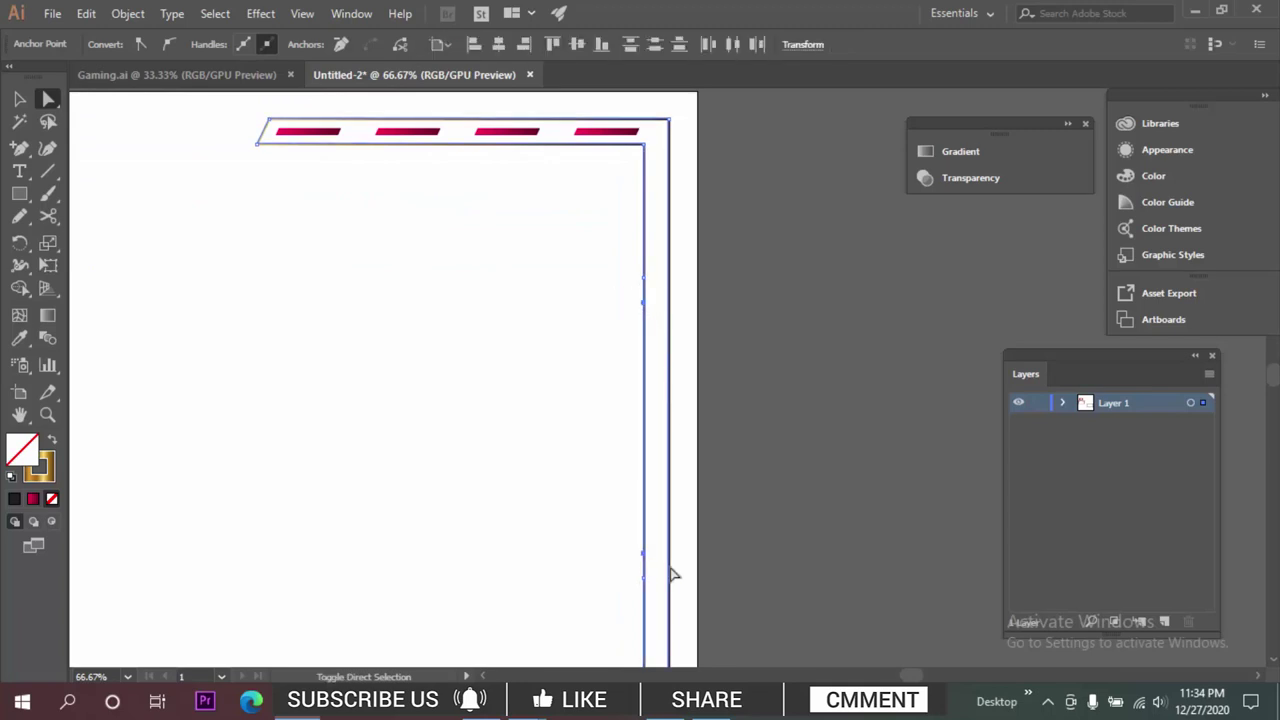
key("shift+Left")
key("shift+Left")
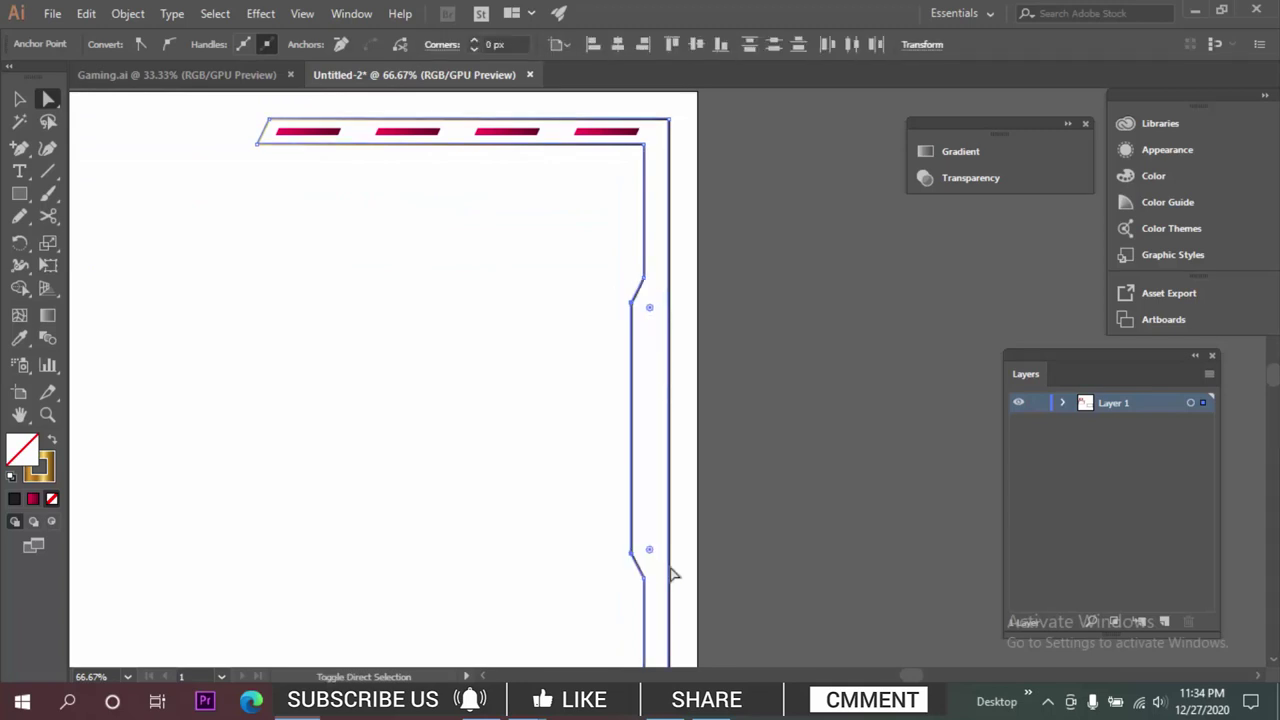
key("shift+Left")
left_click(903, 418)
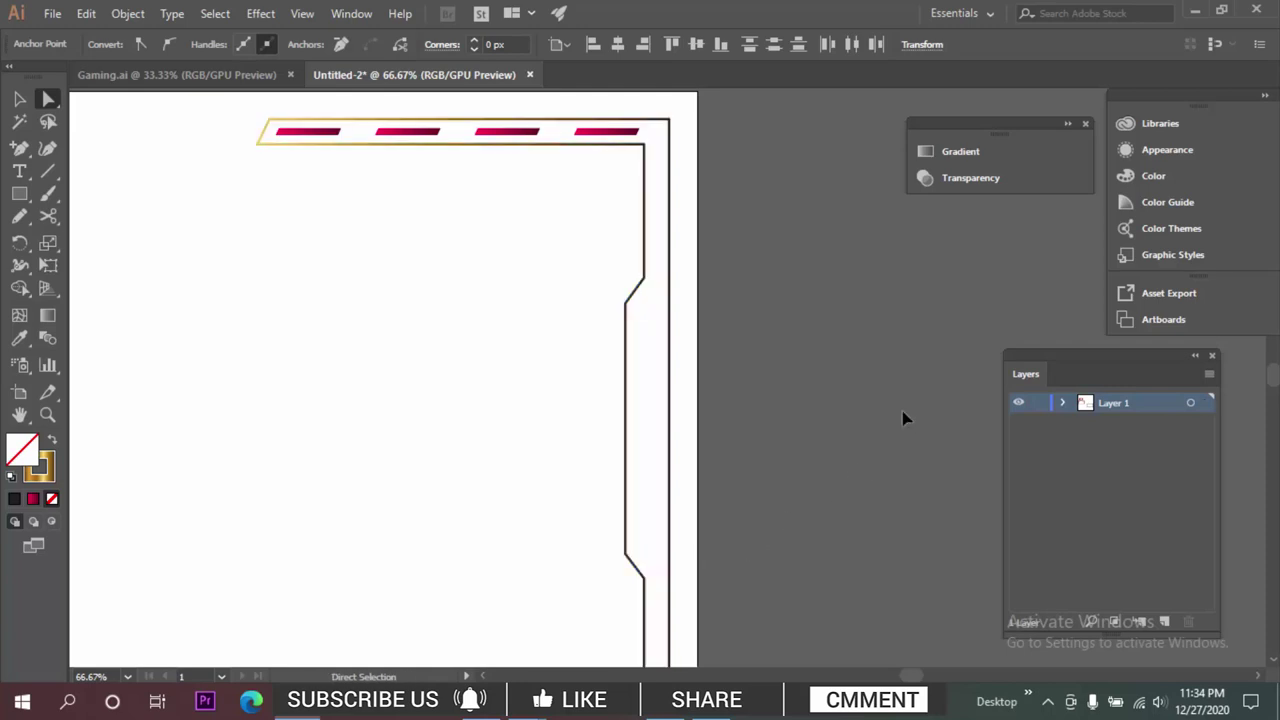
Draw a small gold-stroked rectangle on the empty canvas beside the reference overlay.
scroll(897, 408, "down", 4)
left_click_drag(783, 314, 583, 423)
scroll(574, 374, "up", 2)
scroll(321, 373, "up", 4)
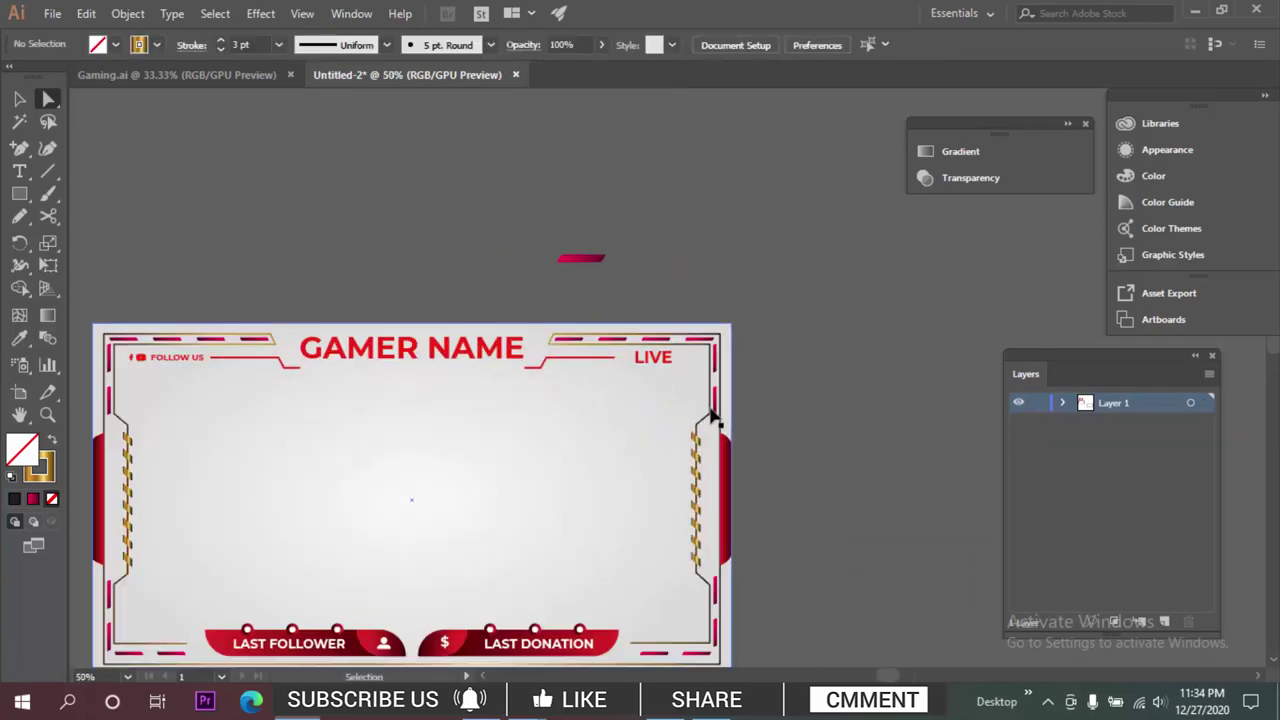
key("m")
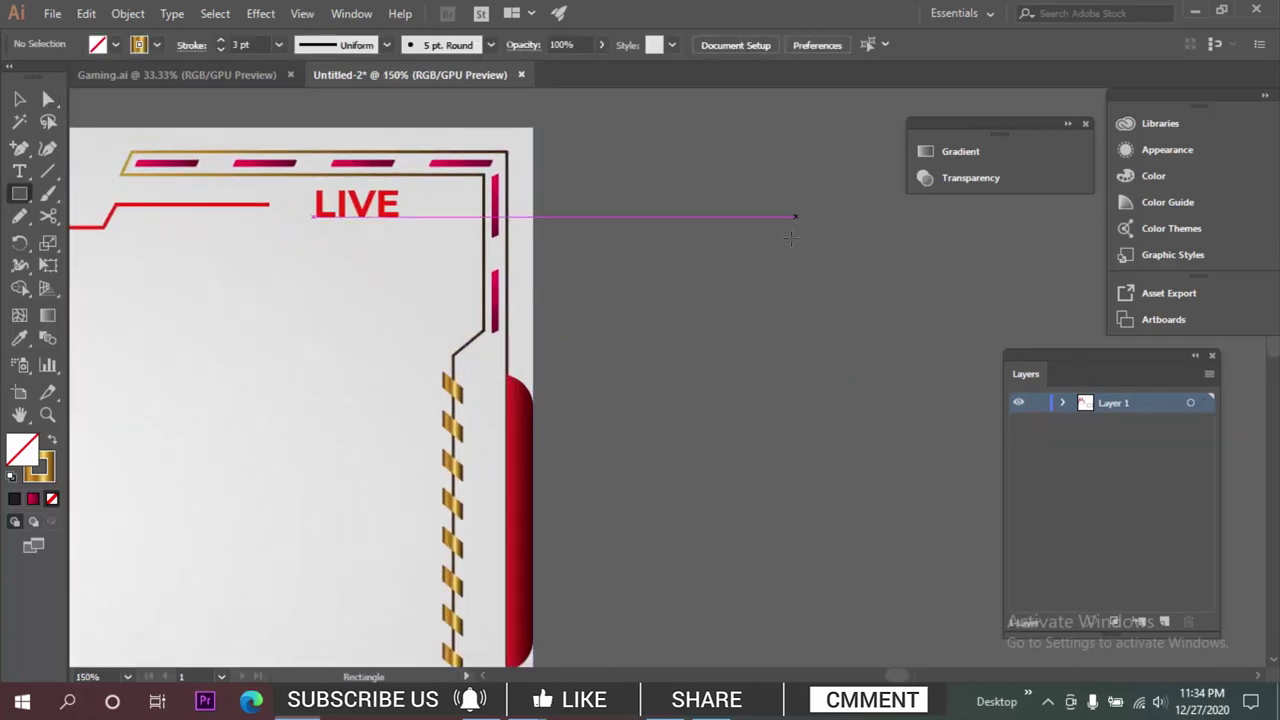
left_click_drag(650, 259, 709, 277)
Slant the small rectangle into a parallelogram by shifting its two right-hand anchor points down.
left_click(48, 99)
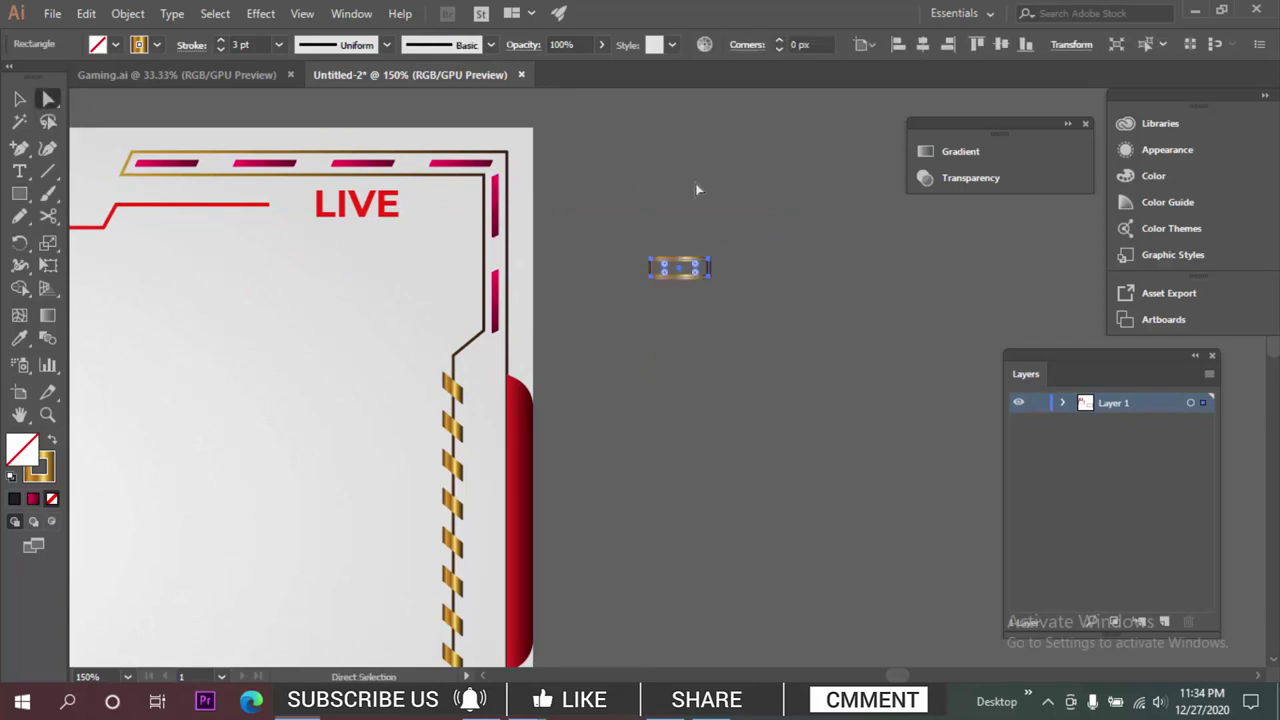
left_click_drag(767, 233, 698, 325)
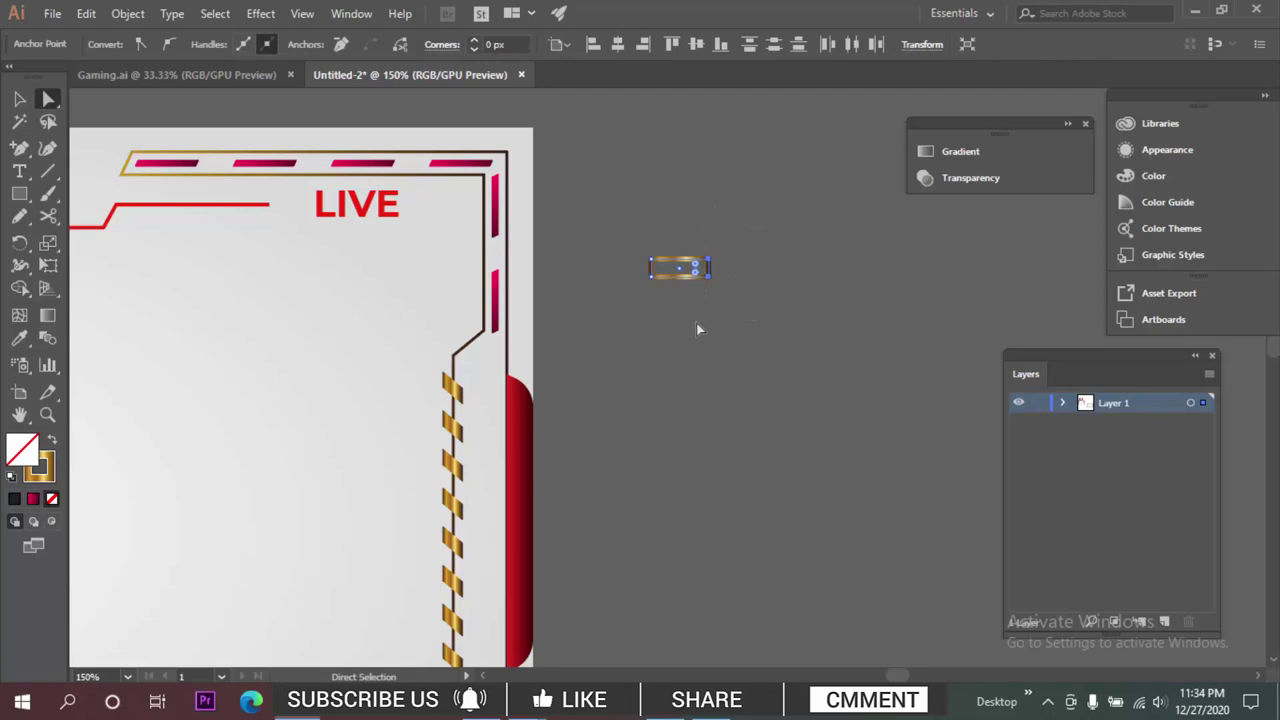
key("shift+Down")
key("shift+Down")
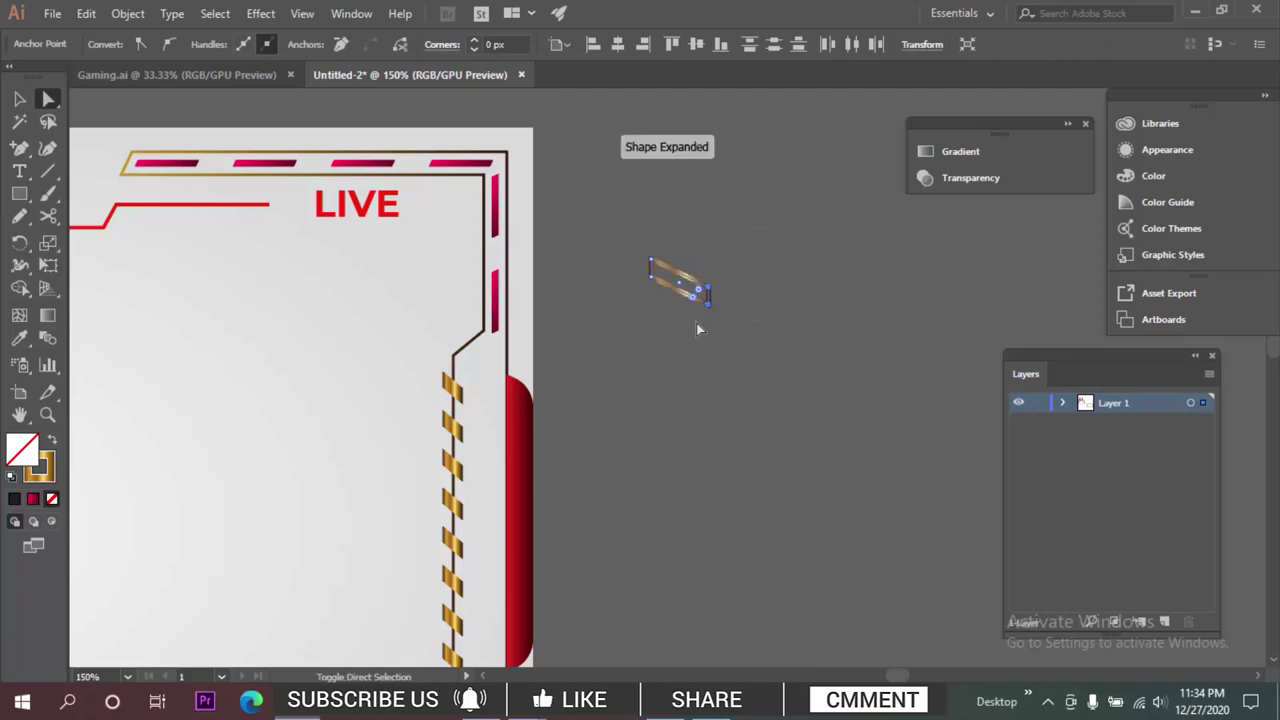
Swap the parallelogram's fill and stroke so the gold gradient fills it, and resize it narrower.
key("v")
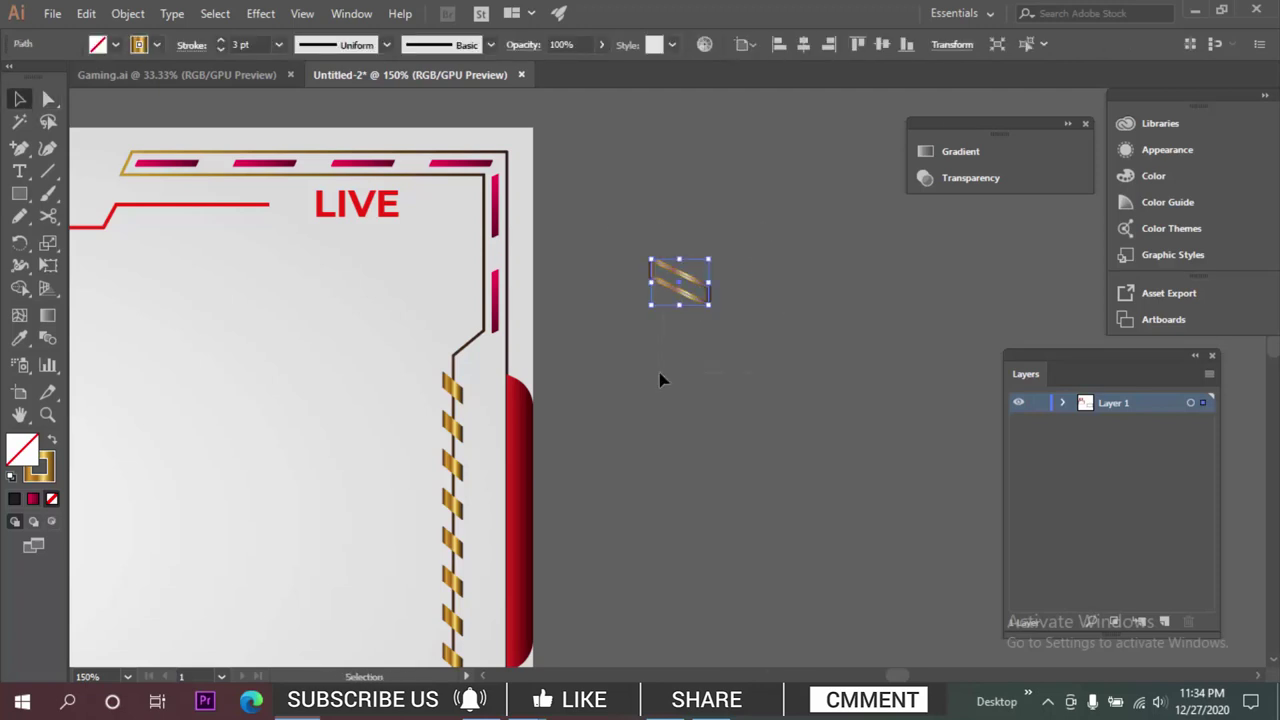
key("shift+x")
left_click(737, 366)
left_click_drag(708, 347, 734, 260)
scroll(691, 222, "up", 2)
left_click(767, 181)
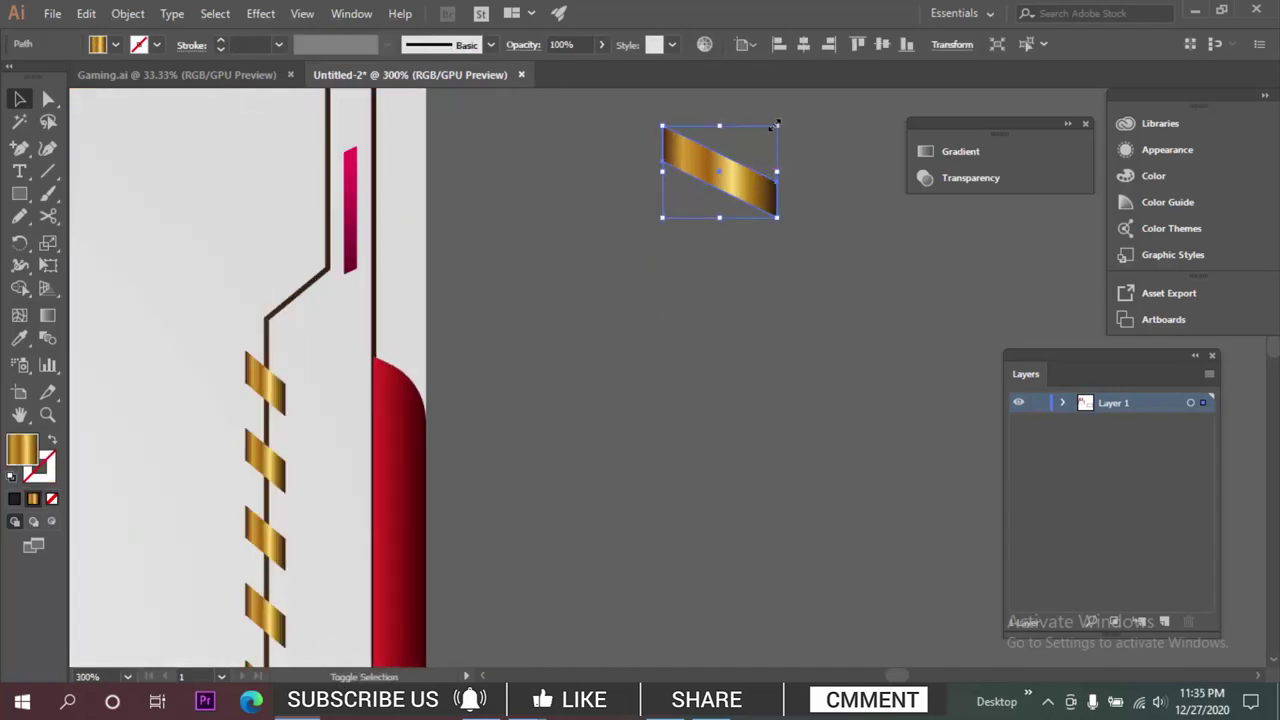
left_click_drag(776, 125, 727, 130)
left_click(733, 173)
Move the gold parallelogram down towards the artboard and delete it.
scroll(732, 184, "down", 3)
left_click_drag(748, 247, 682, 188)
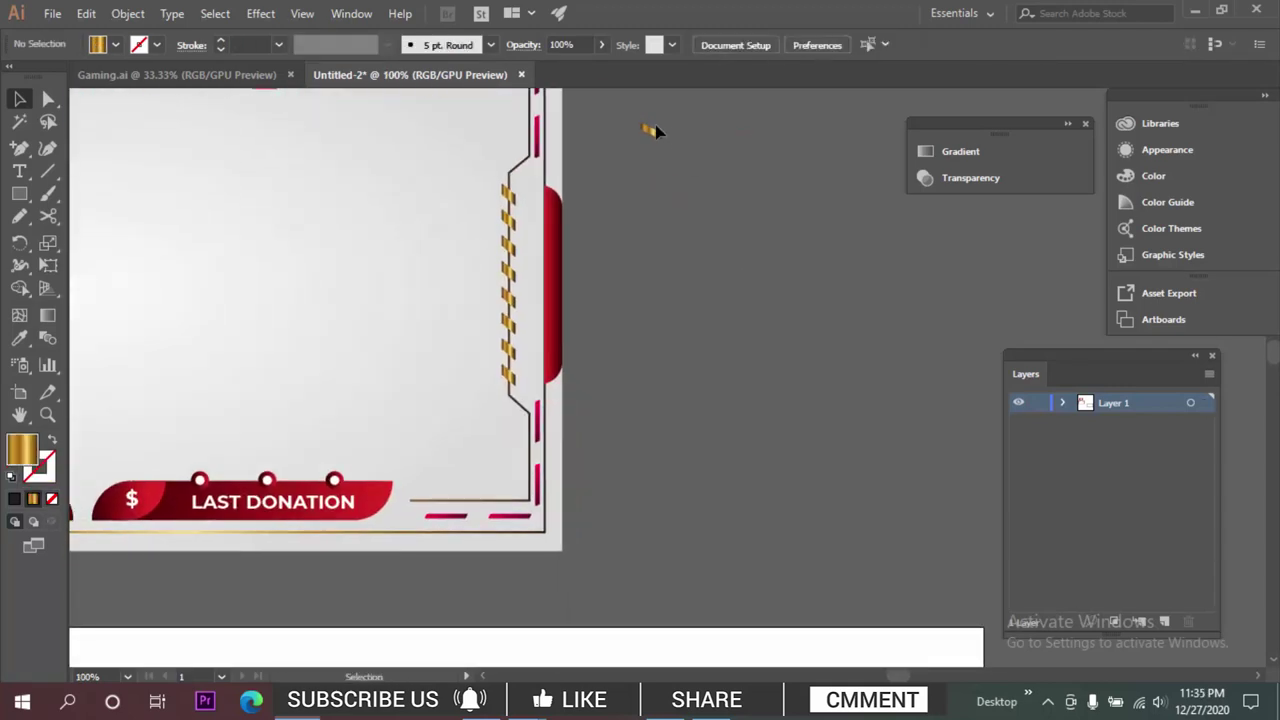
left_click_drag(654, 130, 826, 532)
left_click_drag(873, 572, 757, 356)
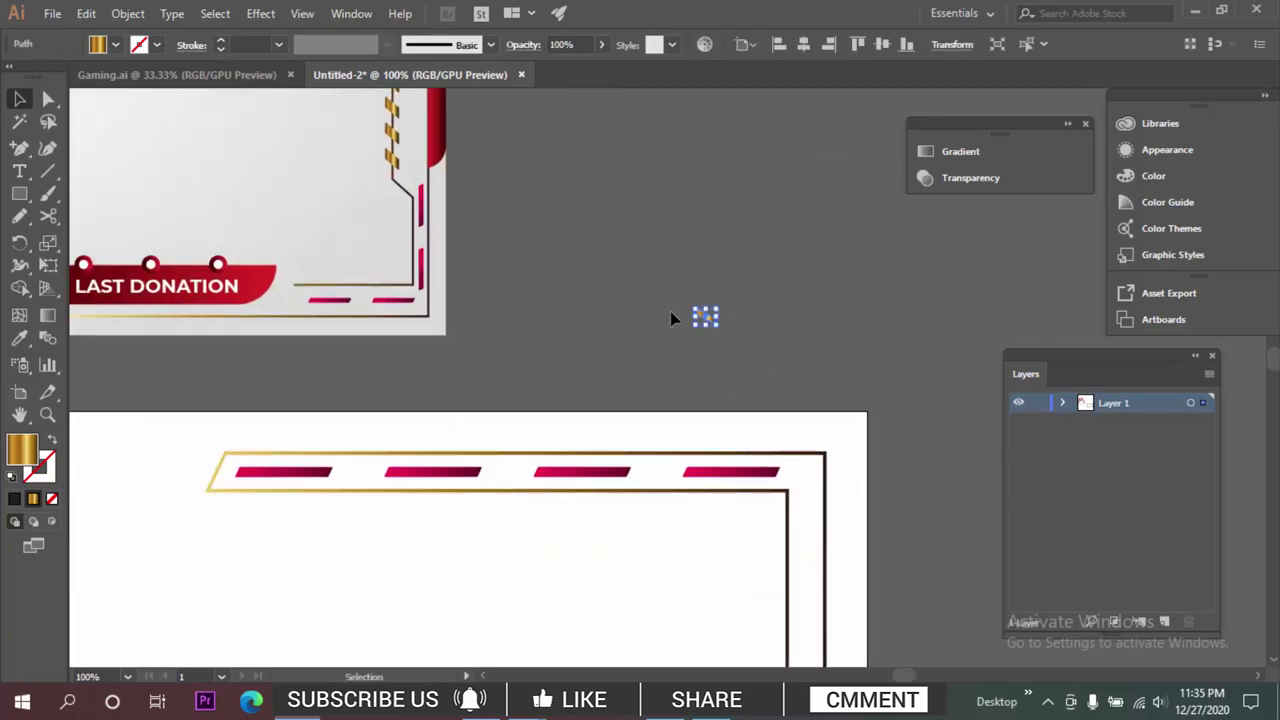
key("Delete")
Copy the column of gold slanted stripes from the reference's right notch to beside the frame's right notch line.
left_click_drag(671, 312, 800, 459)
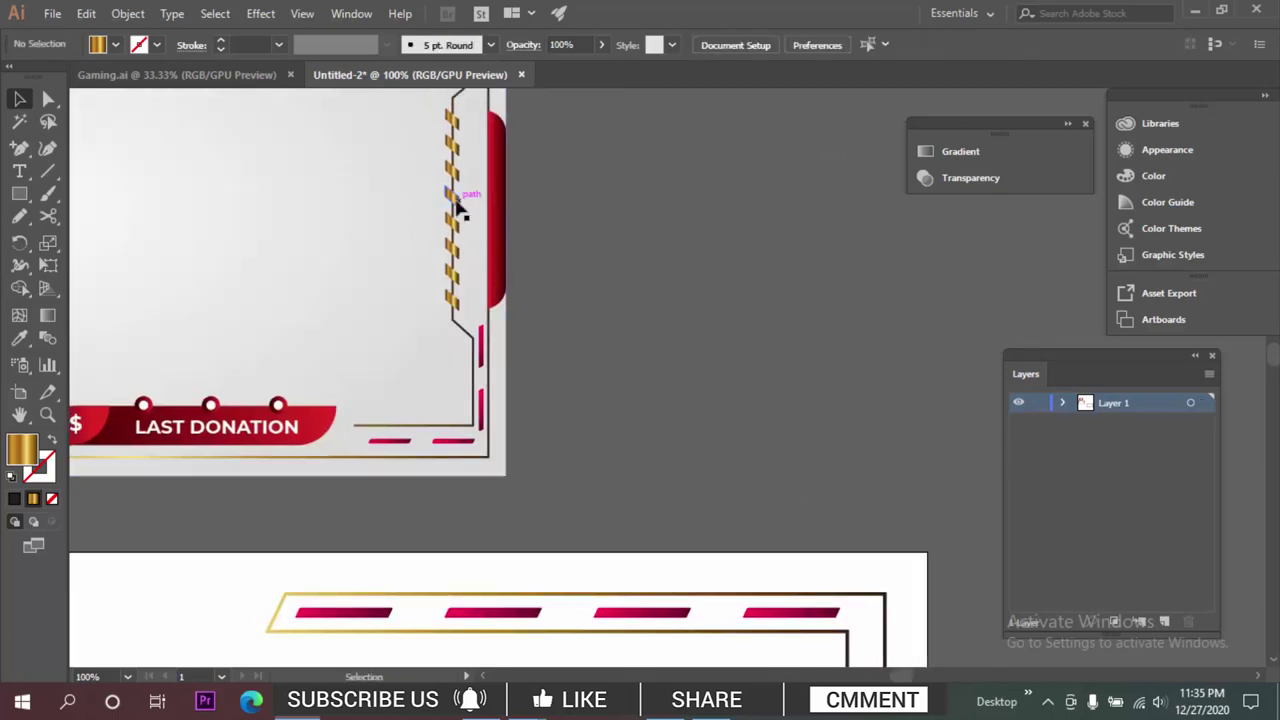
left_click_drag(457, 208, 620, 541)
scroll(723, 202, "down", 1)
left_click_drag(619, 538, 626, 261)
scroll(617, 372, "down", 2)
left_click(769, 317)
left_click_drag(659, 385, 716, 388)
scroll(703, 383, "up", 2)
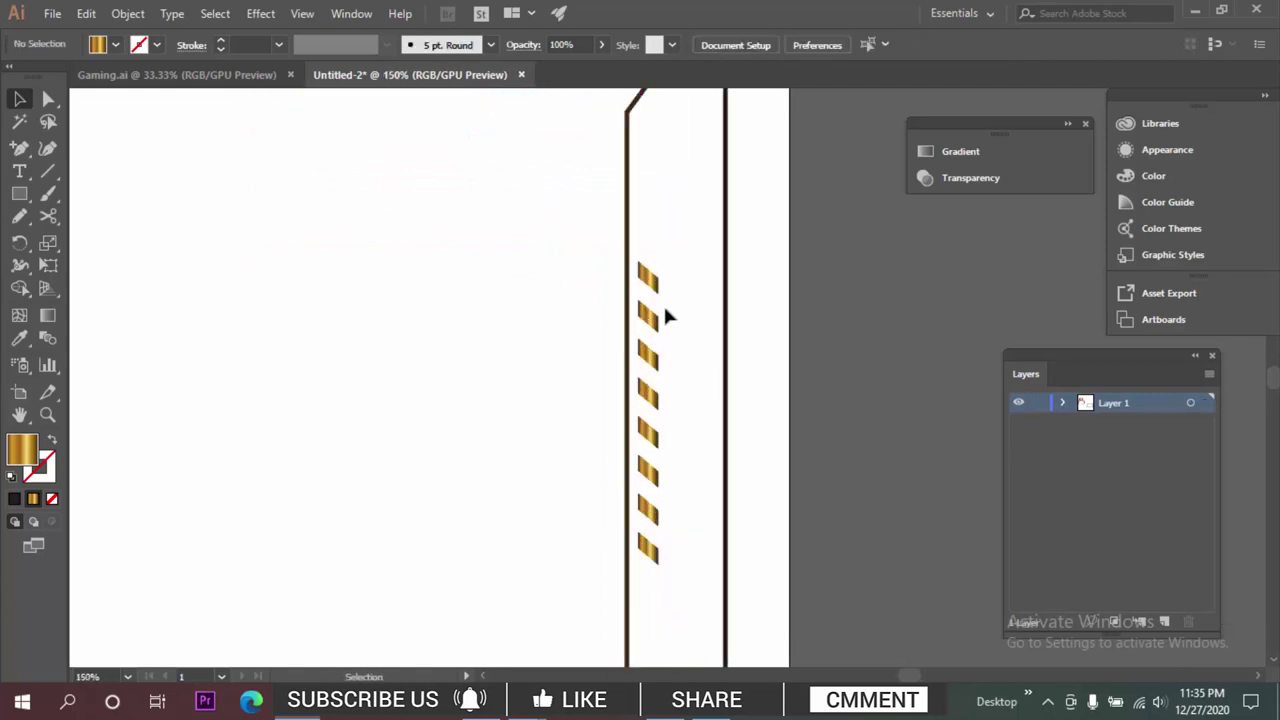
Centre the gold stripe column on the right notch line near its upper end and stretch it down to fill the notch.
left_click_drag(643, 282, 673, 243)
scroll(700, 415, "down", 2)
scroll(662, 476, "down", 3)
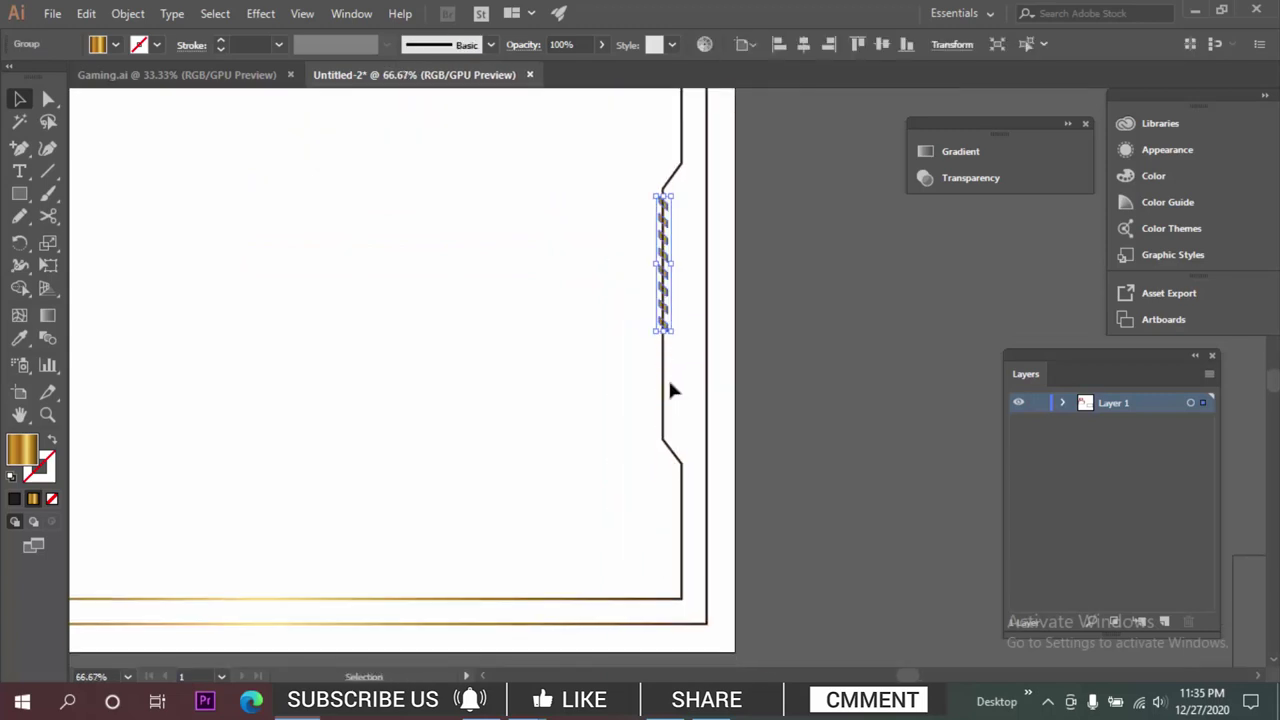
left_click_drag(665, 330, 660, 431)
left_click(520, 410)
Duplicate the gold stripe column across to the left notch and centre it on the notch line.
scroll(520, 410, "down", 3)
left_click_drag(515, 387, 764, 446)
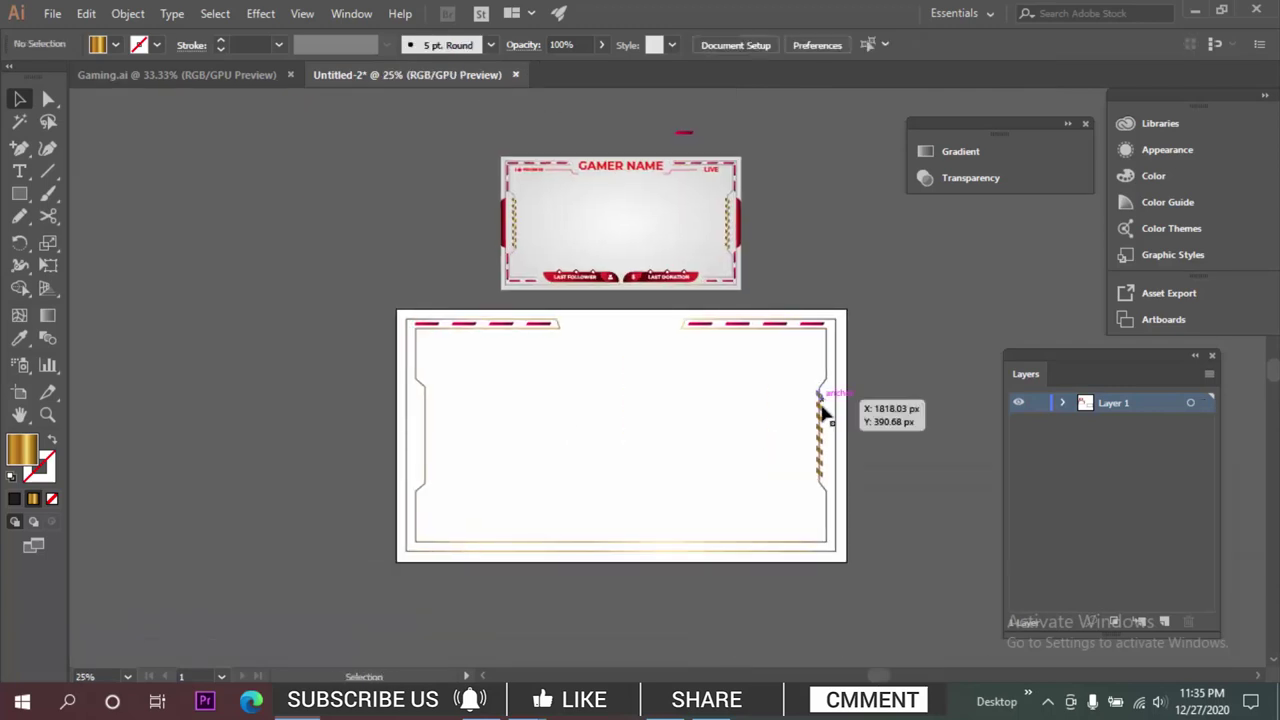
left_click_drag(822, 412, 428, 418)
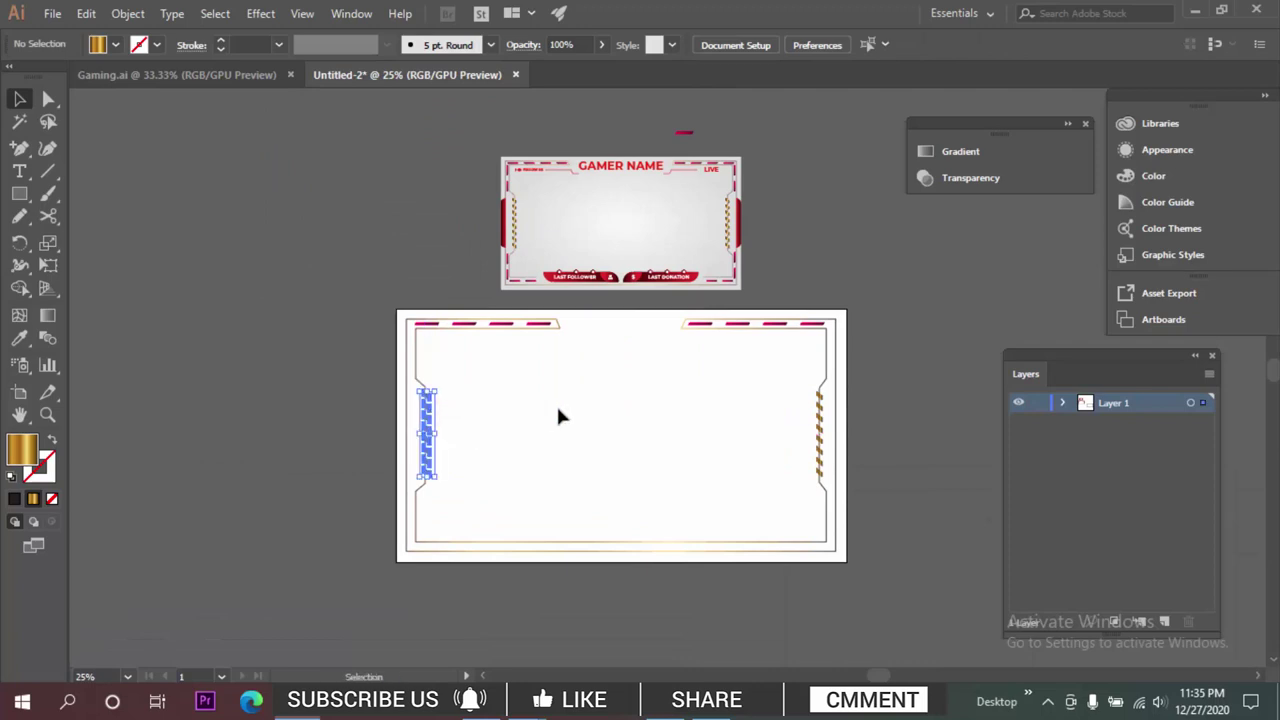
left_click(558, 410)
scroll(590, 420, "down", 1)
left_click_drag(657, 435, 680, 468)
scroll(475, 444, "up", 6)
left_click_drag(637, 347, 630, 351)
scroll(723, 363, "down", 5)
left_click_drag(723, 363, 545, 386)
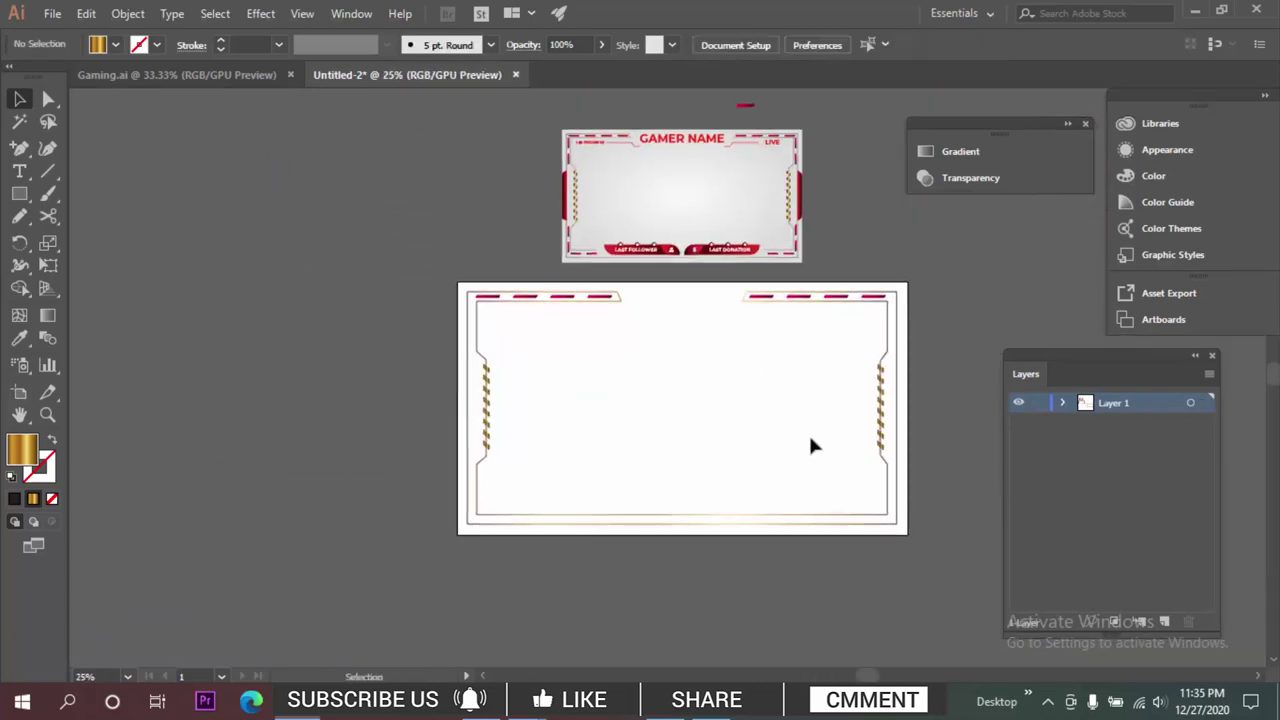
Draw a narrow, tall gold-filled rectangle against the outside of the frame's left outer line, level with the stripe column.
scroll(700, 430, "up", 3)
scroll(540, 330, "up", 3)
scroll(505, 287, "up", 2)
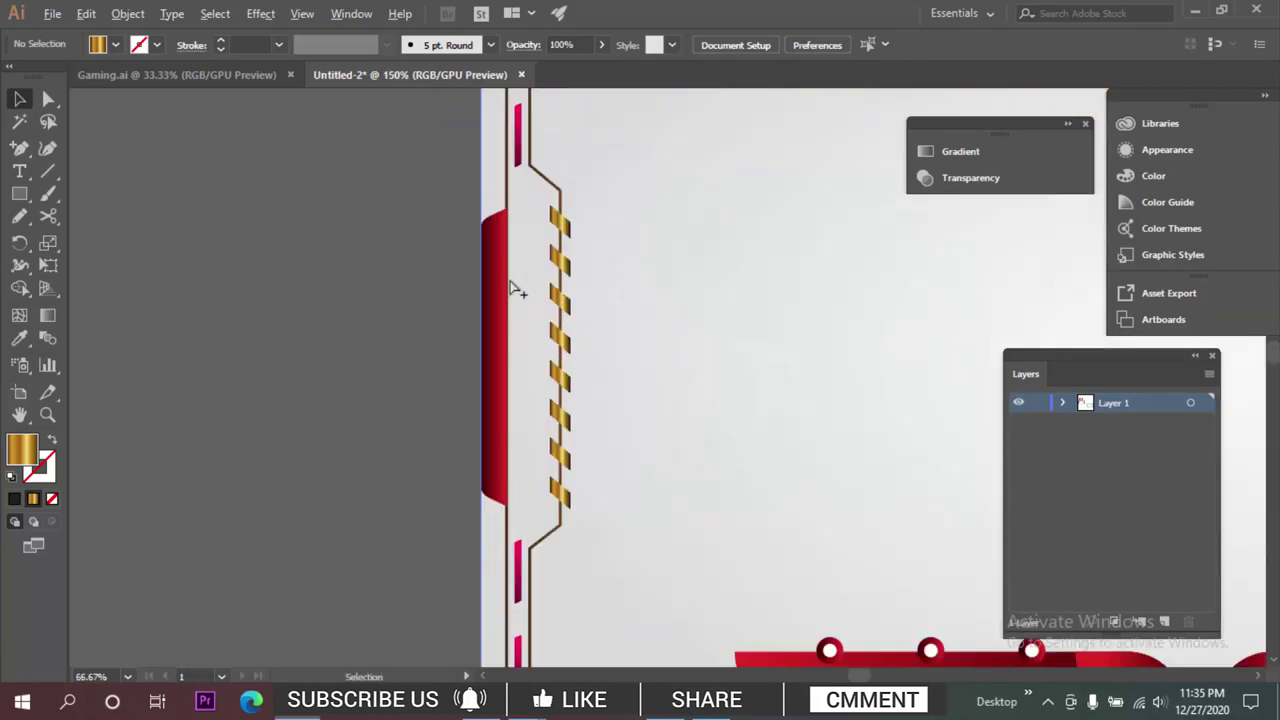
left_click_drag(407, 295, 501, 307)
scroll(292, 374, "down", 1)
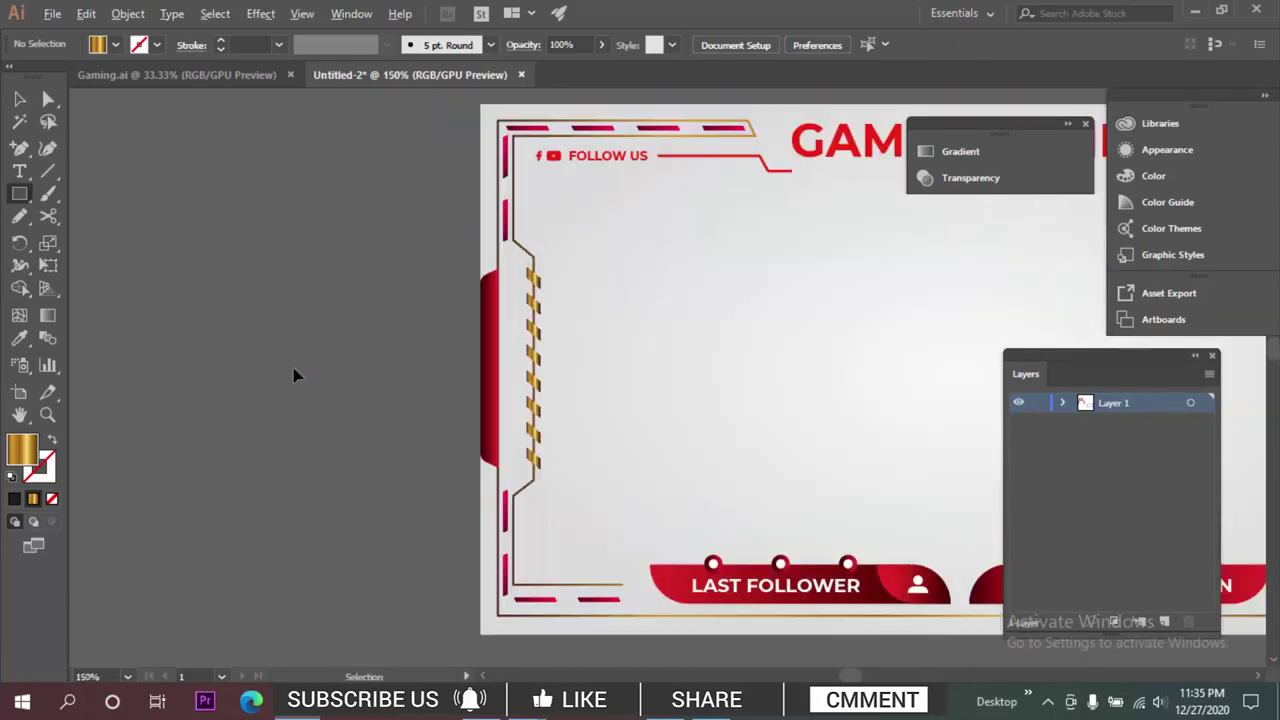
left_click_drag(175, 592, 509, 394)
scroll(512, 420, "down", 2)
left_click_drag(534, 604, 549, 262)
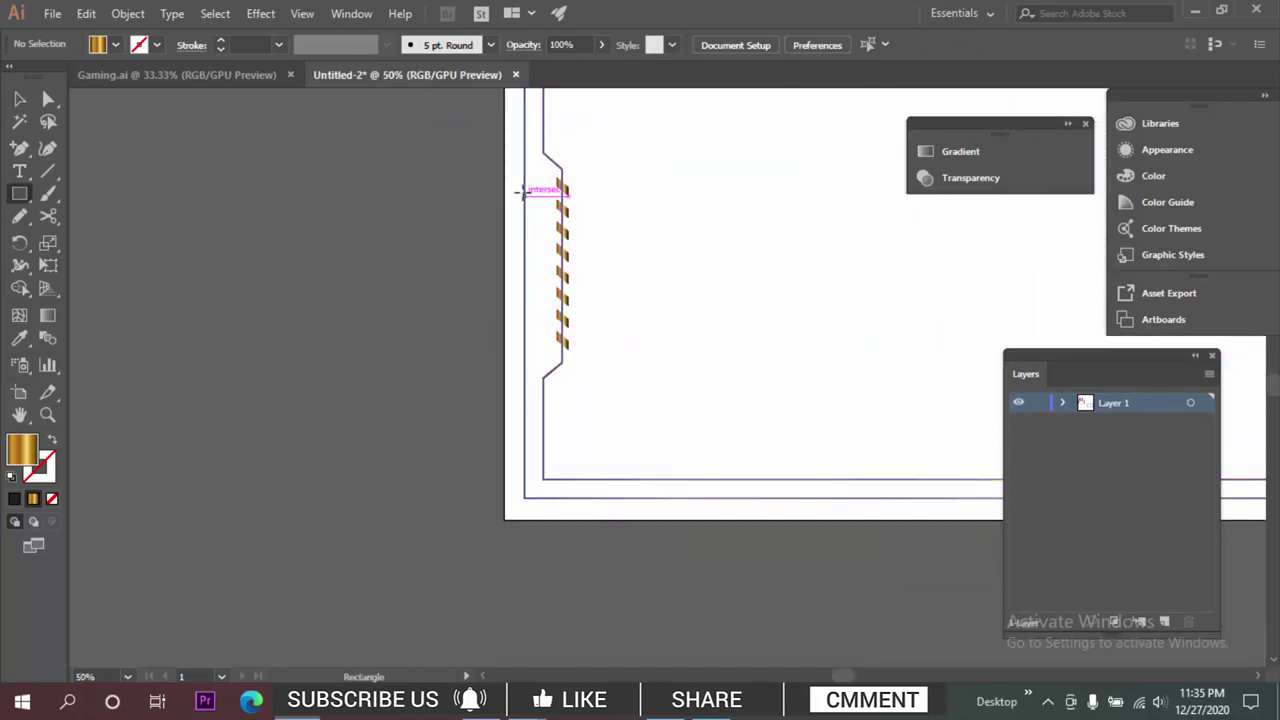
left_click_drag(516, 213, 524, 357)
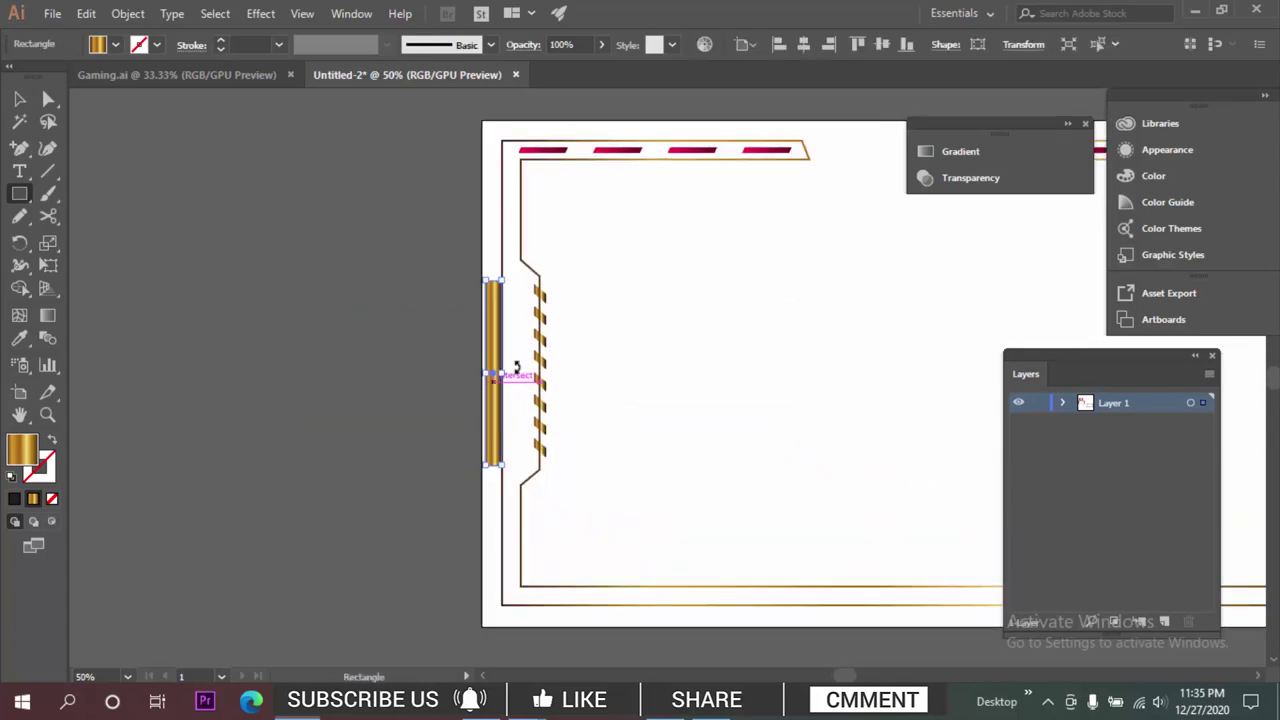
key("v")
left_click(686, 317)
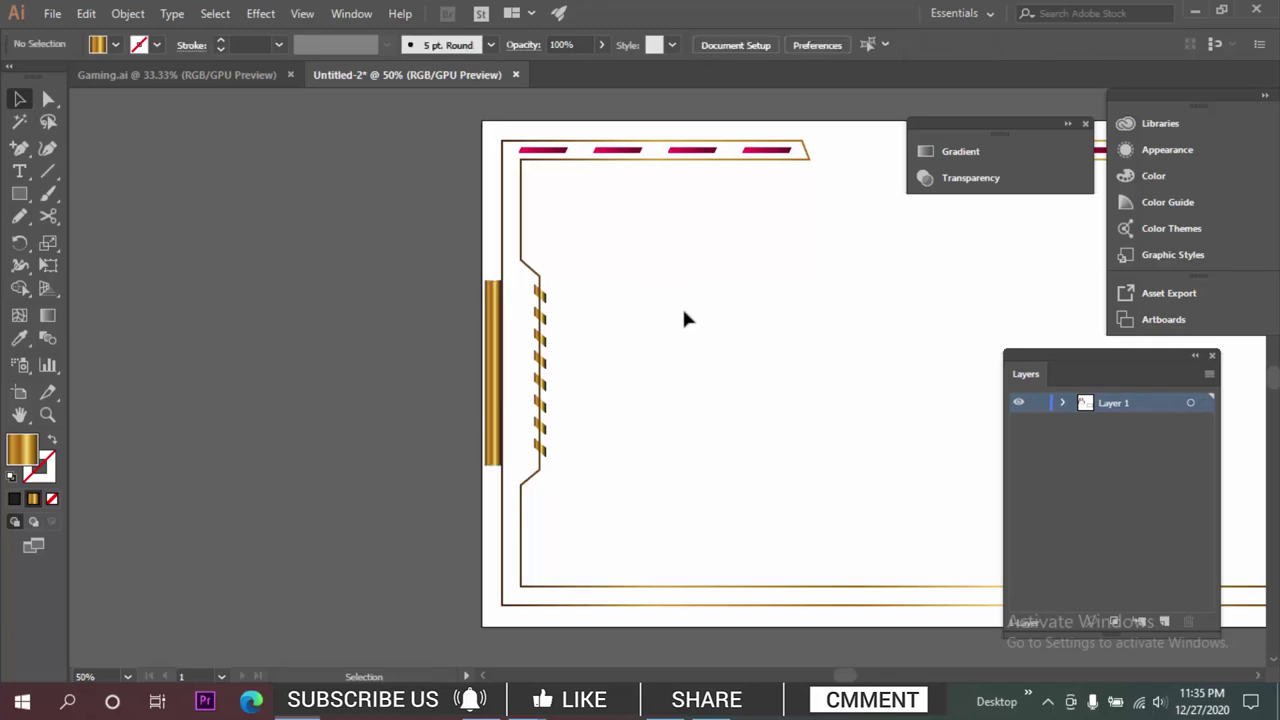
Fill the frame's left side tab with the dark-red gradient sampled from the reference's left side tab.
scroll(497, 451, "down", 2)
scroll(523, 220, "up", 3)
scroll(429, 537, "down", 3)
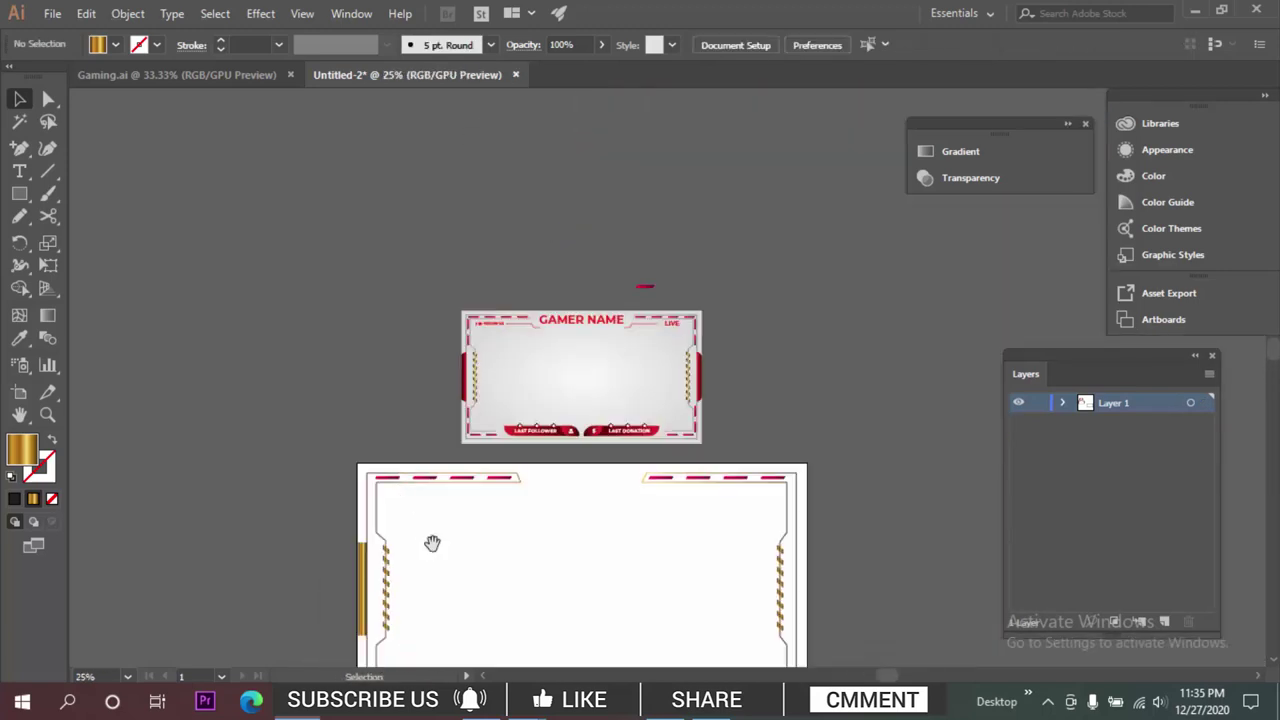
scroll(429, 537, "down", 2)
left_click(516, 210)
scroll(516, 205, "up", 3)
key("i")
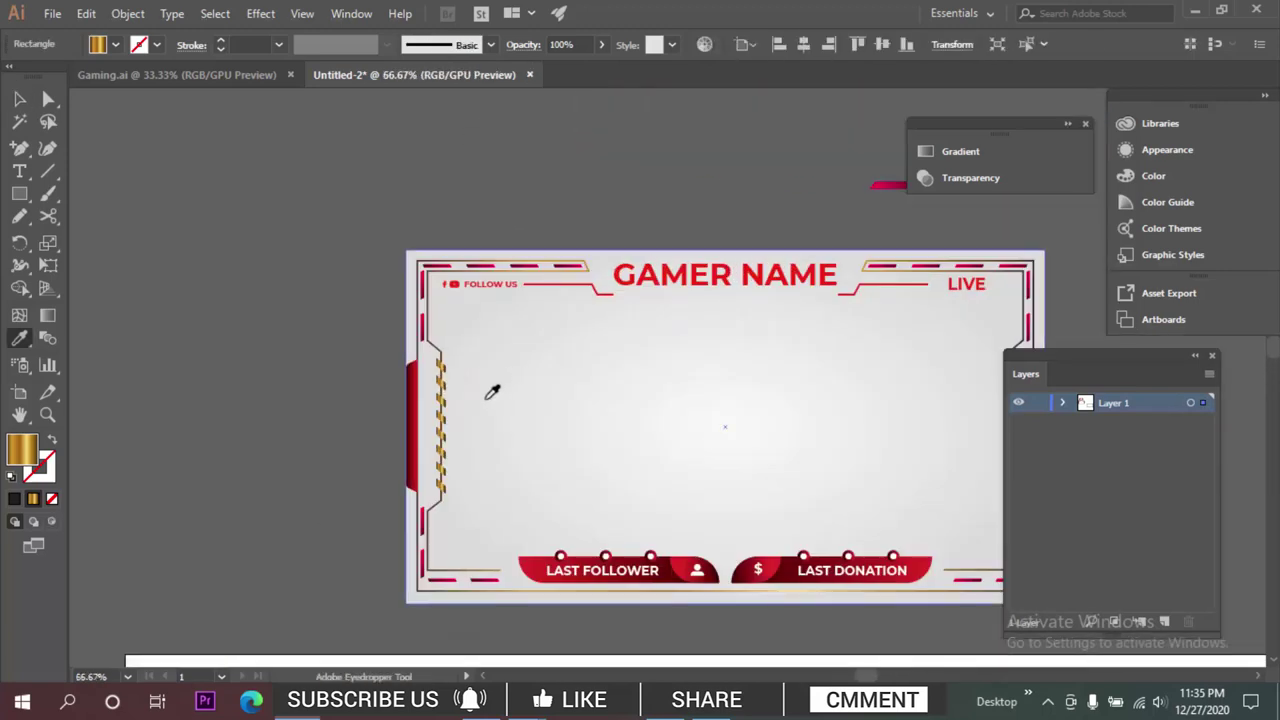
left_click(417, 395)
scroll(523, 349, "down", 2)
scroll(323, 428, "up", 3)
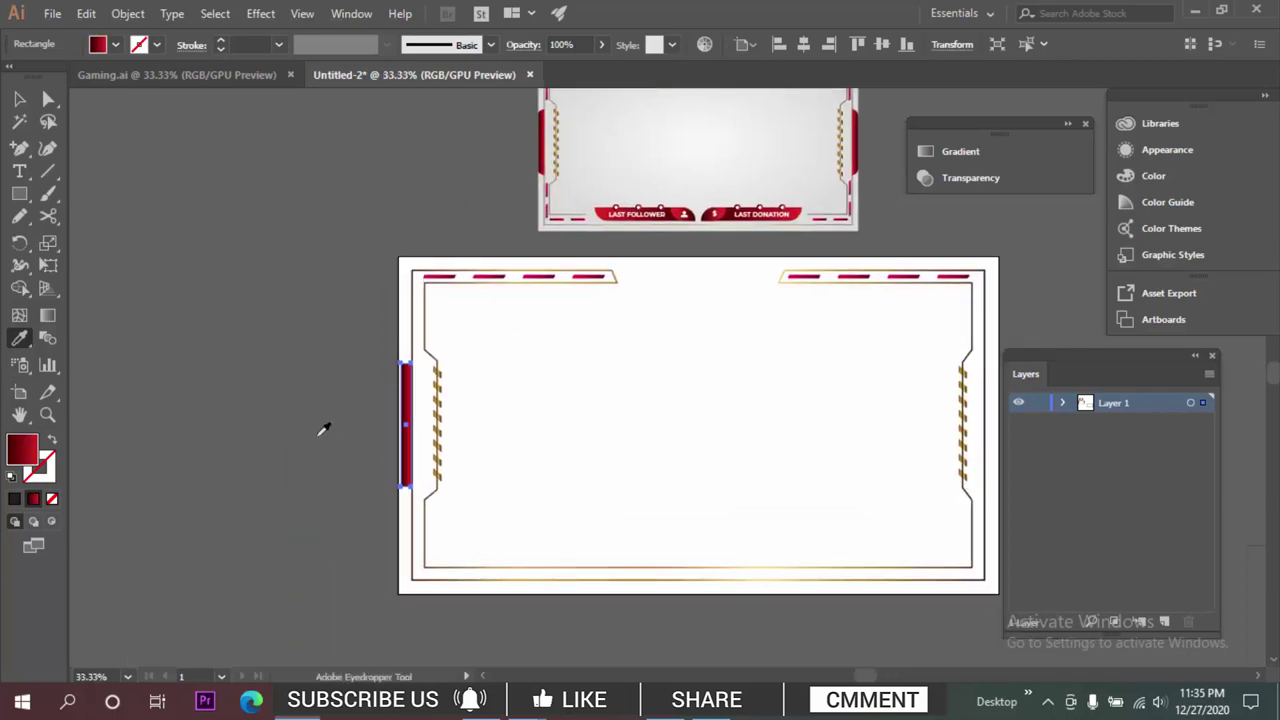
Round the two outer corners of the red left side tab with a large radius, keeping its inner corners square.
key("a")
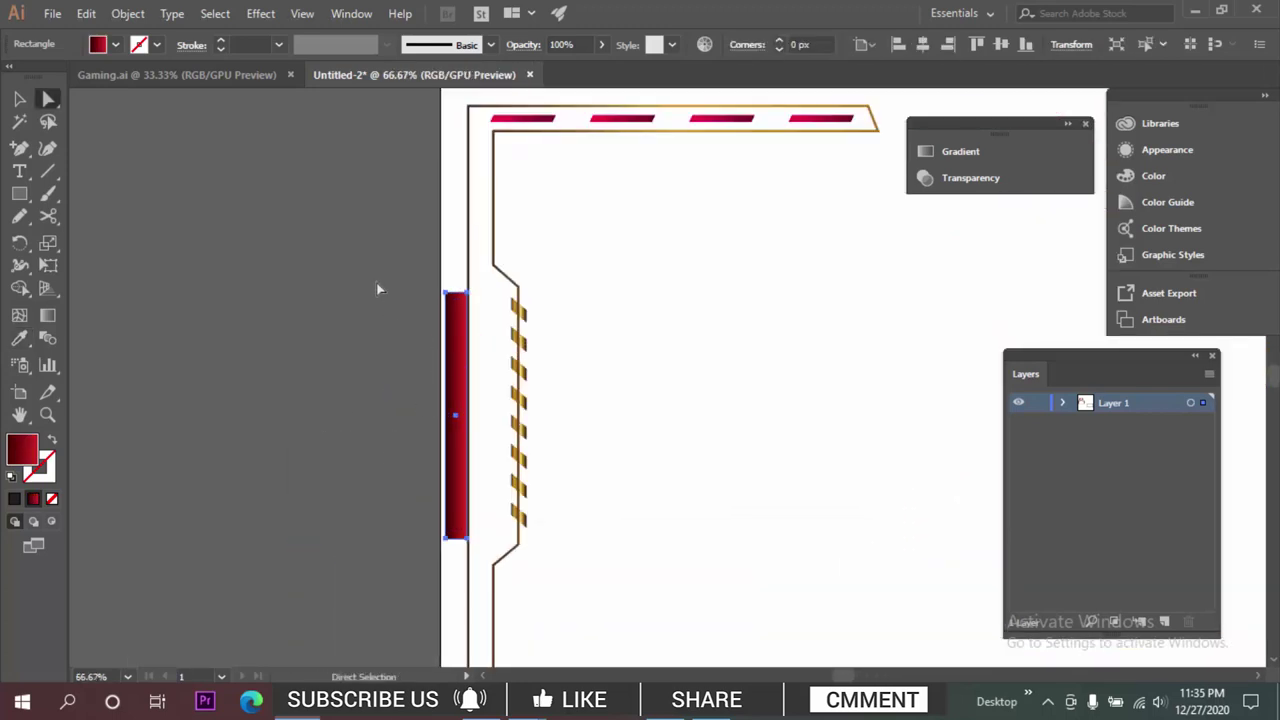
left_click(377, 286)
scroll(407, 239, "down", 1)
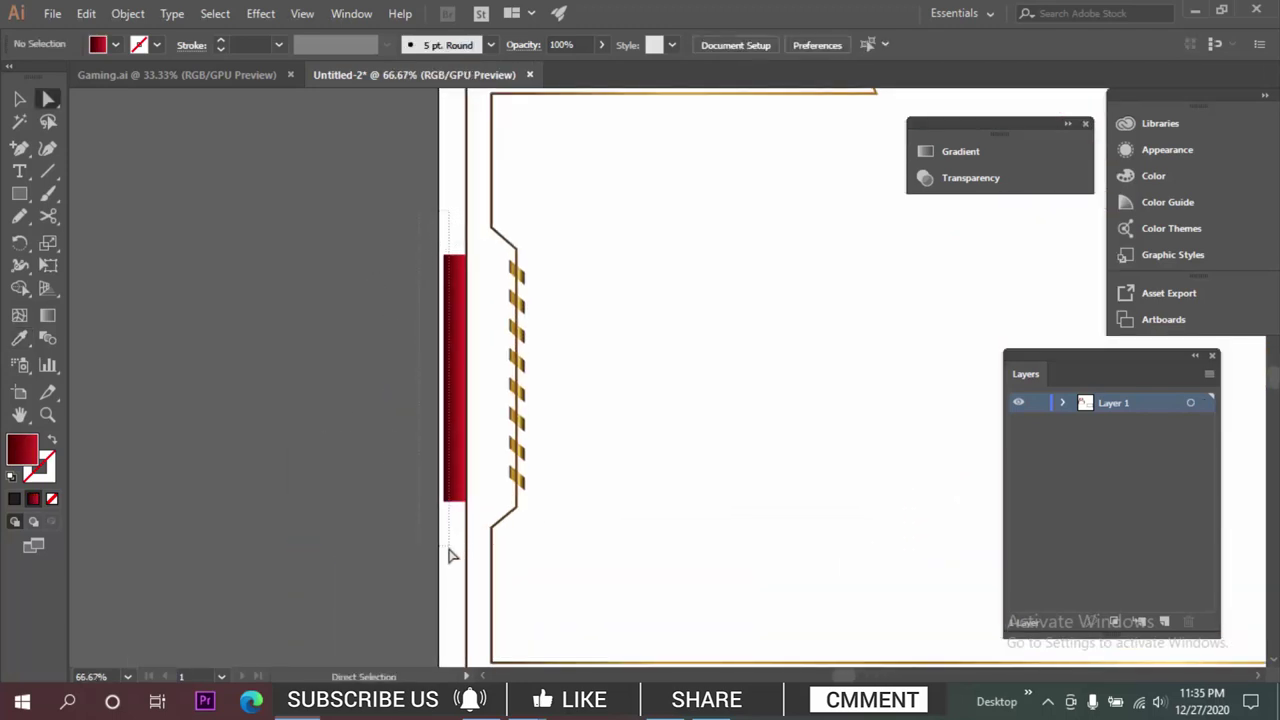
left_click_drag(449, 555, 449, 555)
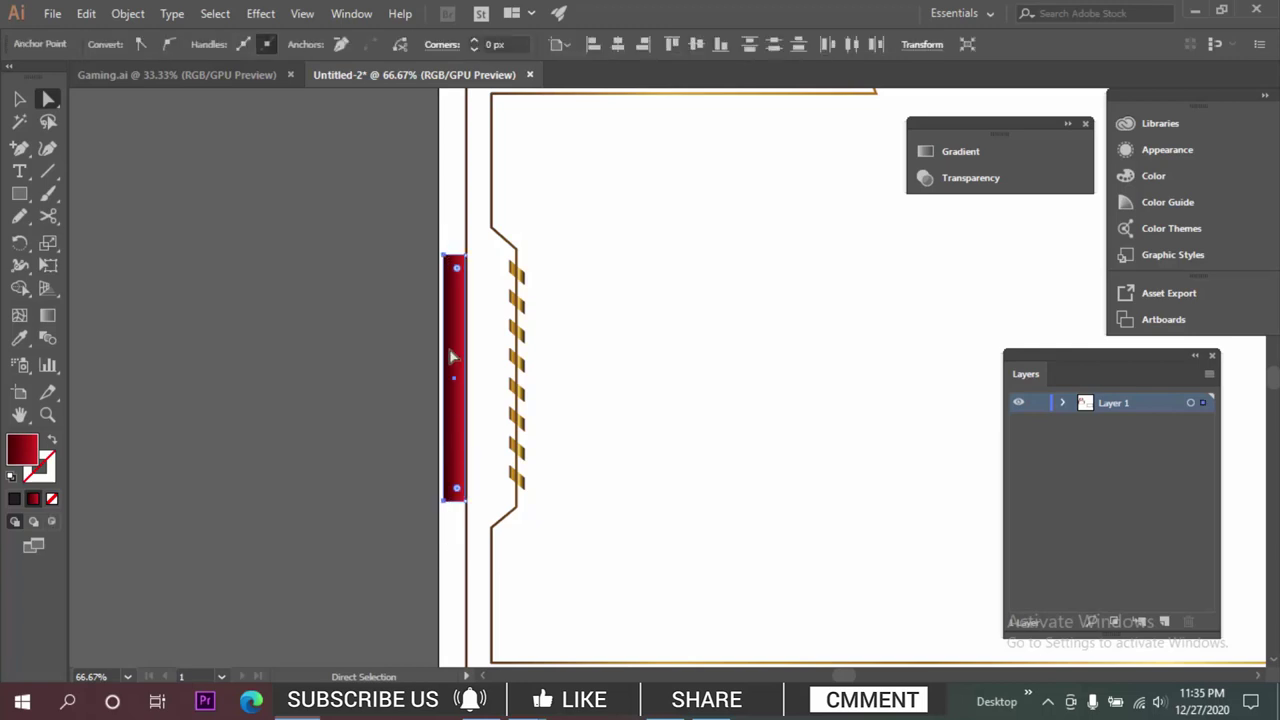
scroll(451, 357, "up", 6)
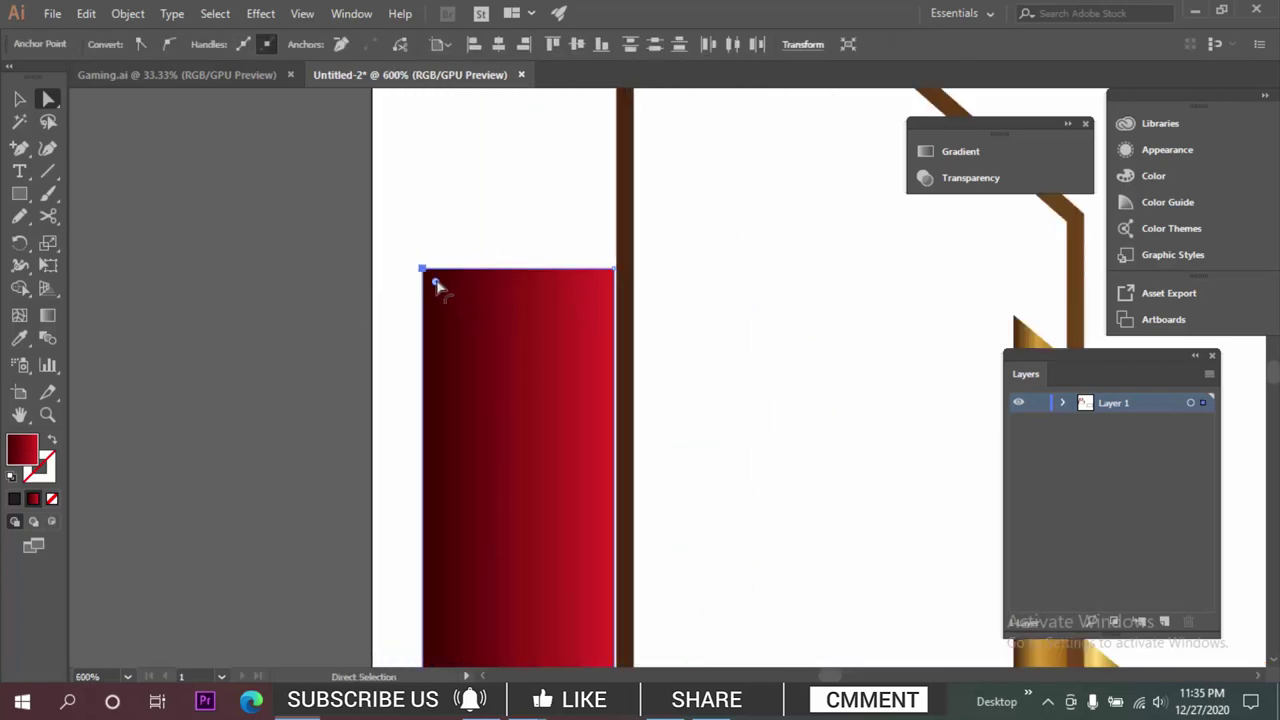
left_click_drag(437, 286, 588, 435)
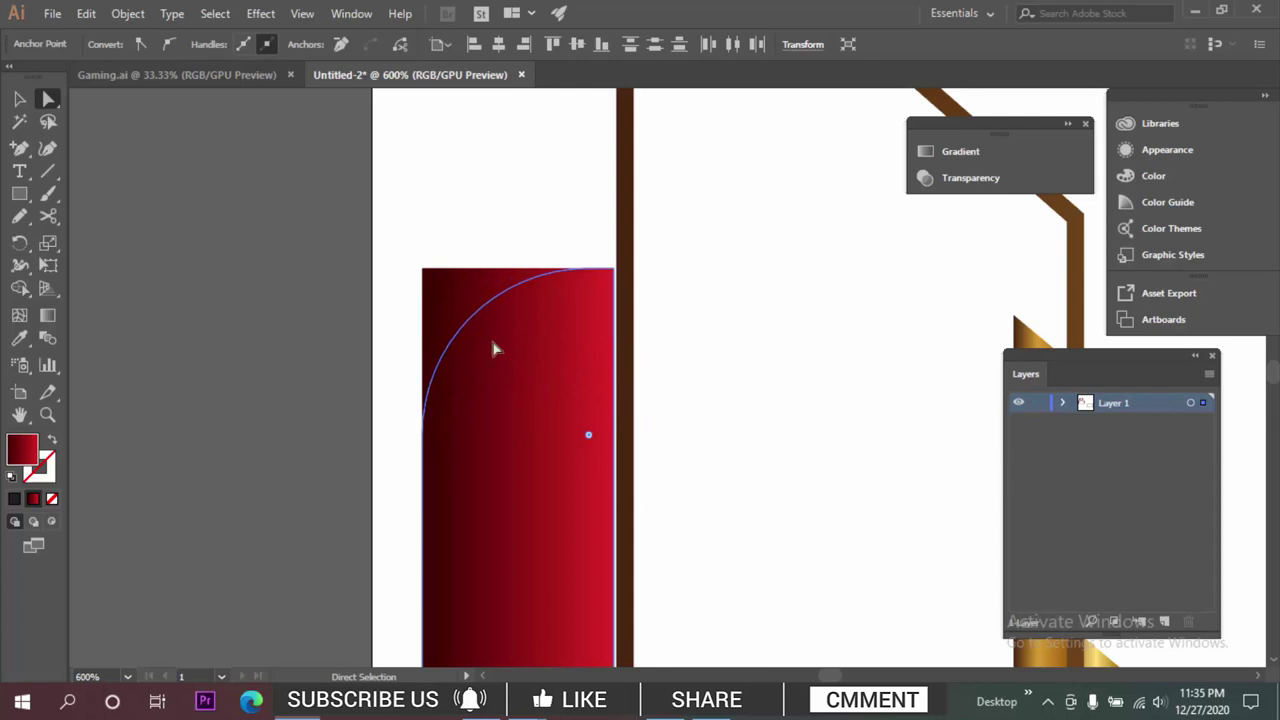
left_click(283, 269)
Shift the rounded red tab 2 px horizontally so it sits against the frame's left outer line.
scroll(283, 269, "down", 5)
left_click_drag(636, 160, 683, 700)
scroll(537, 362, "down", 2)
left_click_drag(690, 247, 653, 343)
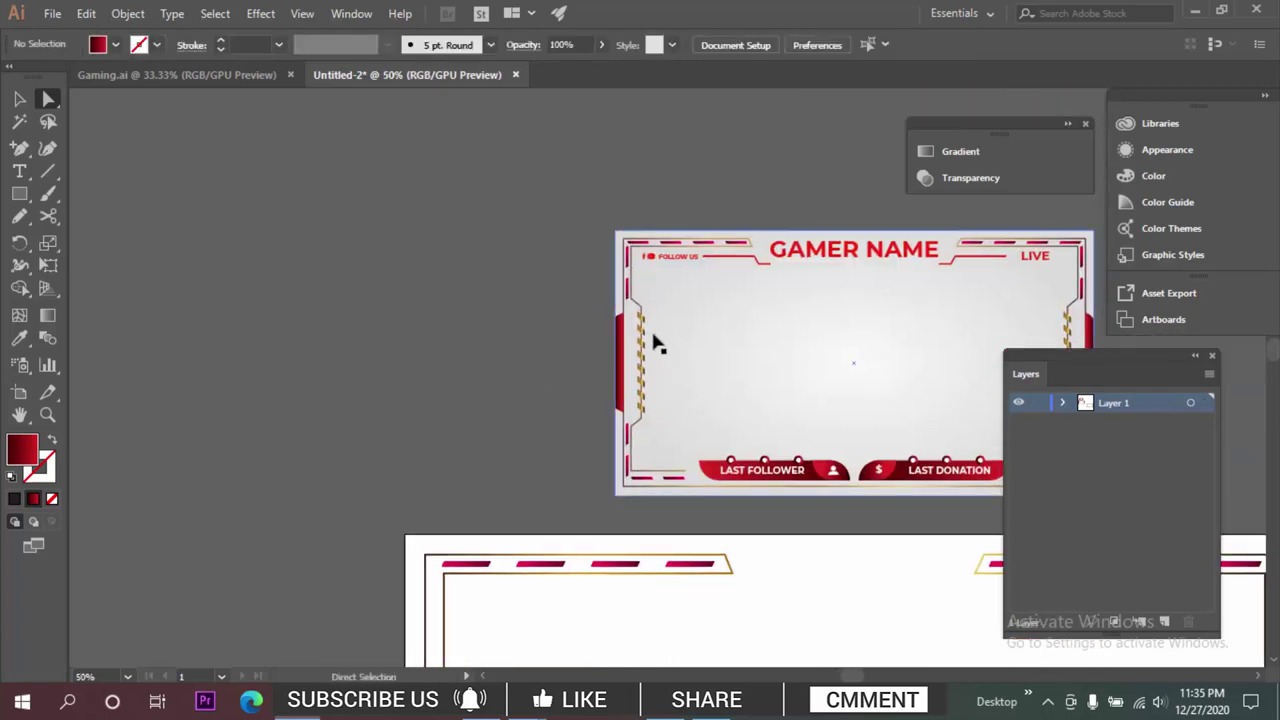
scroll(594, 320, "up", 3)
scroll(457, 474, "down", 4)
scroll(600, 277, "up", 4)
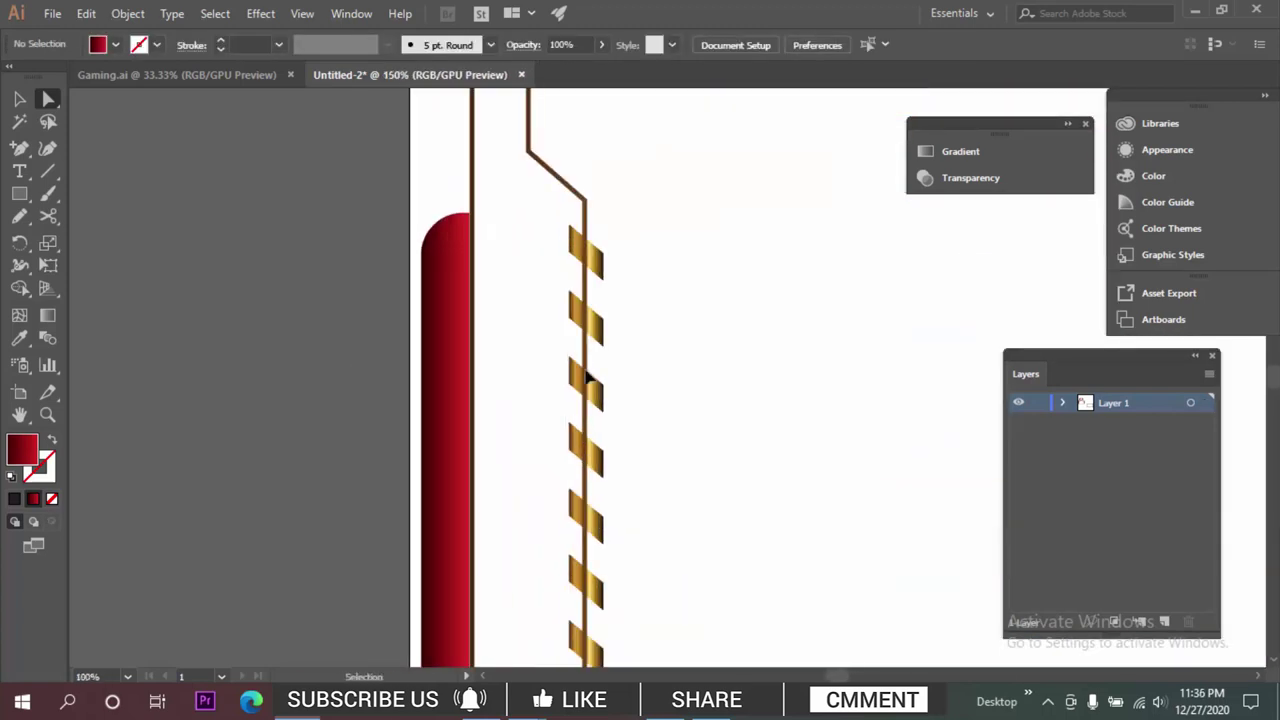
scroll(476, 350, "up", 3)
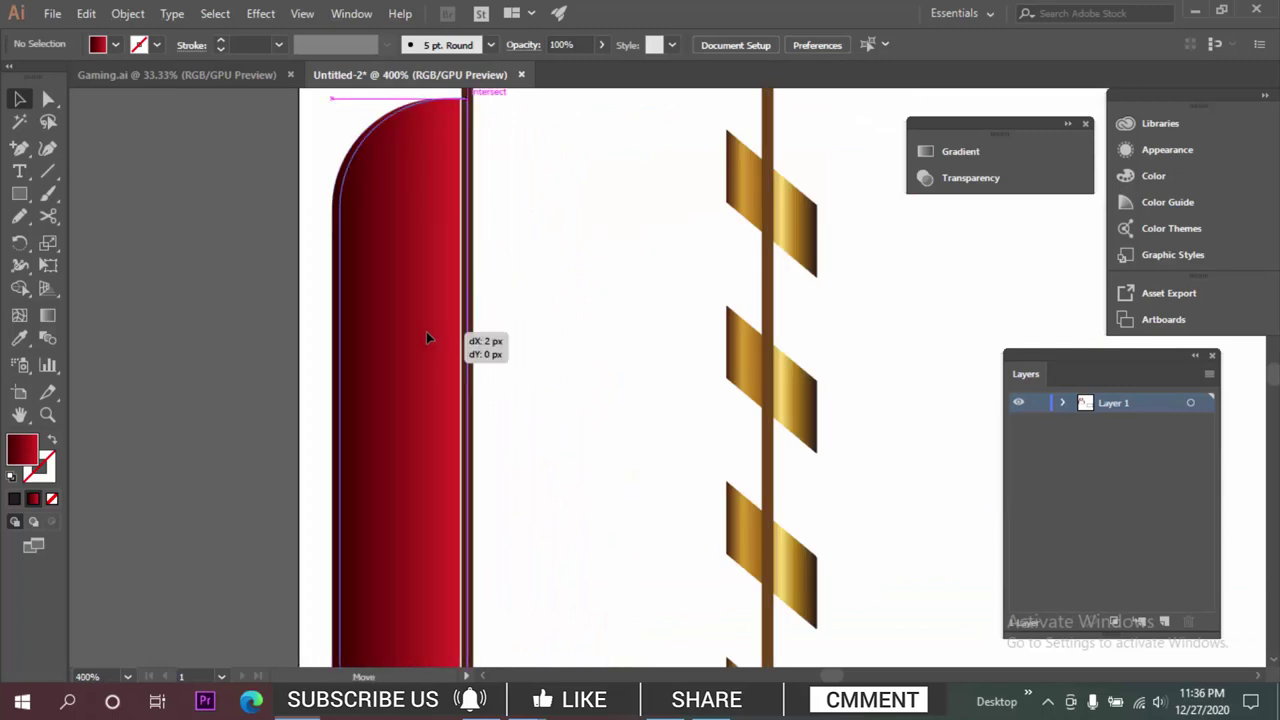
left_click(426, 337)
scroll(480, 320, "down", 6)
scroll(326, 305, "down", 2)
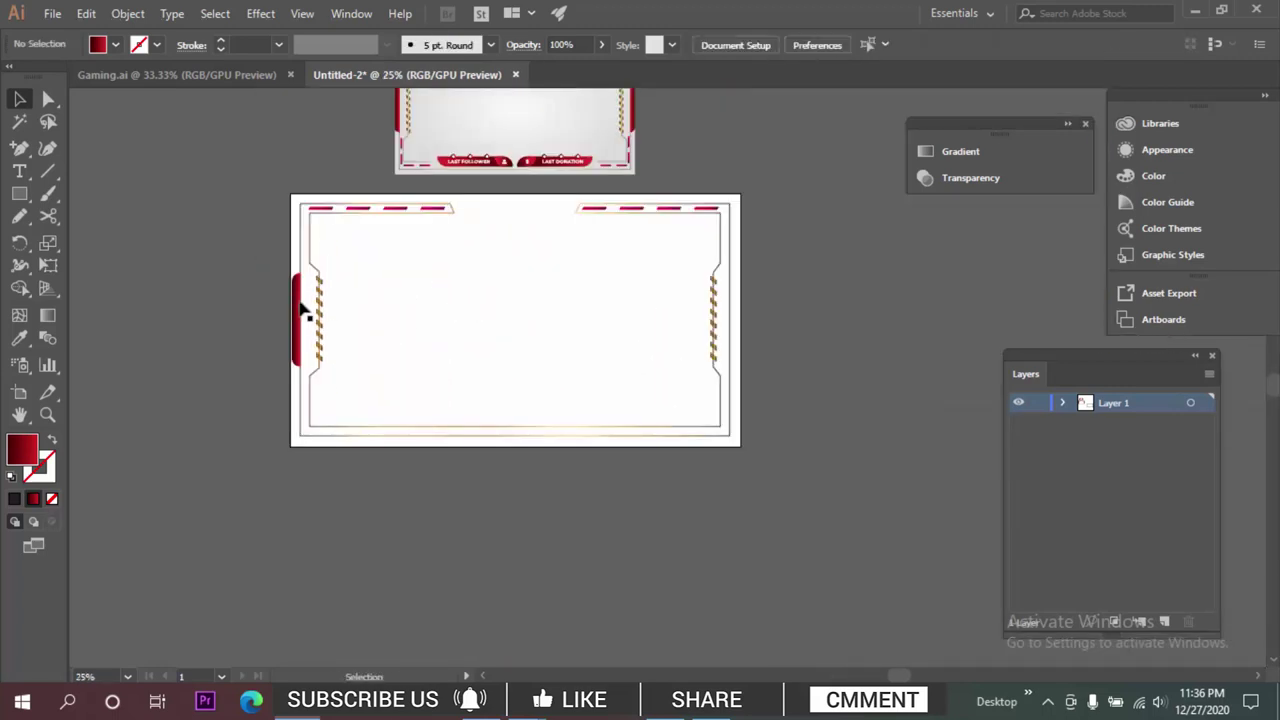
Duplicate the red tab across to the frame's right side and reflect the copy about the vertical axis.
left_click_drag(298, 310, 745, 306)
scroll(745, 306, "up", 4)
right_click(745, 306)
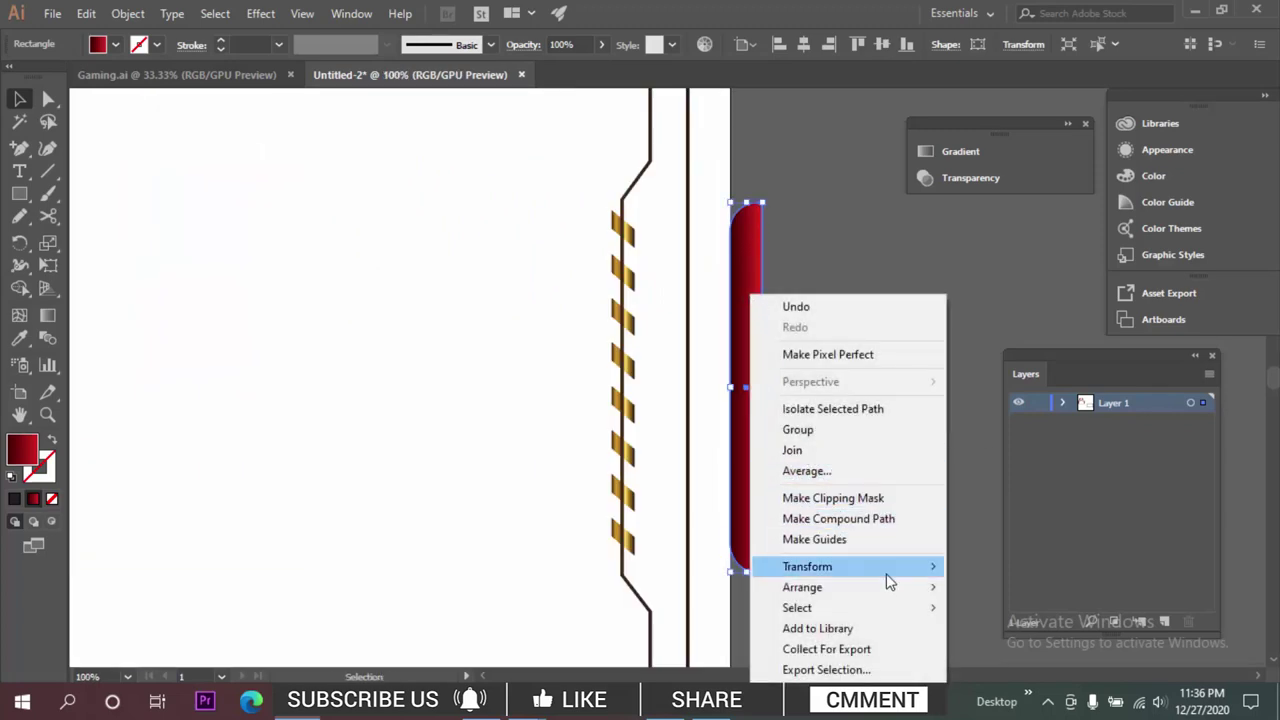
mouse_move(906, 578)
left_click(1012, 471)
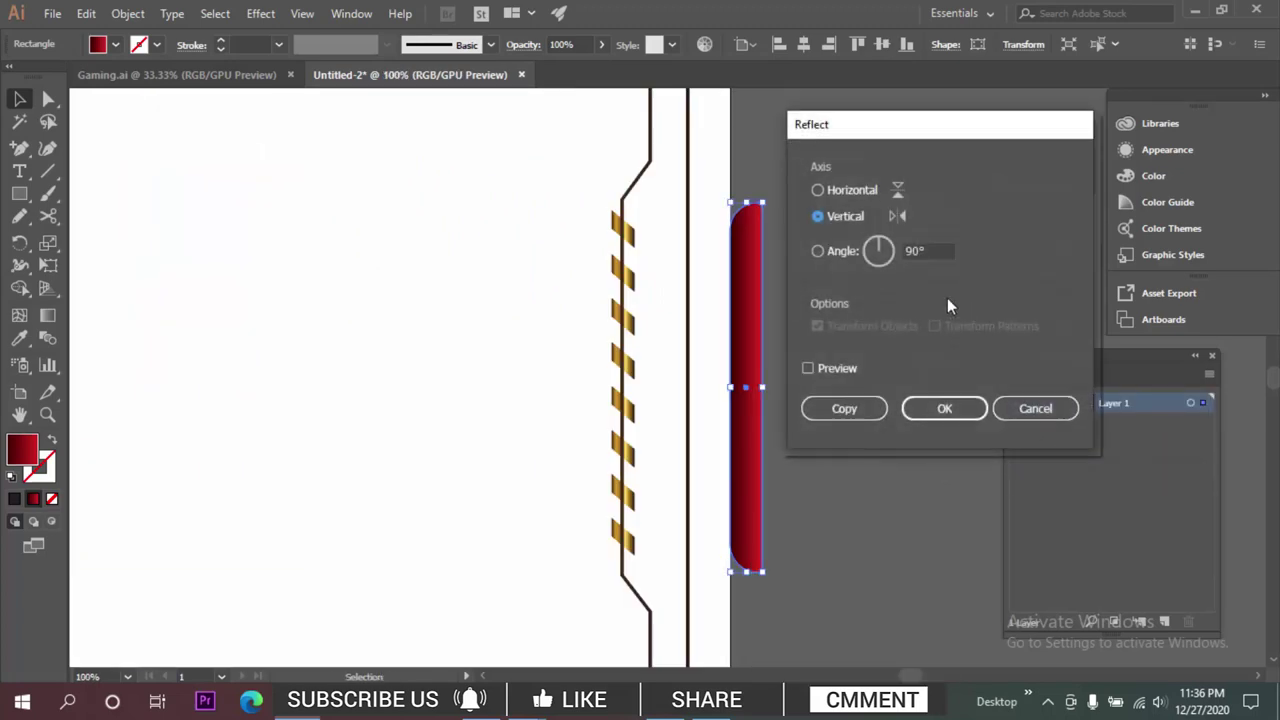
left_click(972, 416)
Move the mirrored red tab inward against the outside of the frame's right outer line.
scroll(738, 310, "up", 2)
scroll(757, 328, "down", 2)
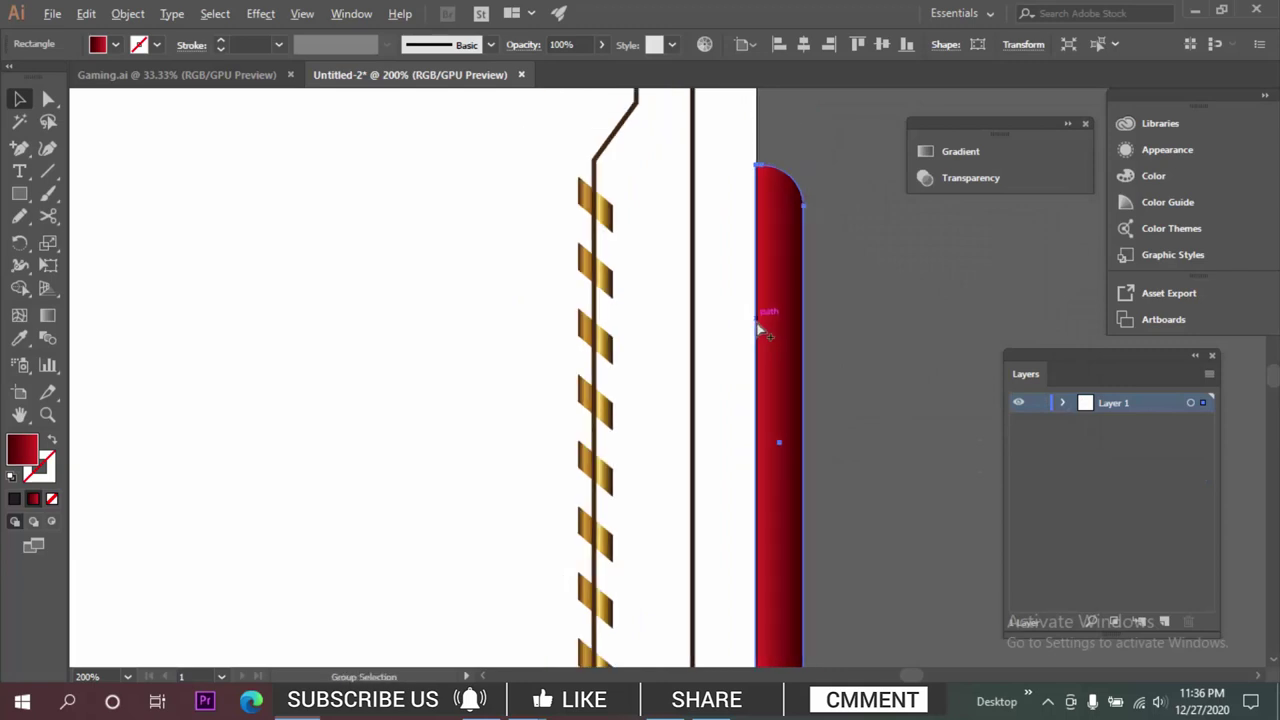
left_click_drag(757, 330, 722, 334)
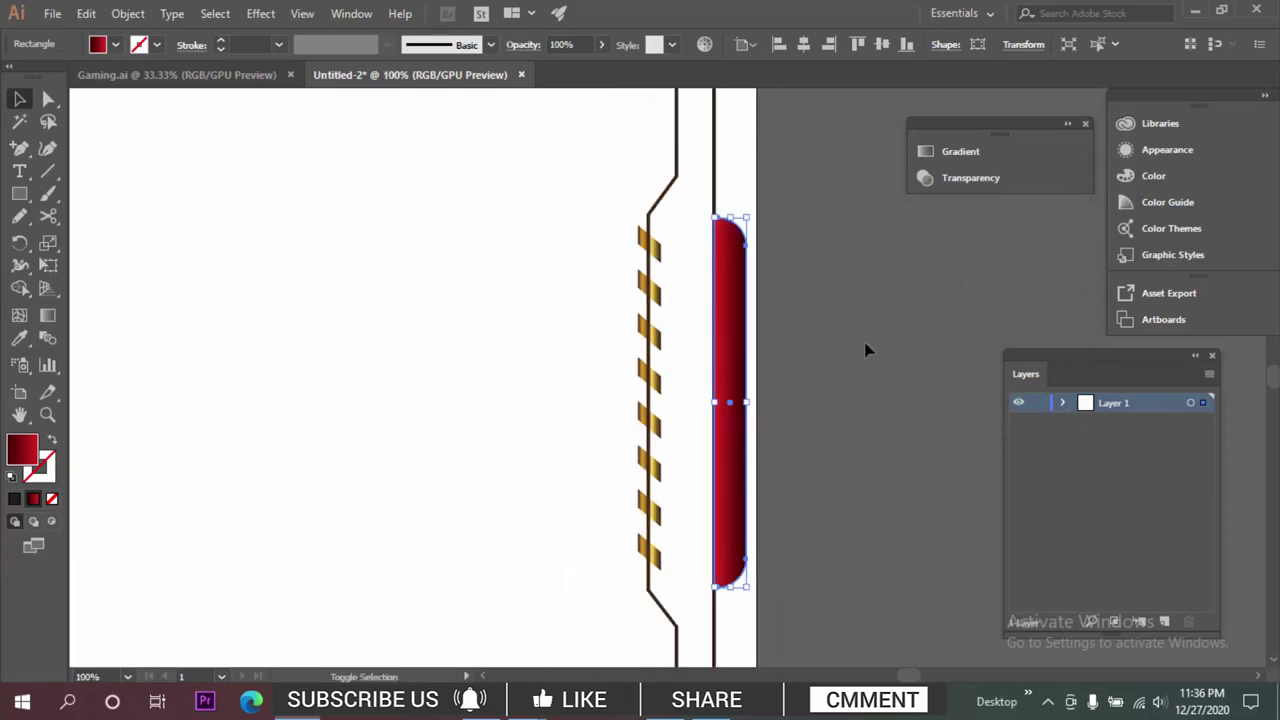
left_click(866, 349)
Copy the two vertical crimson dashes from the reference's upper-left edge onto the empty canvas and group them.
scroll(862, 362, "down", 4)
scroll(440, 346, "right", 3)
scroll(437, 260, "up", 3)
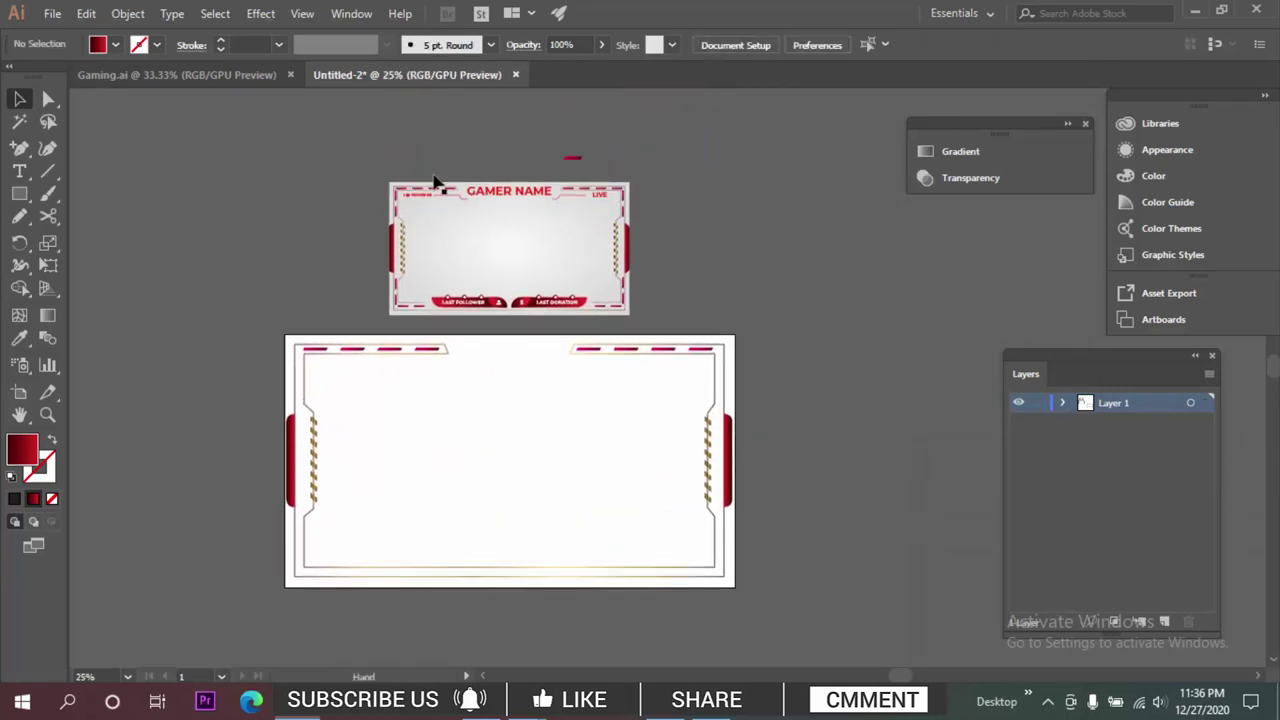
left_click(396, 262)
left_click_drag(732, 277, 780, 263)
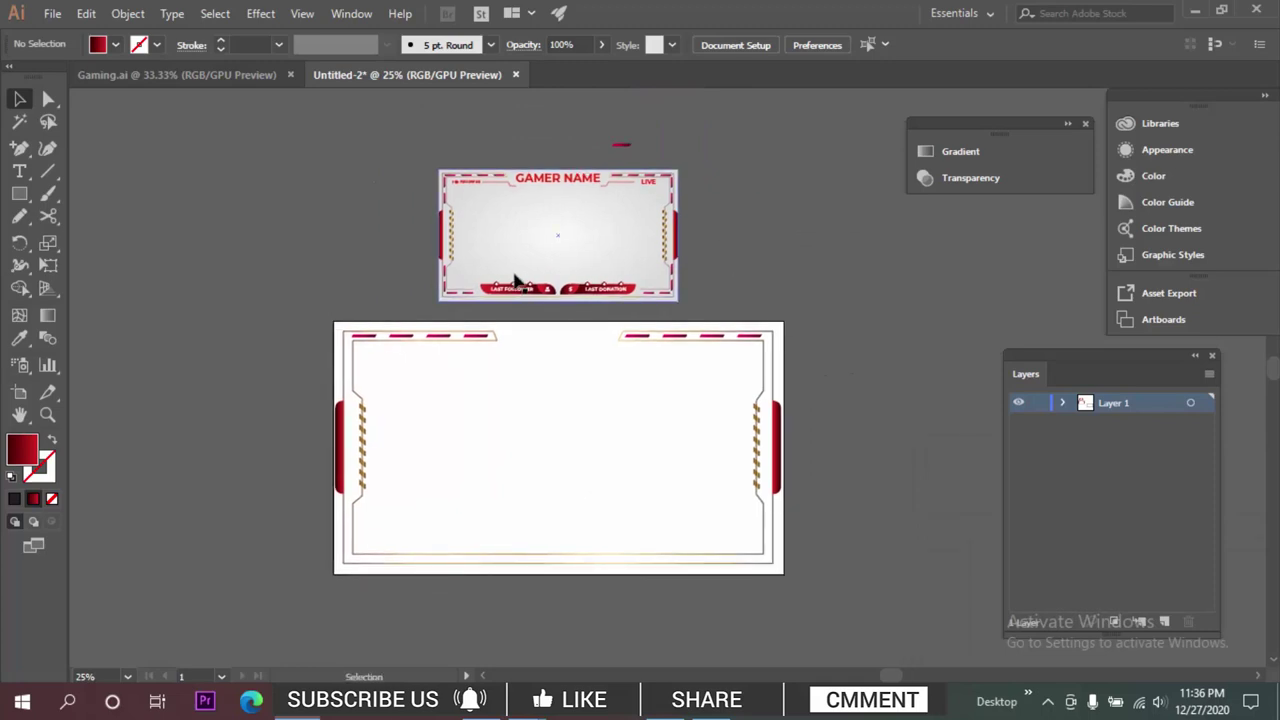
scroll(468, 219, "up", 3)
left_click_drag(465, 216, 541, 359)
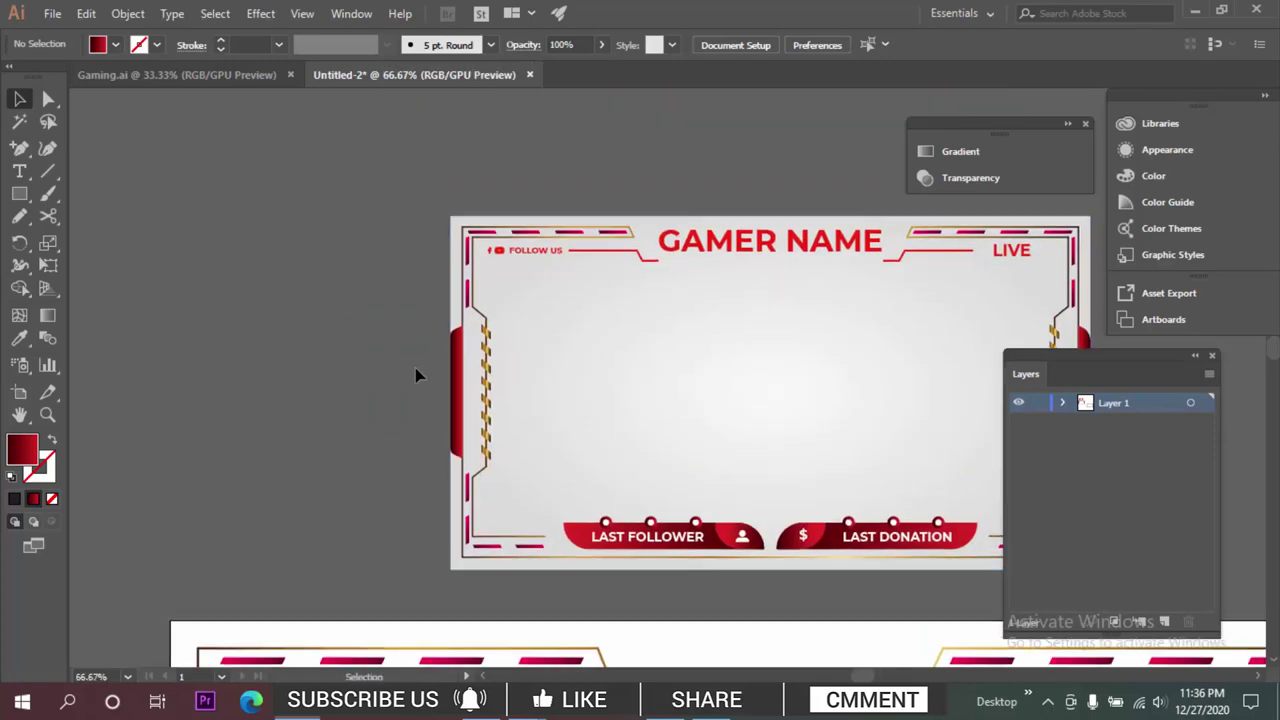
left_click(467, 261)
left_click_drag(476, 267, 400, 531)
left_click_drag(403, 547, 528, 211)
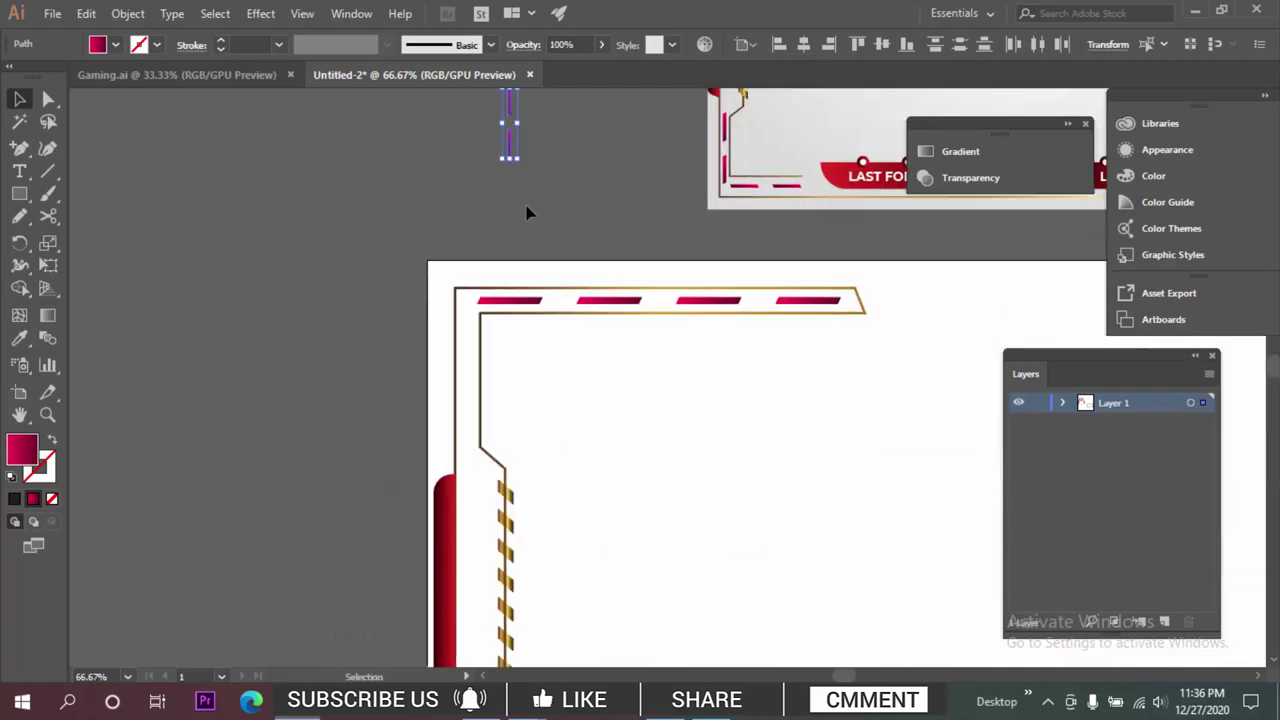
key("ctrl+g")
left_click(539, 216)
Place the vertical dash pair between the frame's upper-left side lines and enlarge it to fill the stretch above the notch.
left_click_drag(509, 146, 468, 356)
left_click_drag(606, 449, 637, 346)
scroll(637, 346, "up", 2)
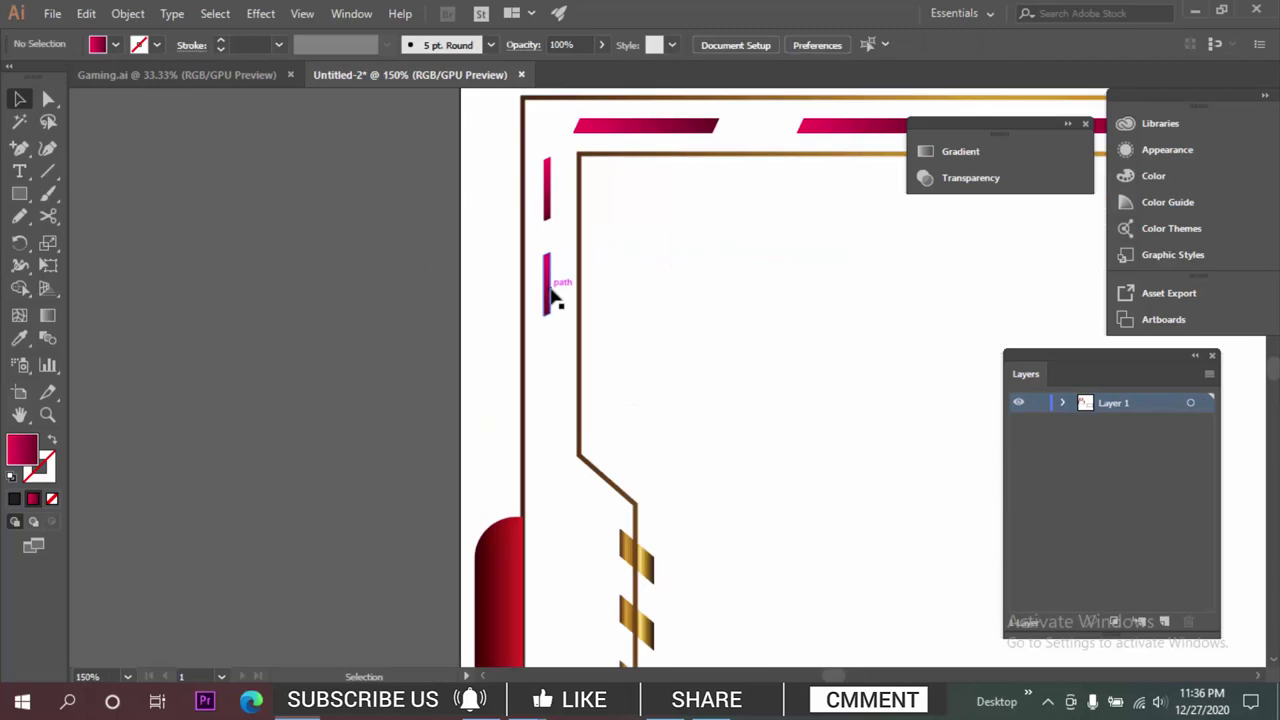
left_click(549, 298)
left_click_drag(548, 318, 543, 445)
left_click(671, 377)
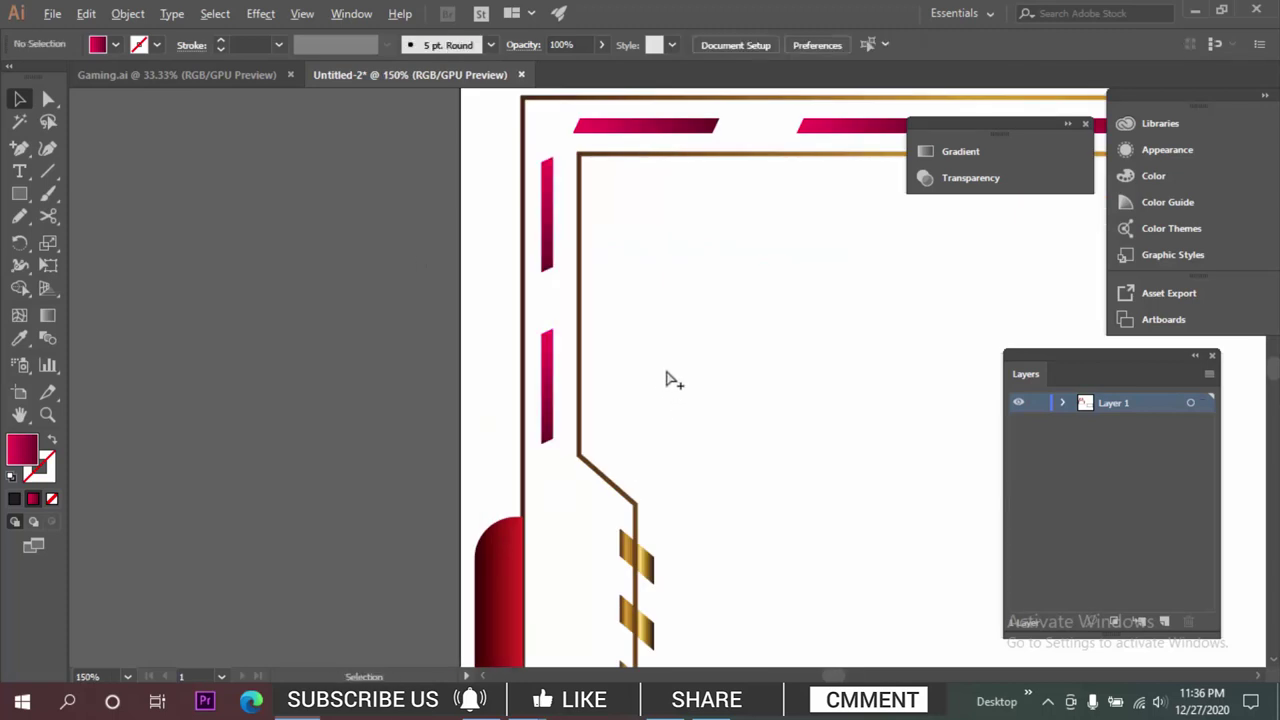
Duplicate the vertical dash pair down between the frame's left side lines below the notch.
scroll(671, 377, "down", 2)
left_click_drag(671, 377, 589, 505)
scroll(611, 195, "down", 1)
left_click_drag(749, 423, 670, 443)
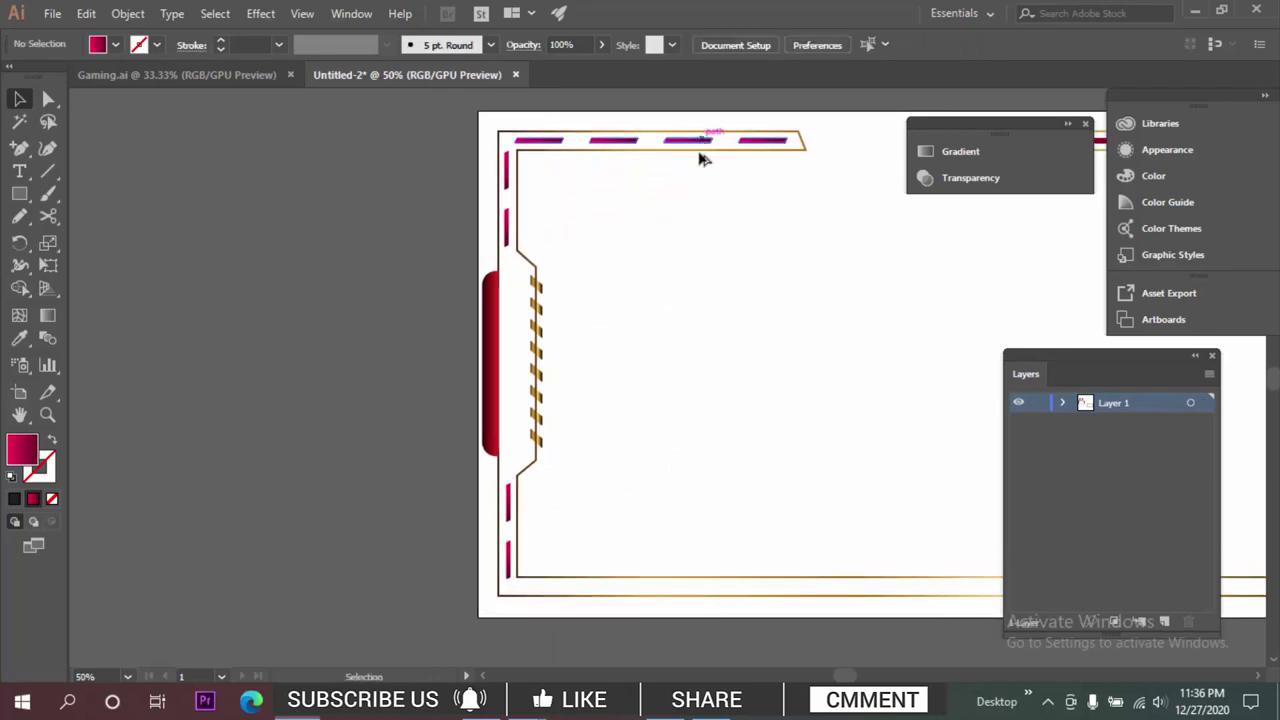
left_click_drag(702, 141, 732, 586)
key("ctrl+z")
left_click_drag(576, 413, 546, 437)
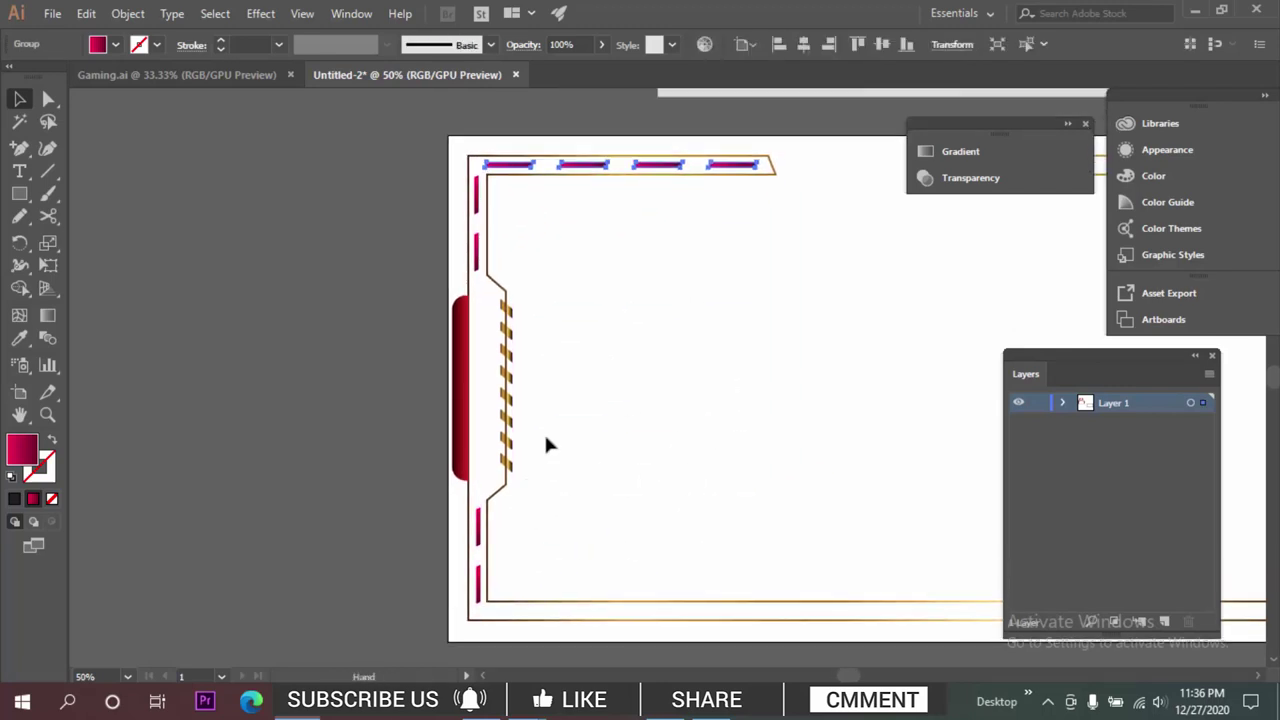
Add a horizontal copy of the two-dash group between the frame's bottom lines beside the lower-left corner.
scroll(720, 416, "down", 2)
left_click_drag(720, 416, 566, 553)
scroll(565, 389, "up", 3)
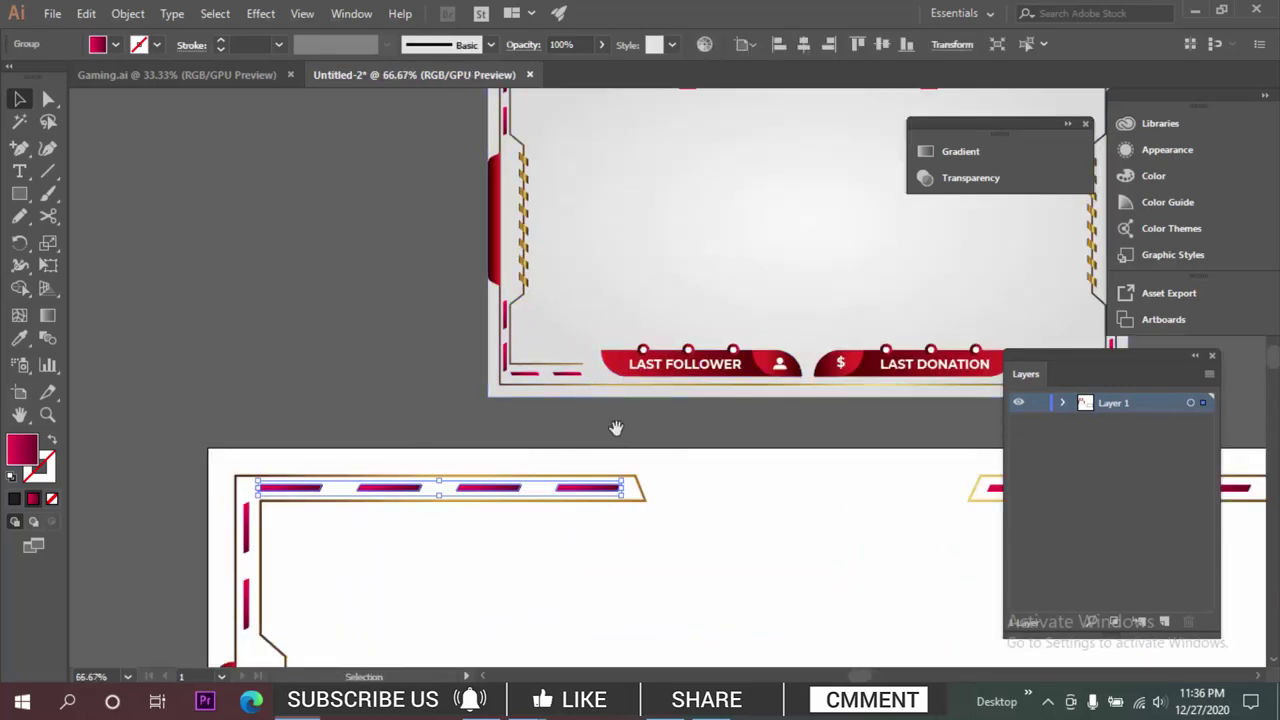
left_click_drag(616, 428, 596, 273)
left_click_drag(451, 591, 694, 244)
scroll(600, 350, "down", 1)
scroll(536, 445, "up", 1)
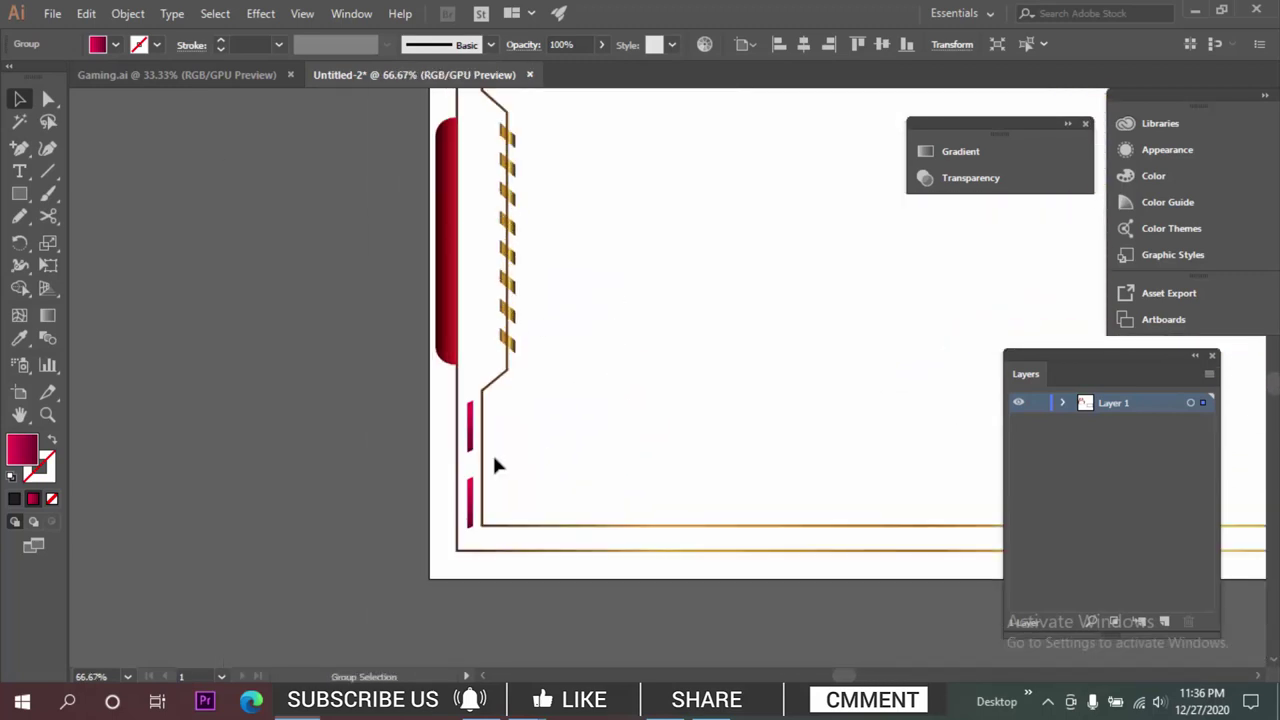
left_click(571, 377)
scroll(540, 355, "down", 2)
left_click_drag(497, 318, 680, 403)
left_click(738, 350)
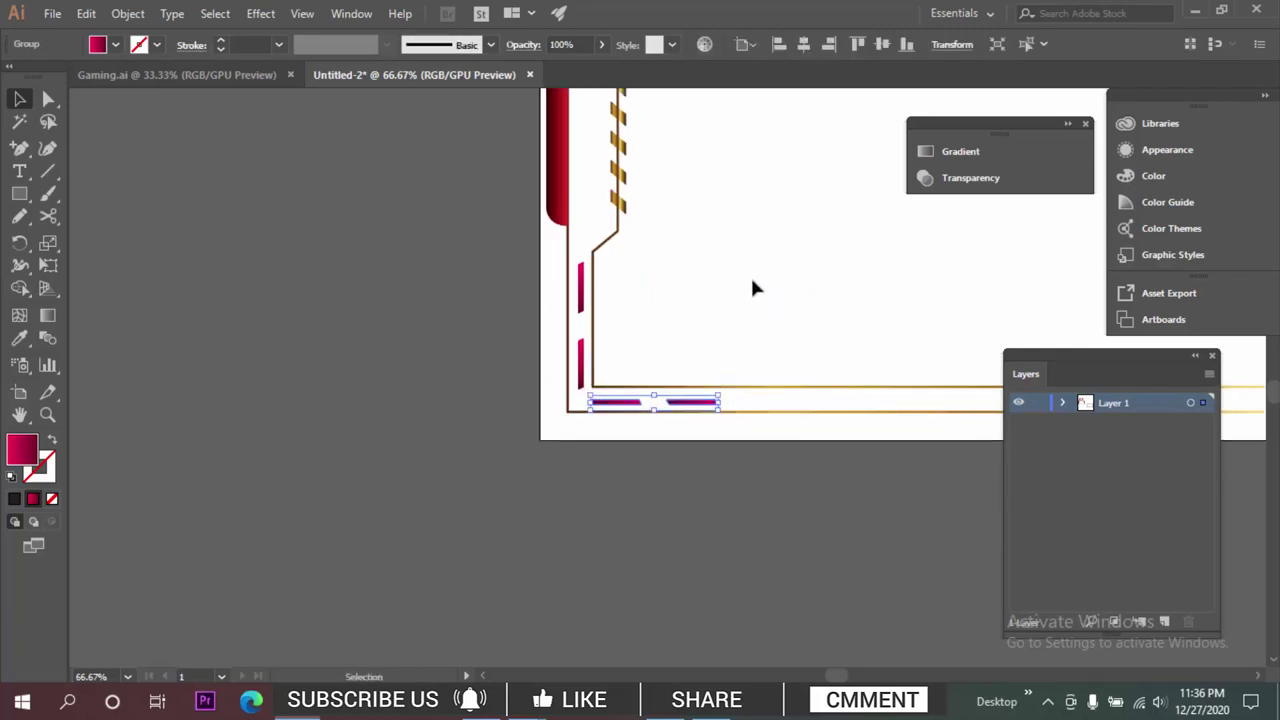
left_click(753, 282)
Duplicate both lower-left dash groups together toward the lower-right corner and reflect the copies about the vertical axis.
scroll(752, 286, "down", 2)
left_click_drag(791, 286, 390, 390)
scroll(300, 375, "up", 2)
left_click(258, 355)
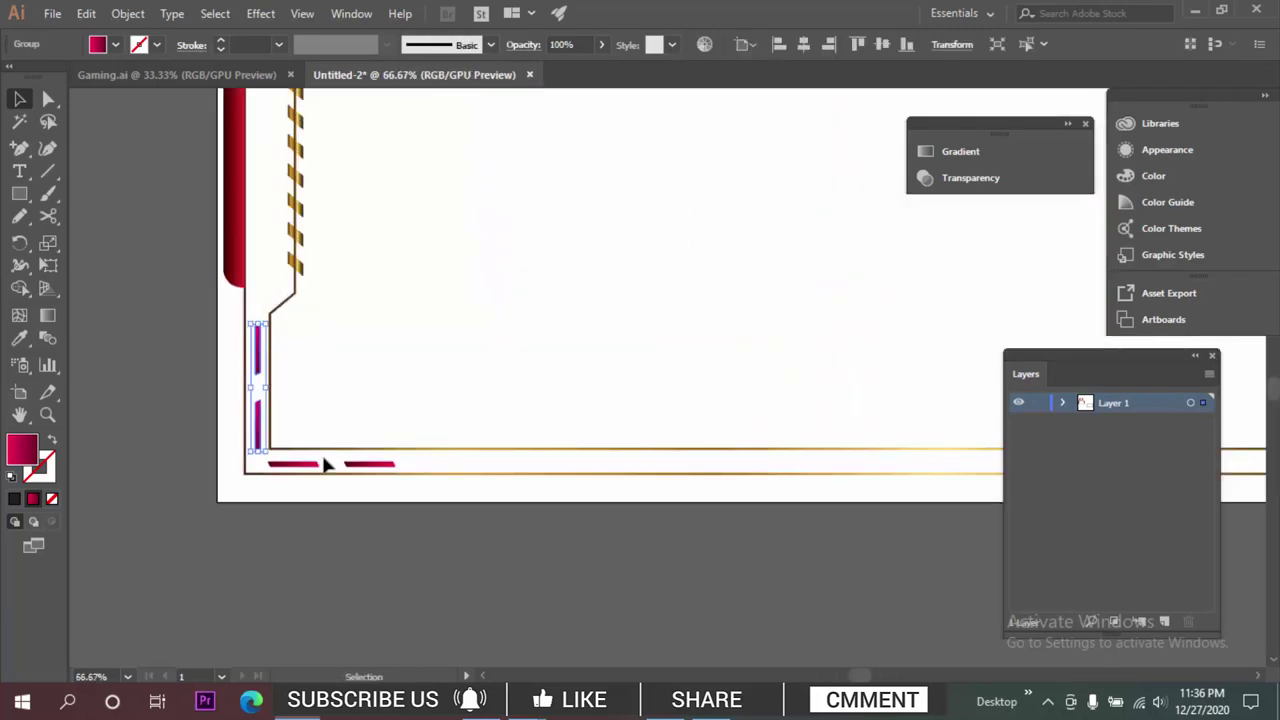
left_click(312, 466, "shift")
scroll(535, 349, "down", 3)
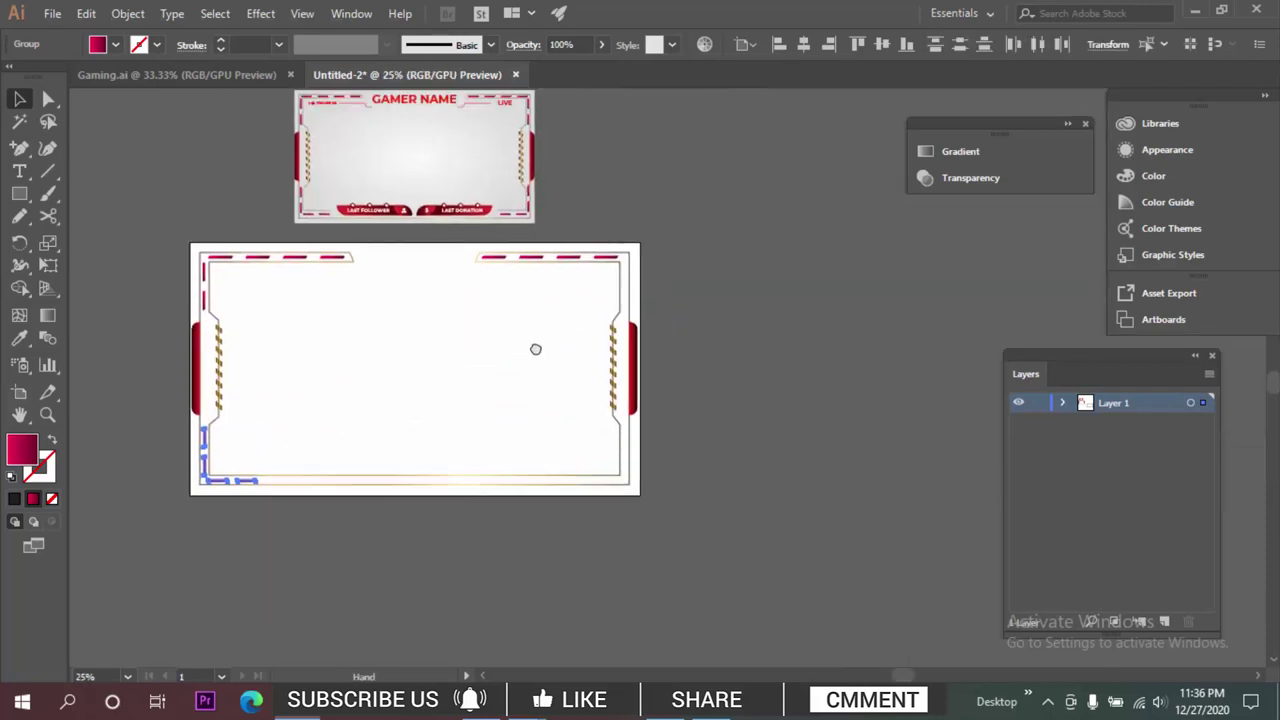
left_click_drag(225, 453, 560, 452)
right_click(560, 452)
mouse_move(697, 329)
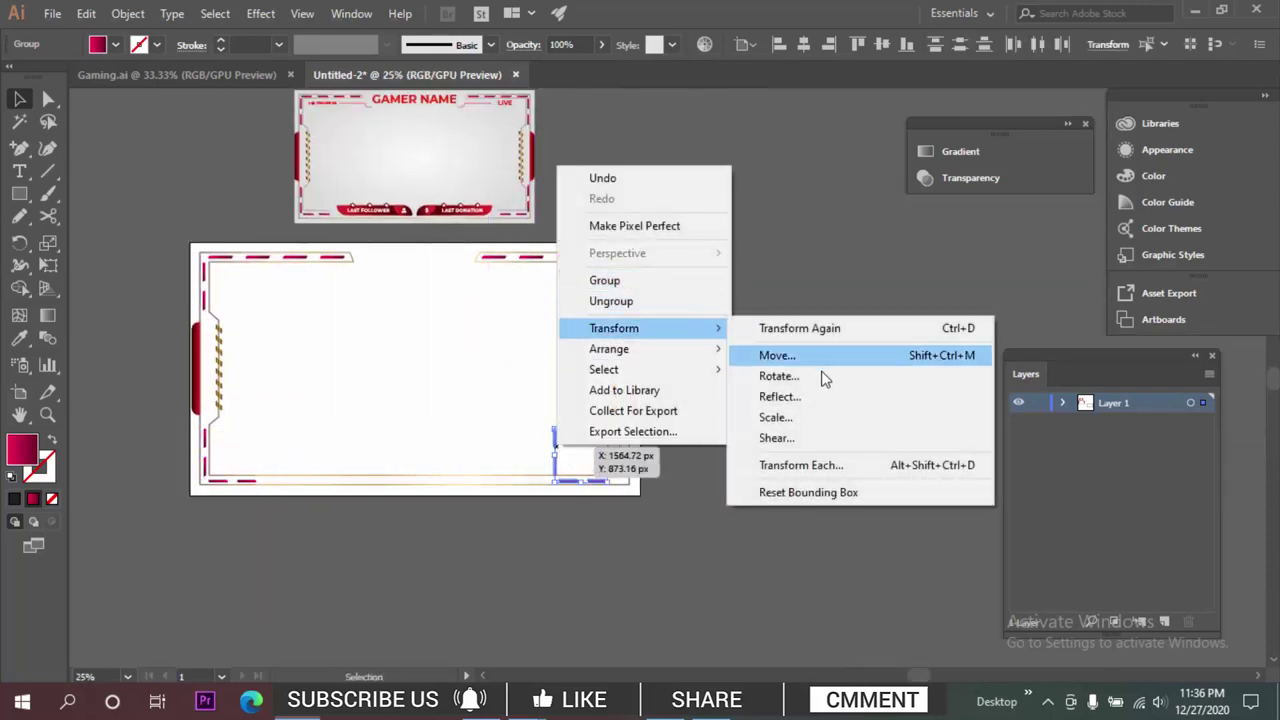
left_click(779, 397)
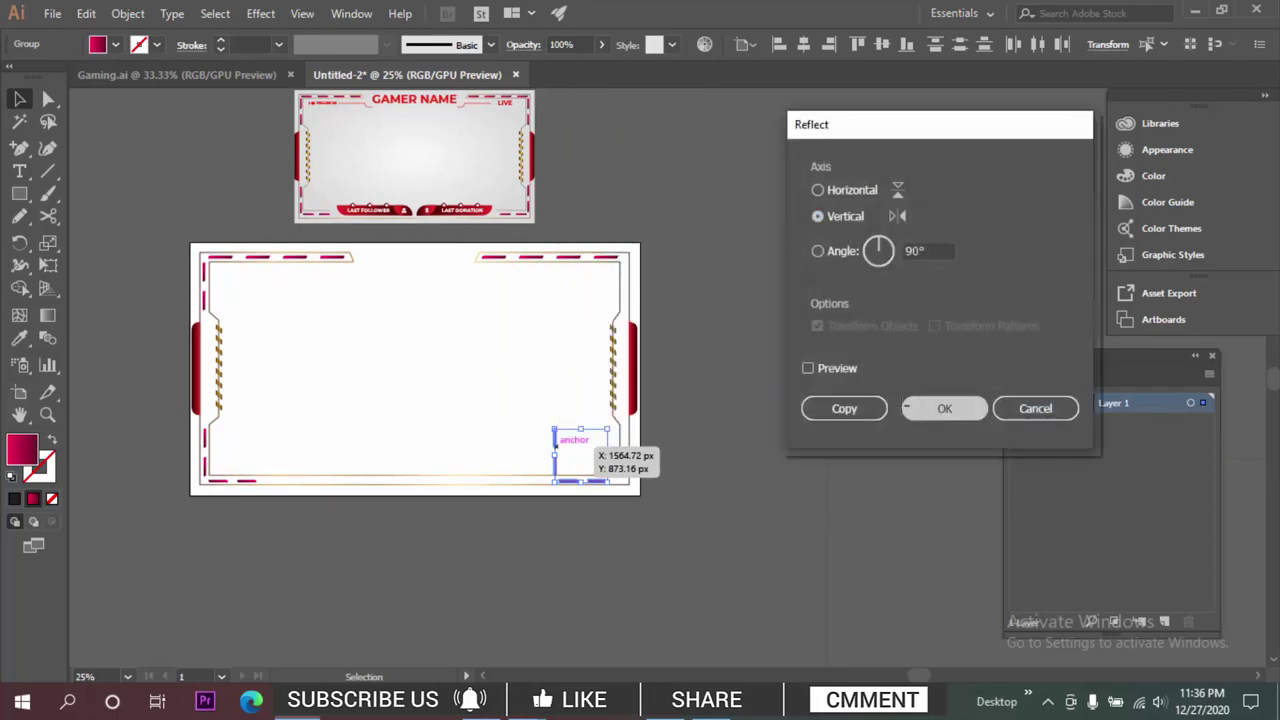
left_click(930, 408)
Align the mirrored dash groups between the frame's double lines at the lower-right corner.
scroll(626, 494, "up", 3)
left_click_drag(626, 494, 411, 438)
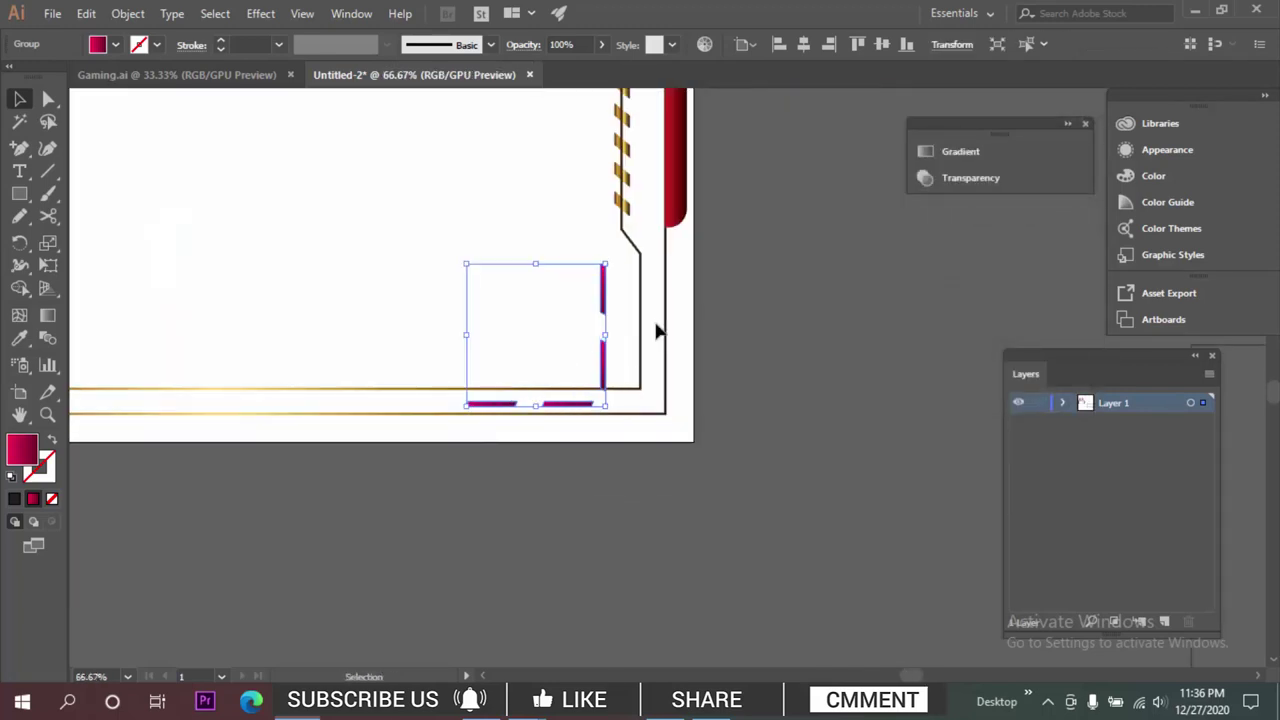
scroll(657, 330, "right", 1)
scroll(600, 330, "up", 1)
left_click_drag(544, 323, 597, 322)
scroll(630, 385, "up", 2)
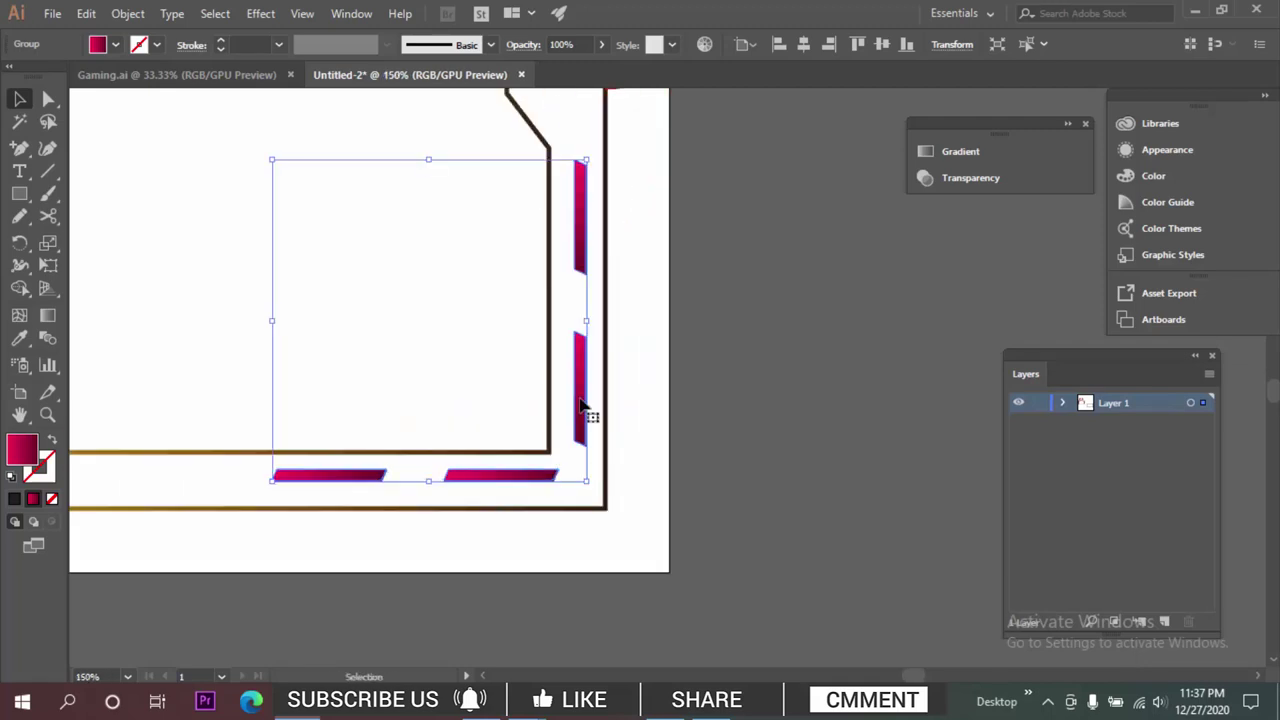
left_click_drag(577, 405, 577, 411)
left_click(710, 382)
scroll(694, 360, "down", 5)
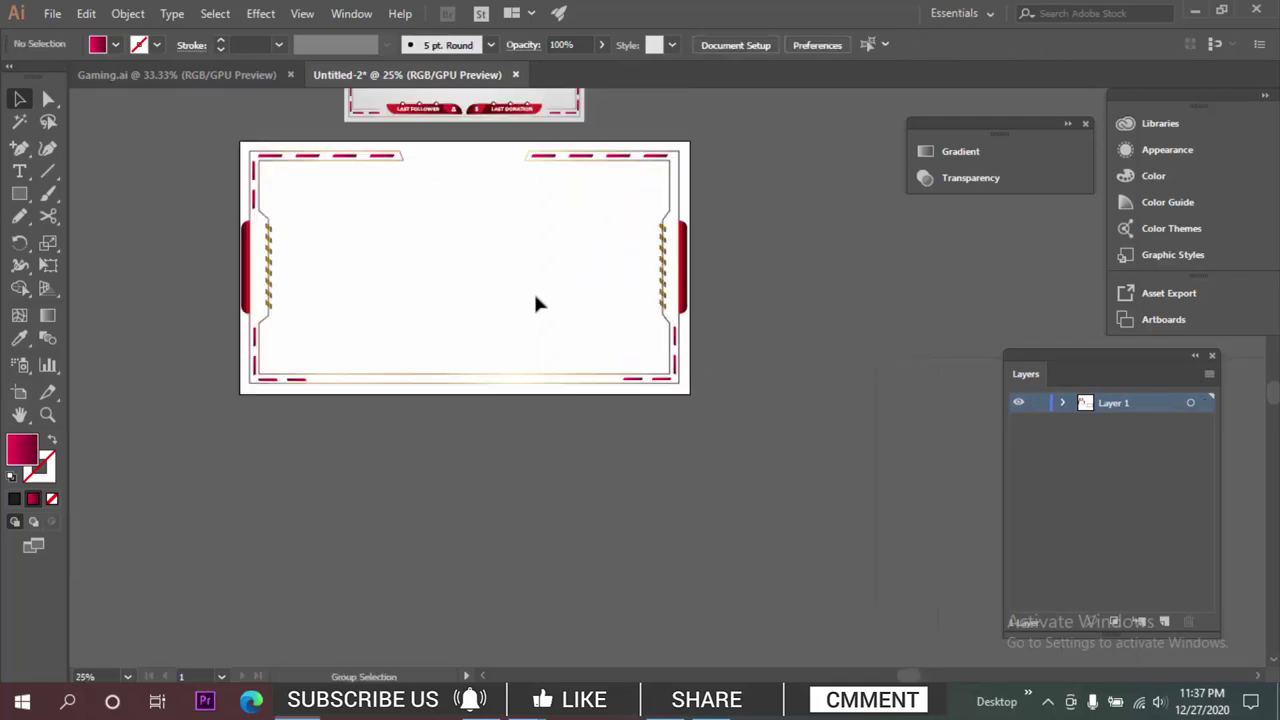
left_click_drag(566, 212, 615, 278)
left_click_drag(483, 451, 539, 492)
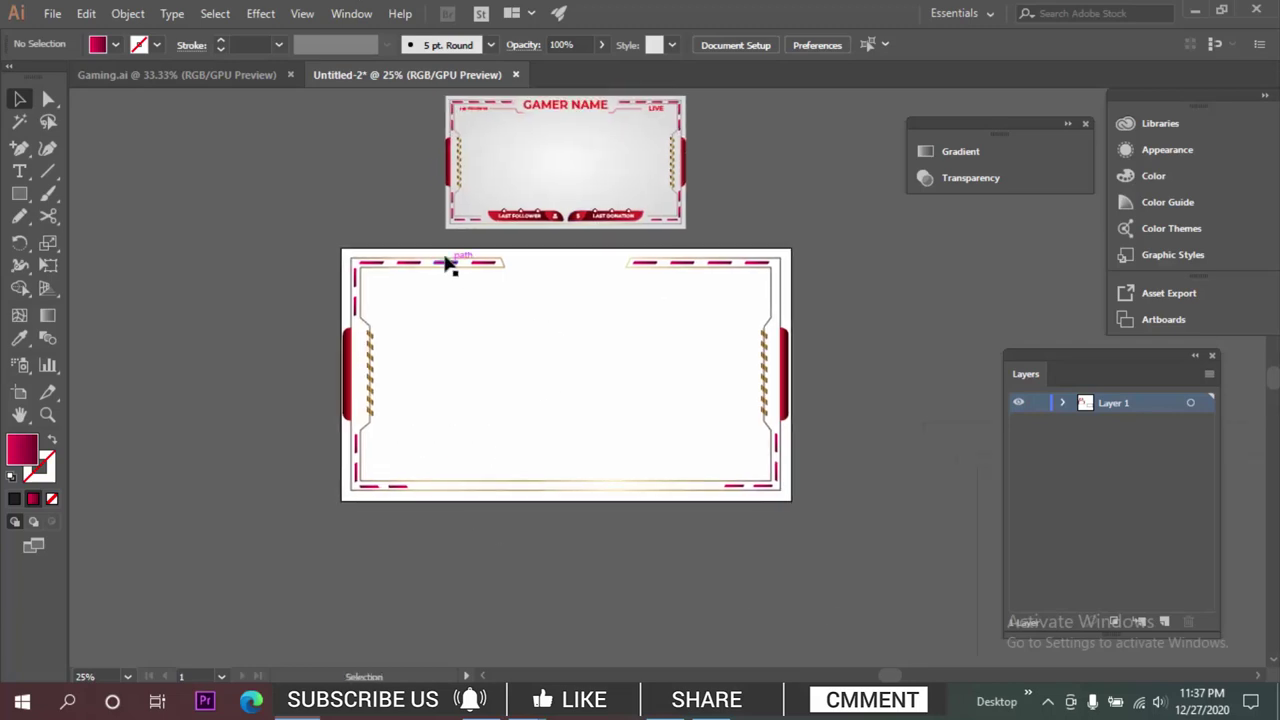
Compare the reference overlay's lower-left corner and bottom banners with the frame's bottom lines on the artboard.
scroll(464, 236, "up", 4)
left_click_drag(506, 186, 571, 196)
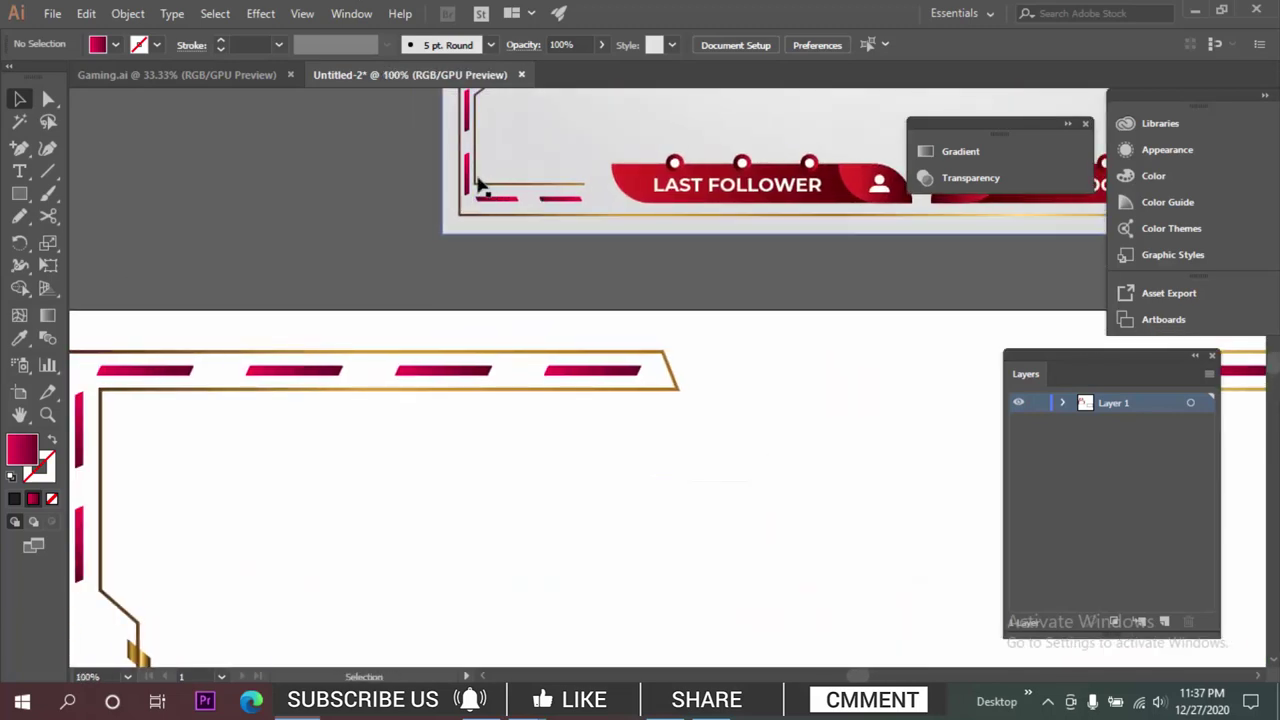
left_click_drag(377, 455, 458, 331)
scroll(393, 526, "down", 3)
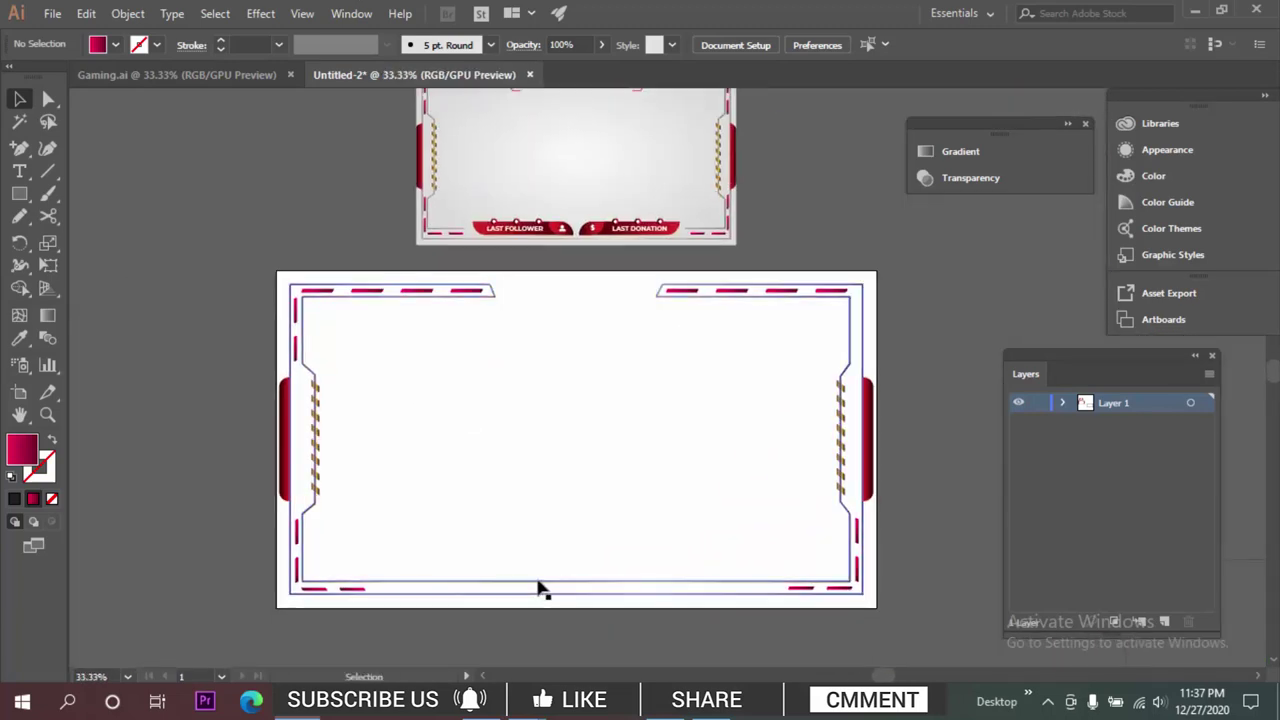
left_click_drag(462, 259, 469, 326)
scroll(469, 326, "up", 3)
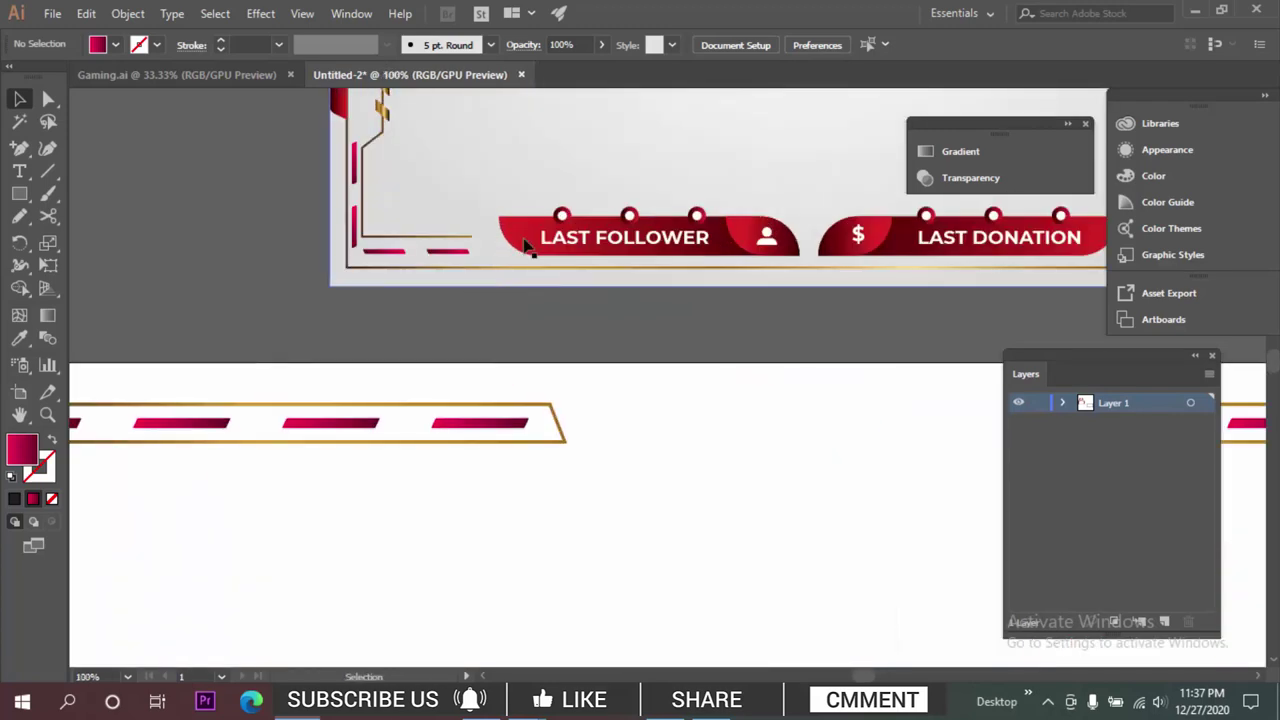
scroll(475, 398, "down", 3)
left_click_drag(491, 490, 534, 377)
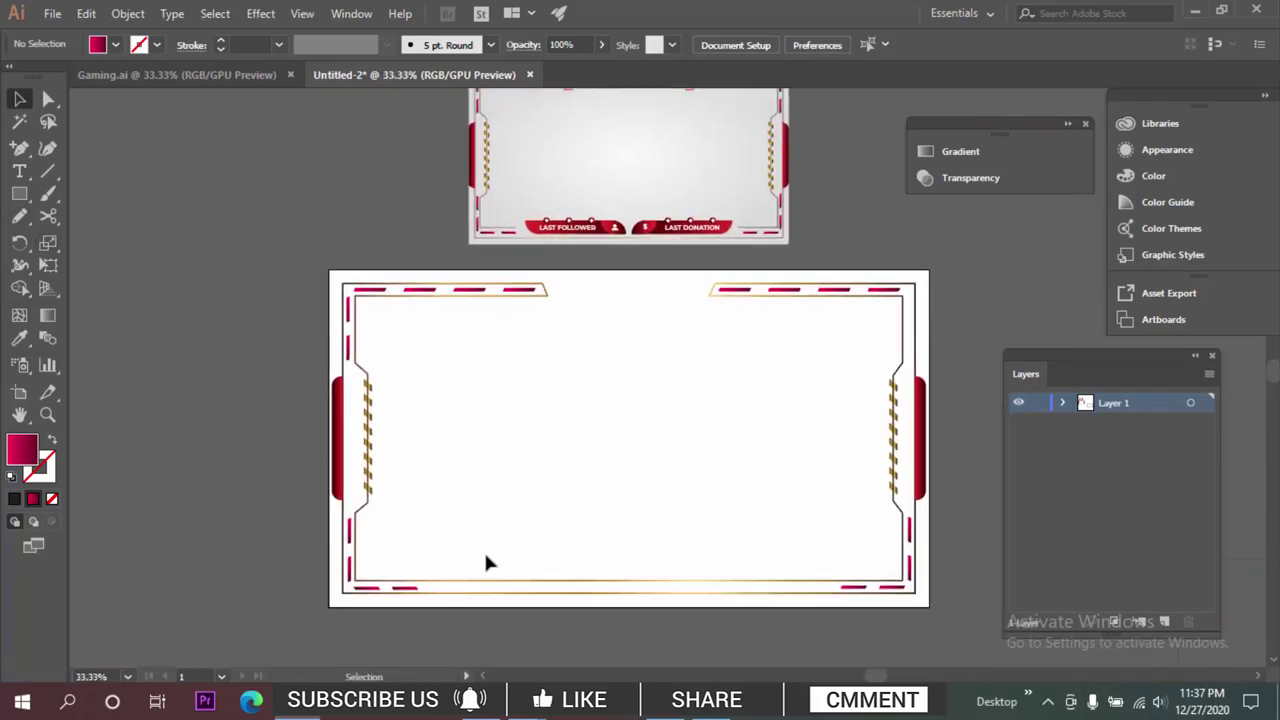
Cut the inner frame line with the Scissors tool just above its lower-left and lower-right corners.
left_click(552, 596)
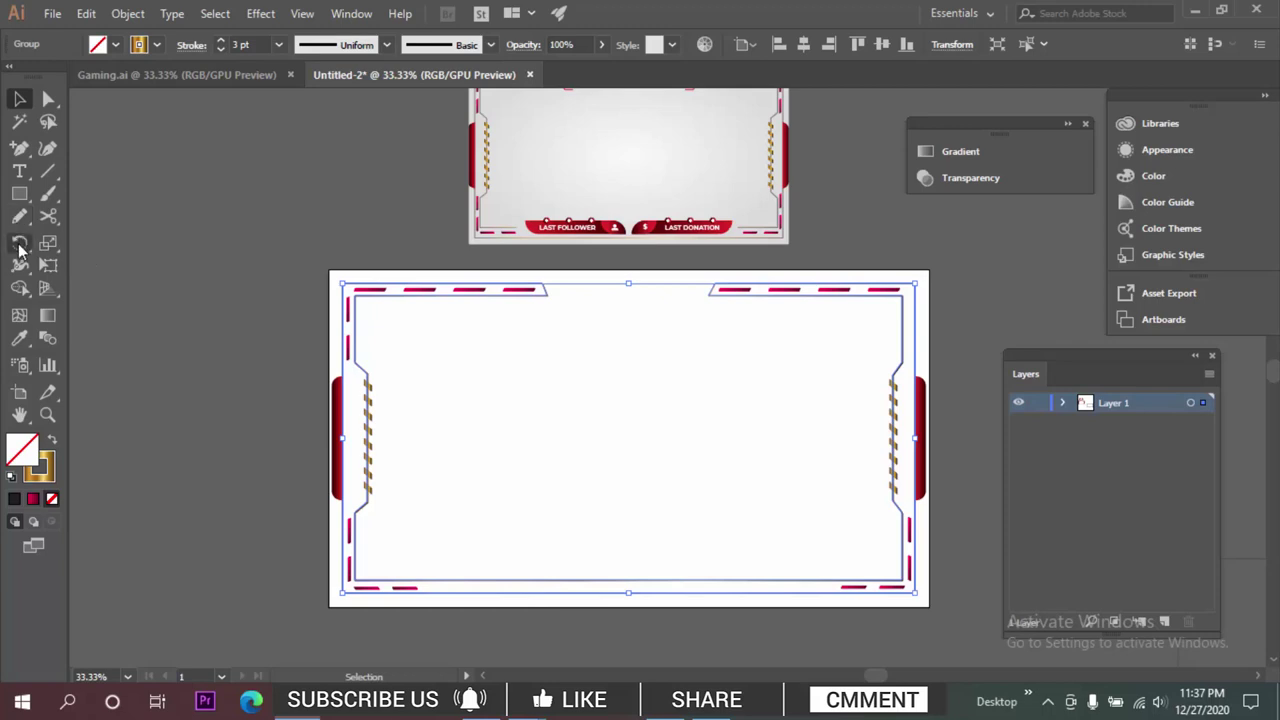
left_click(45, 218)
scroll(415, 427, "up", 4)
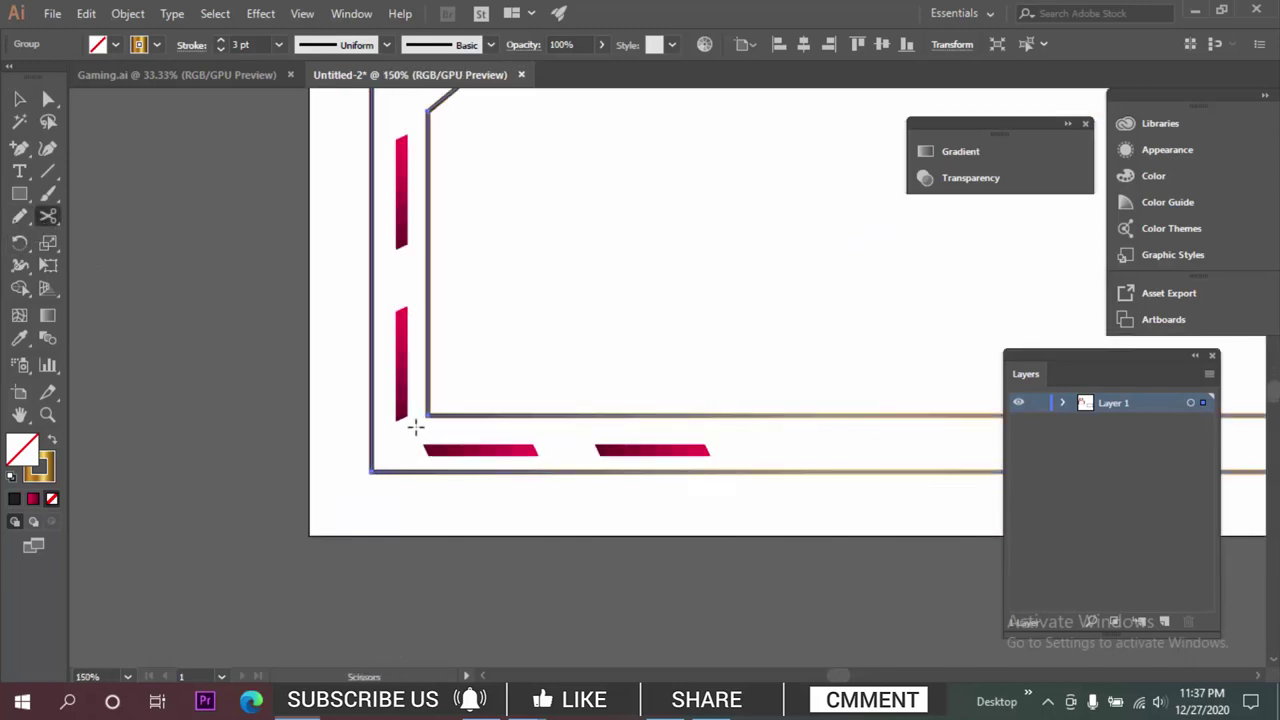
left_click(428, 378)
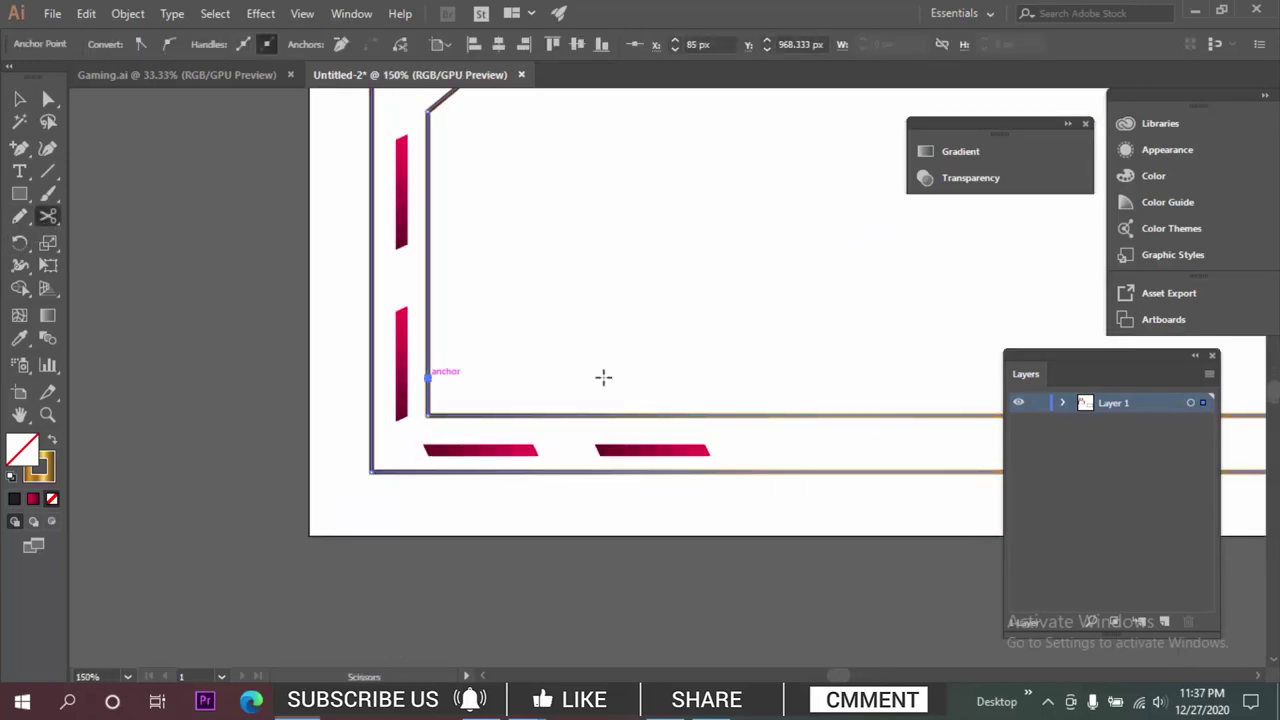
left_click_drag(603, 377, 130, 385)
left_click_drag(926, 364, 388, 365)
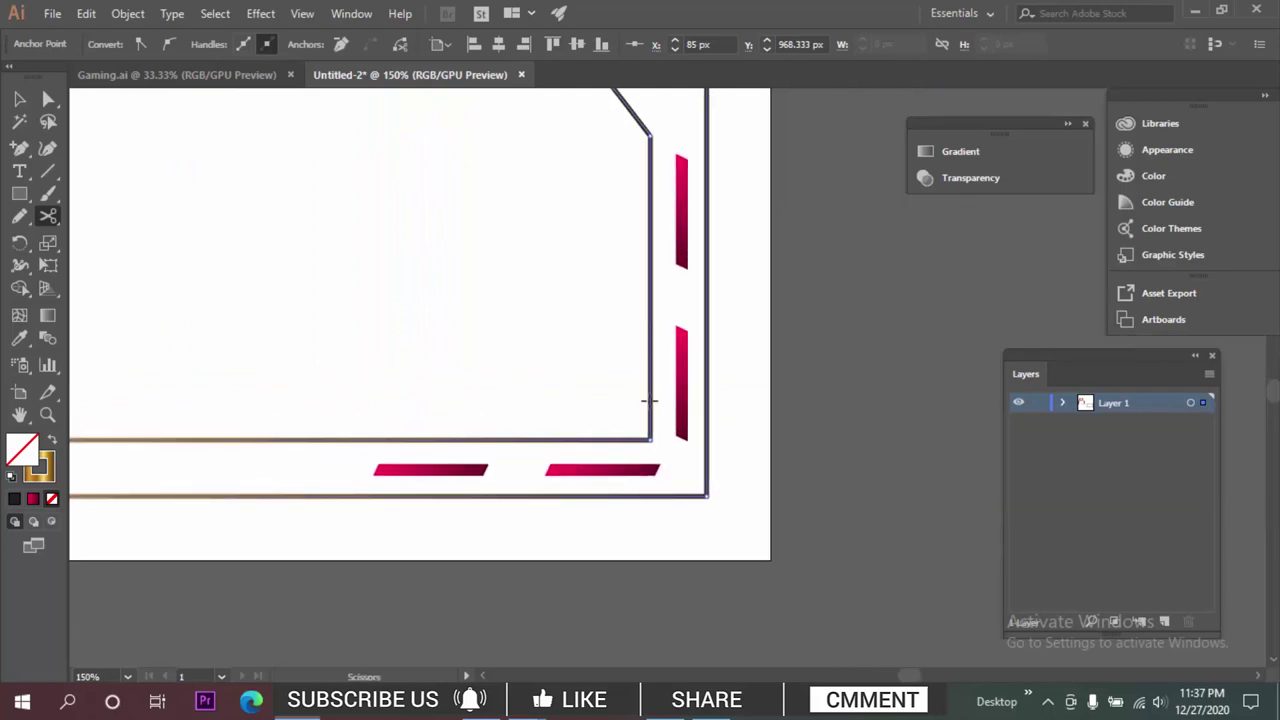
left_click(649, 401)
key("v")
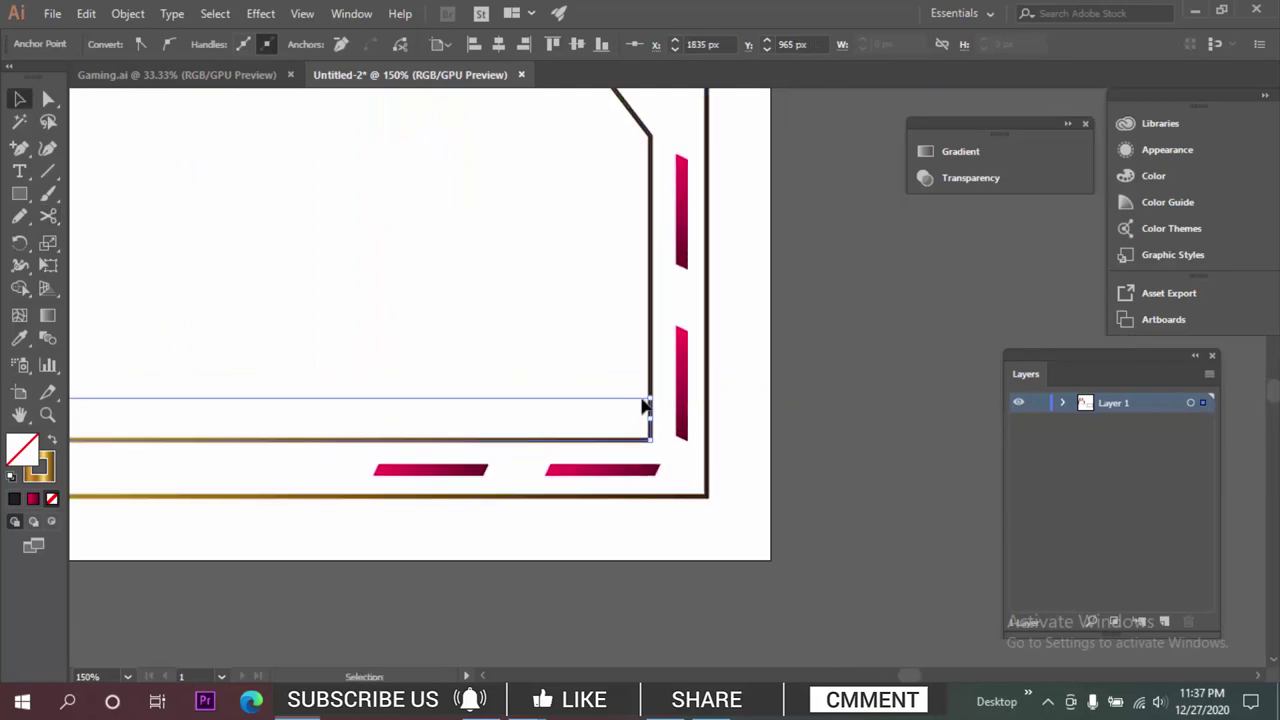
key("ctrl+z")
key("ctrl+z")
scroll(411, 345, "down", 4)
left_click_drag(428, 172, 763, 521)
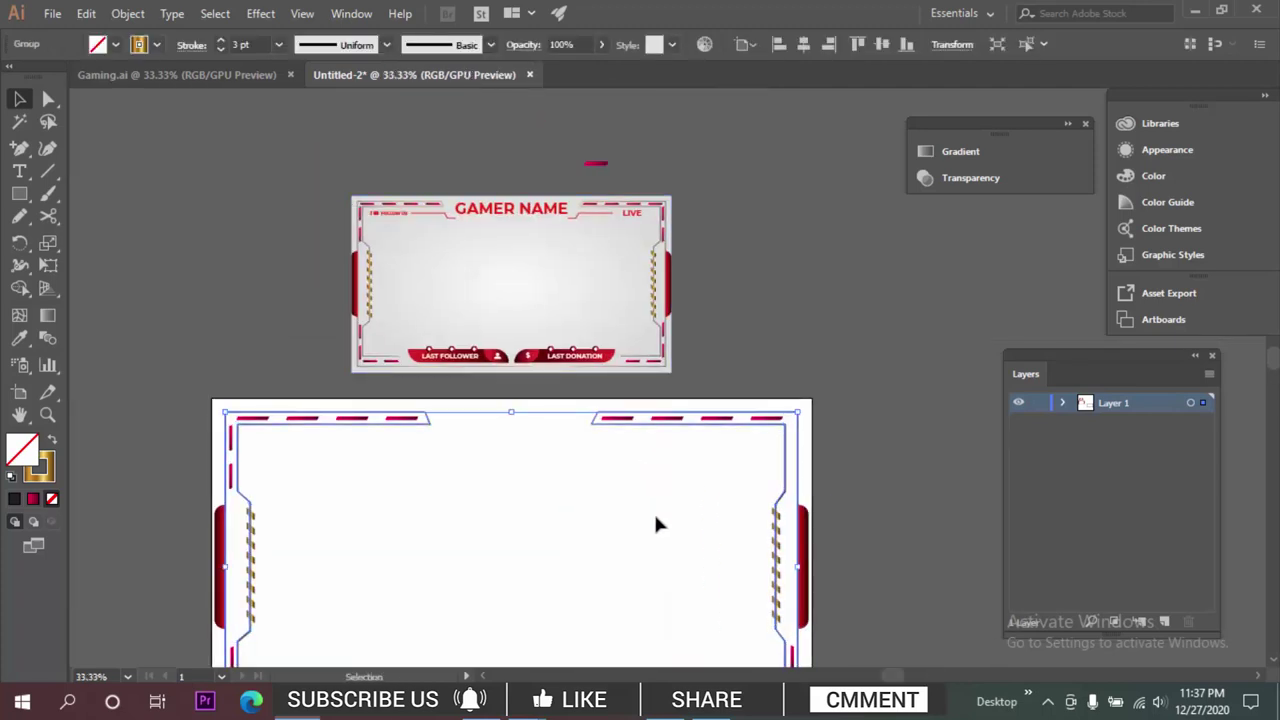
left_click_drag(656, 518, 650, 385)
scroll(746, 497, "up", 1)
left_click_drag(757, 575, 704, 452)
scroll(670, 456, "up", 1)
key("ctrl+shift+z")
key("ctrl+shift+z")
Ungroup the gold frame so the cut inner line is separate from the remaining outline.
left_click(670, 455)
left_click_drag(512, 490, 596, 464)
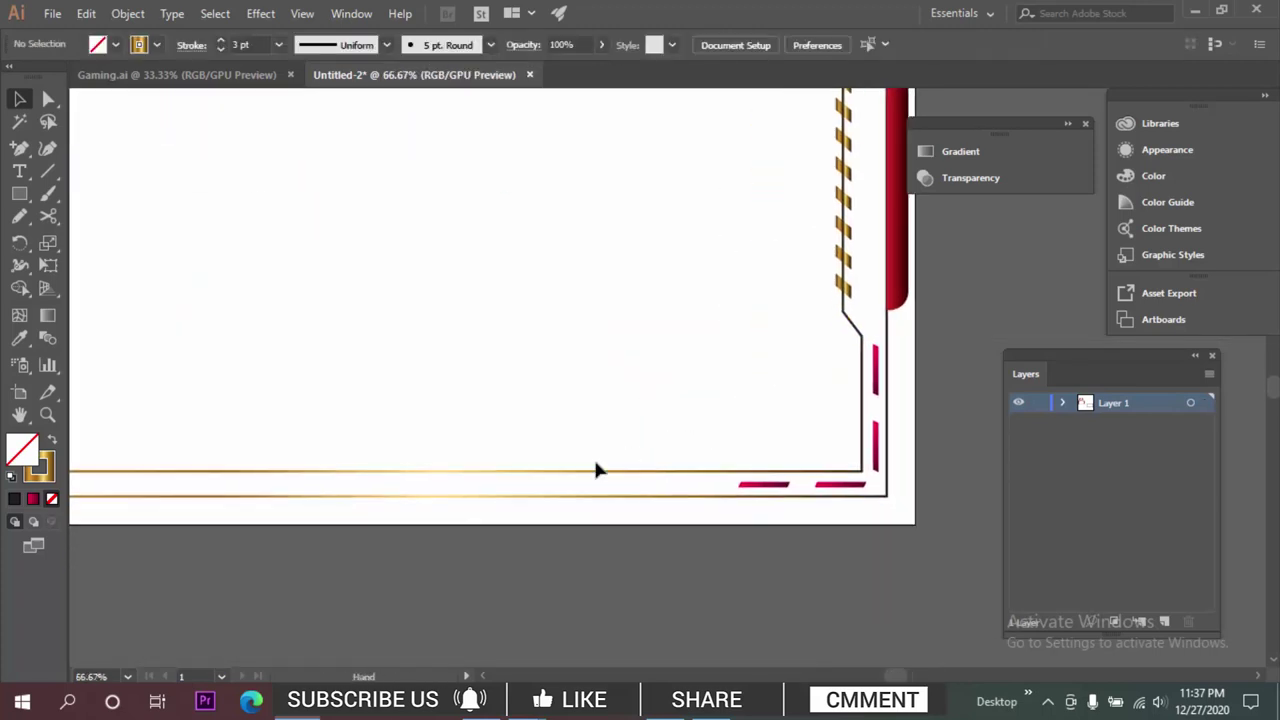
left_click_drag(517, 490, 522, 478)
right_click(524, 476)
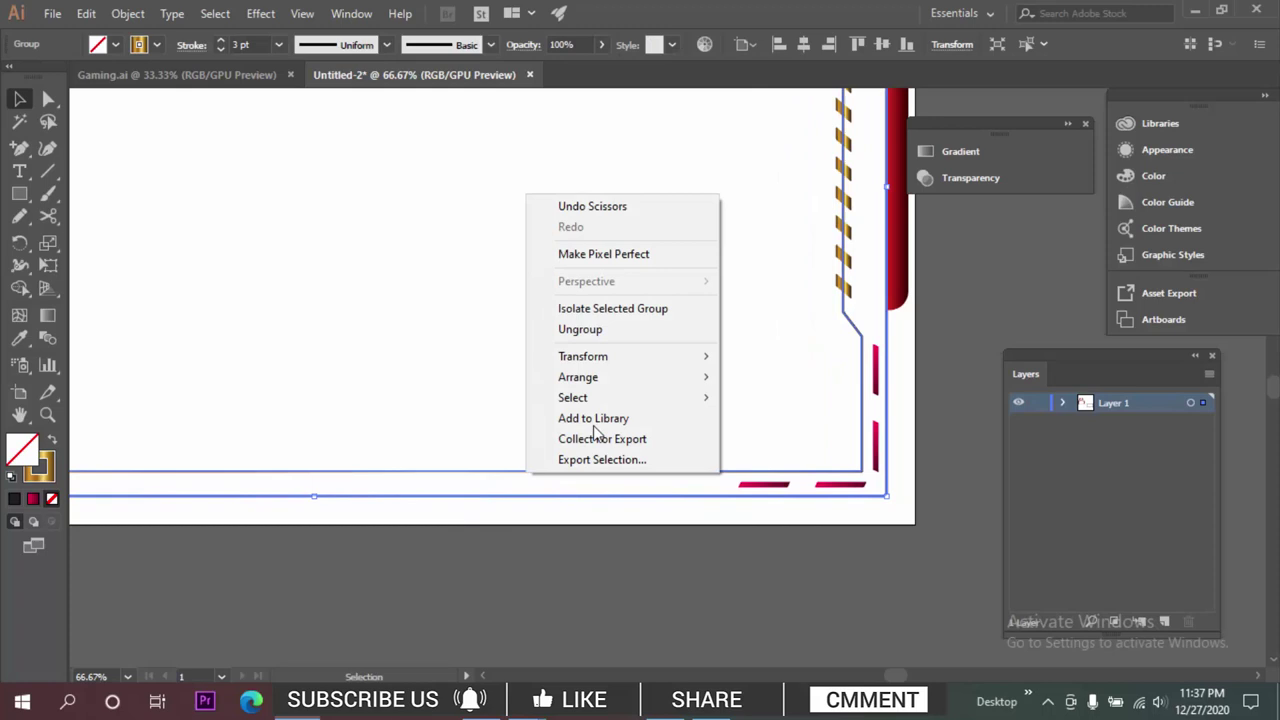
left_click(575, 335)
left_click_drag(583, 394, 617, 483)
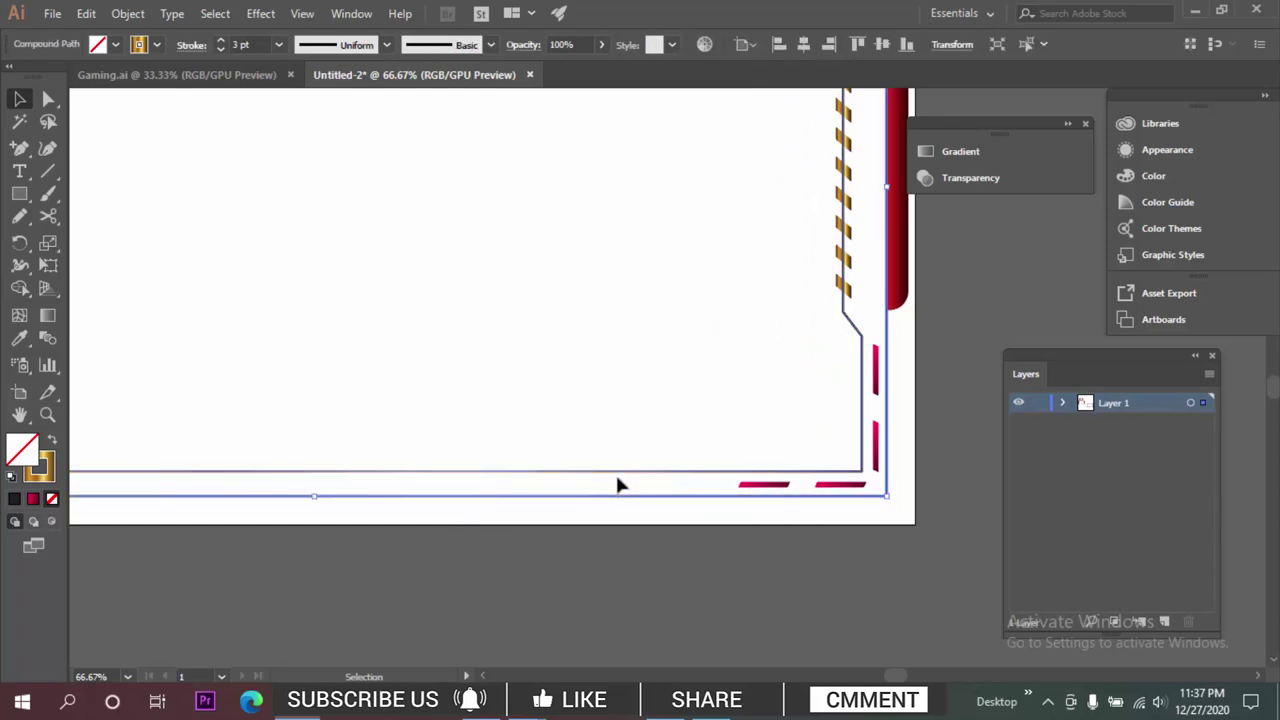
Delete the cut-off bottom segment of the inner frame line.
key("a")
left_click_drag(657, 437, 690, 483)
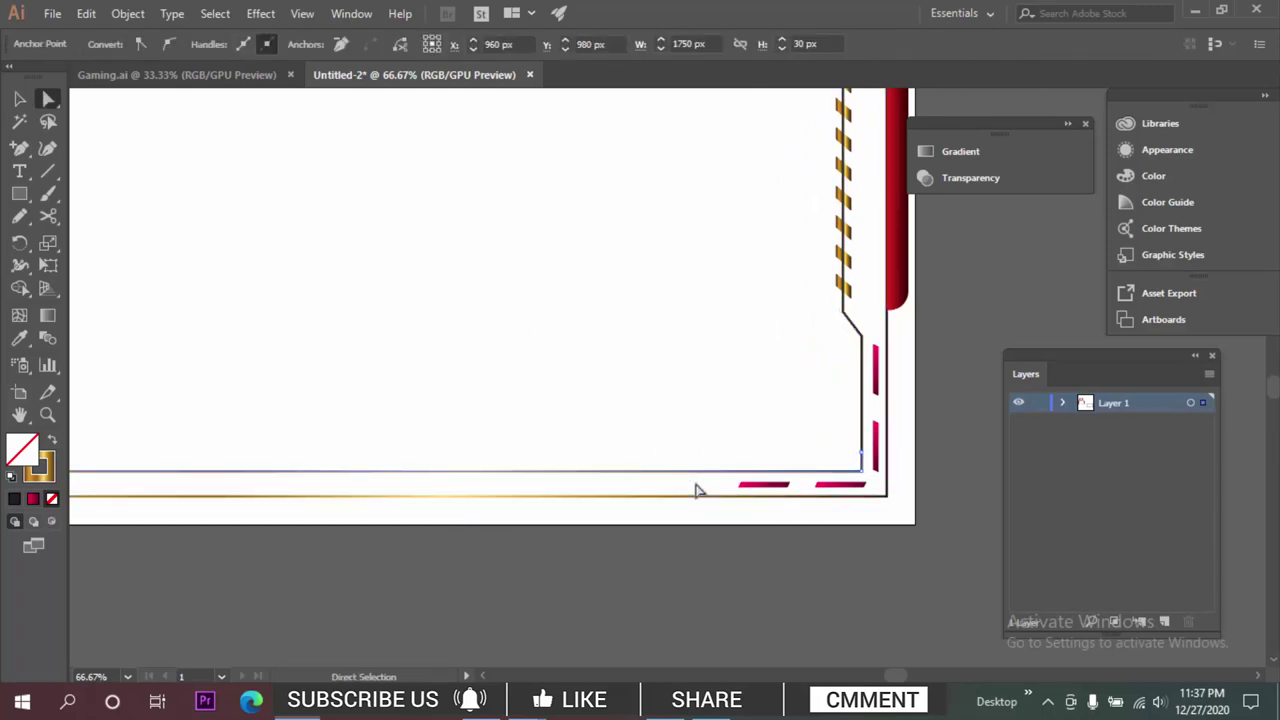
key("Delete")
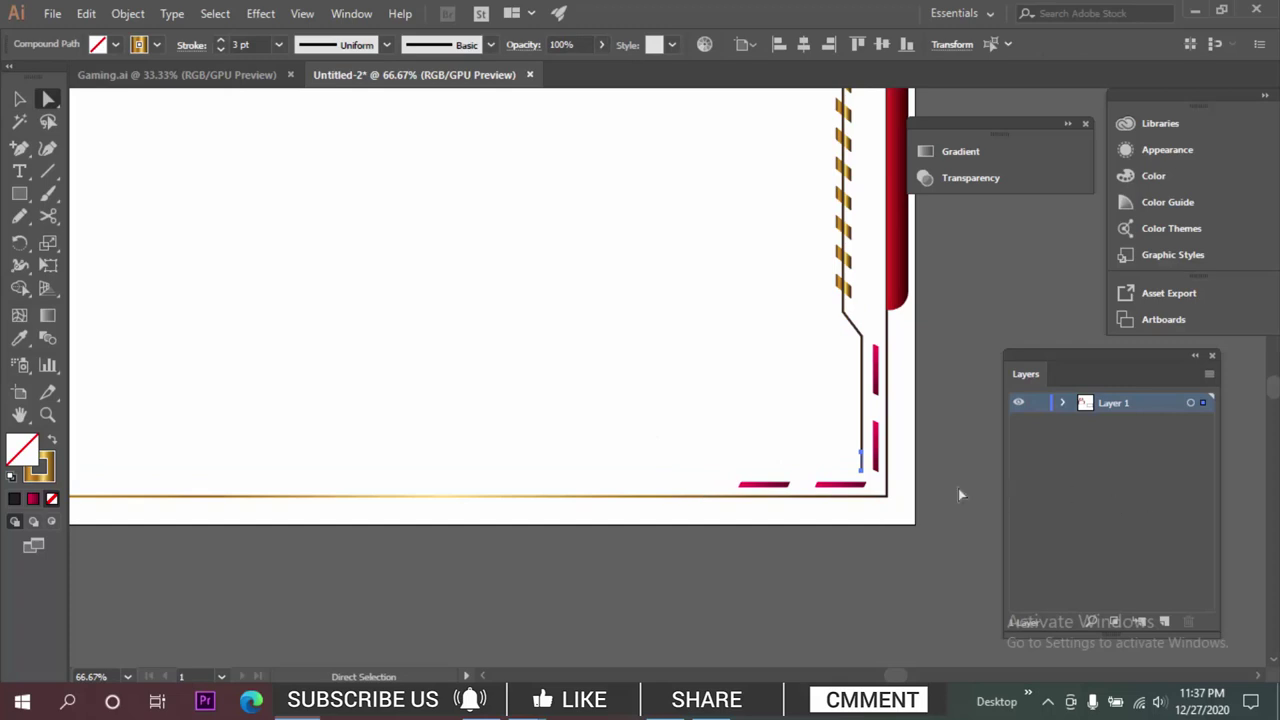
left_click(958, 488)
Extend the inner line's open lower-left end with a horizontal Pen segment about 200 px long, ending above the second bottom dash.
scroll(520, 378, "down", 4)
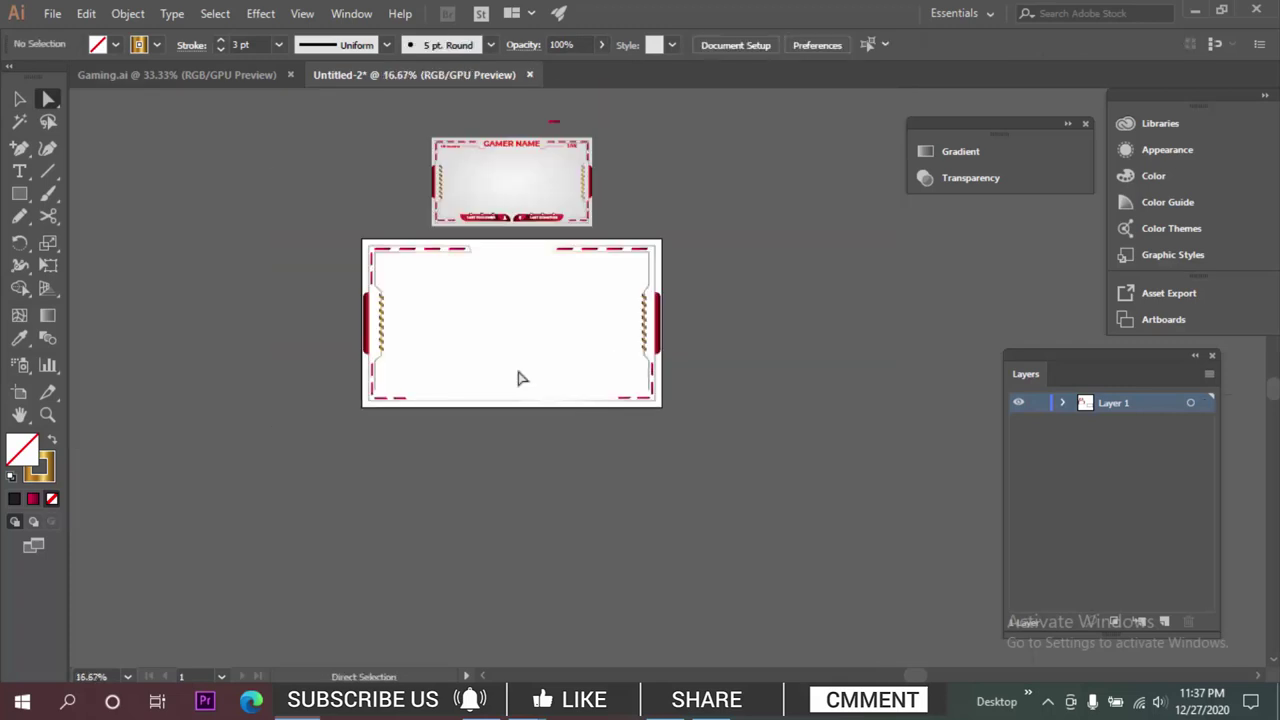
scroll(389, 406, "up", 3)
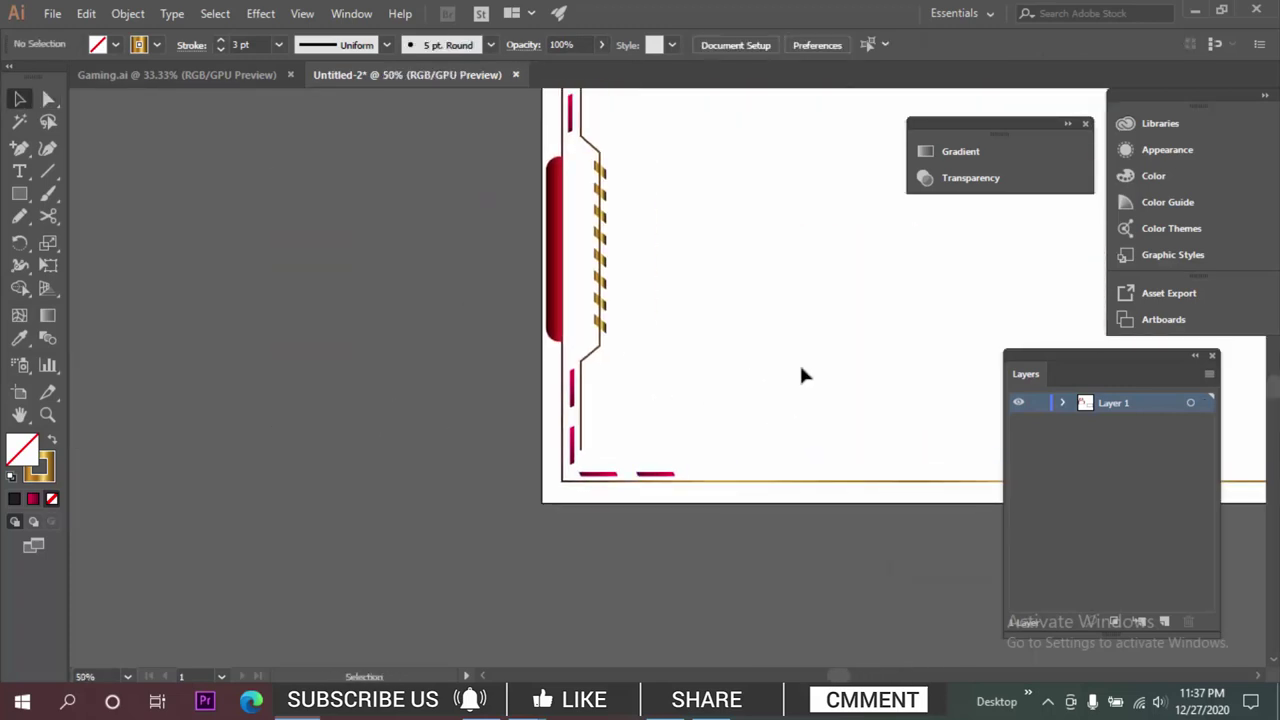
scroll(480, 449, "up", 2)
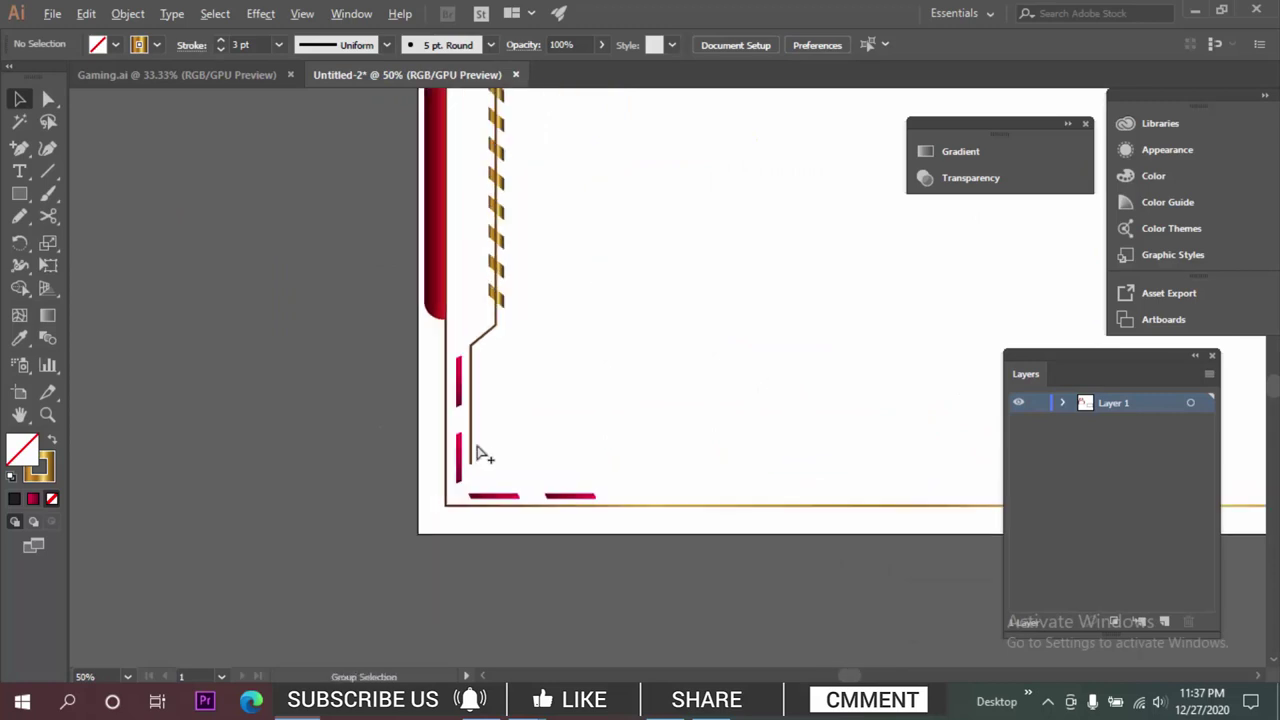
right_click(20, 150)
left_click(118, 151)
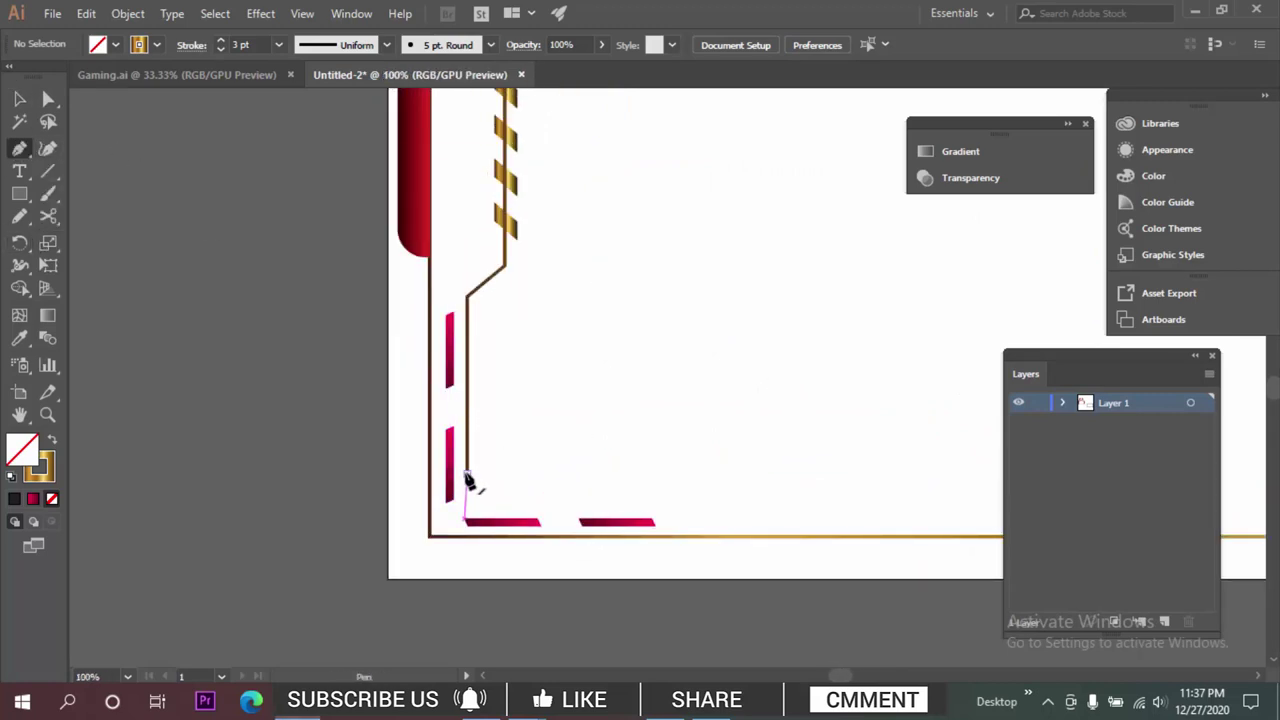
left_click(466, 474)
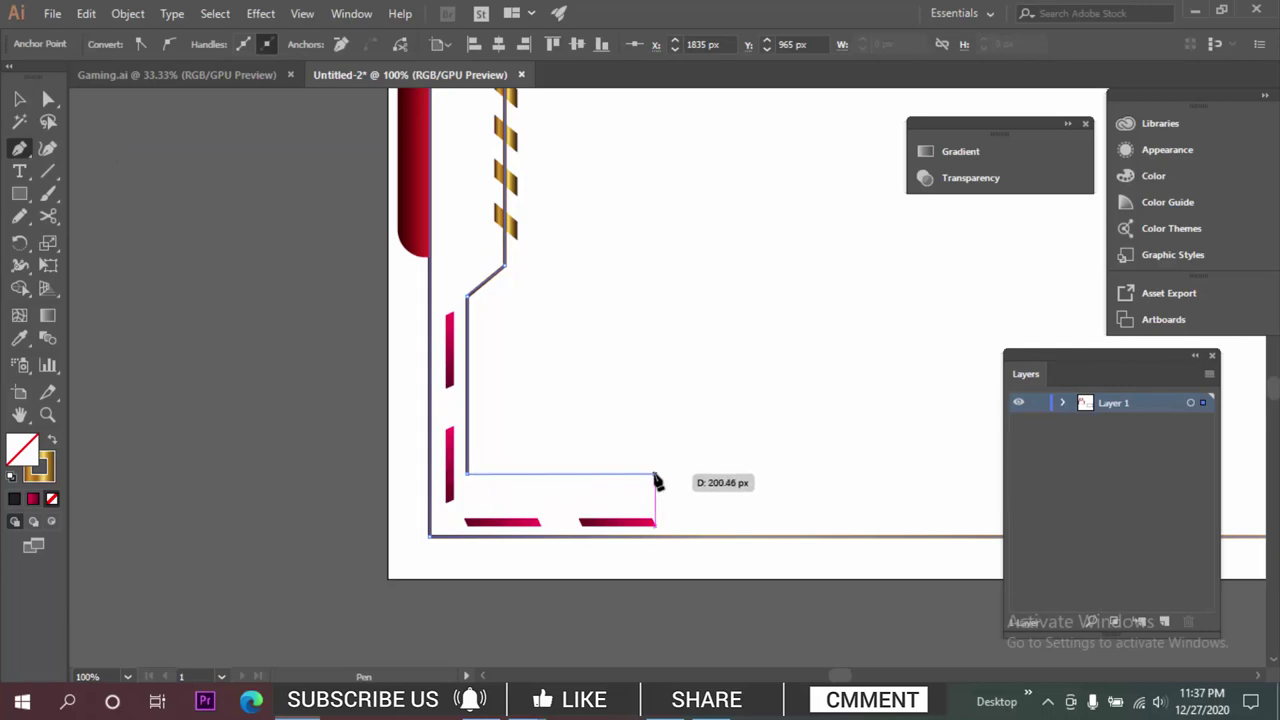
left_click(655, 474)
scroll(655, 474, "down", 3)
left_click_drag(732, 457, 358, 475)
key("v")
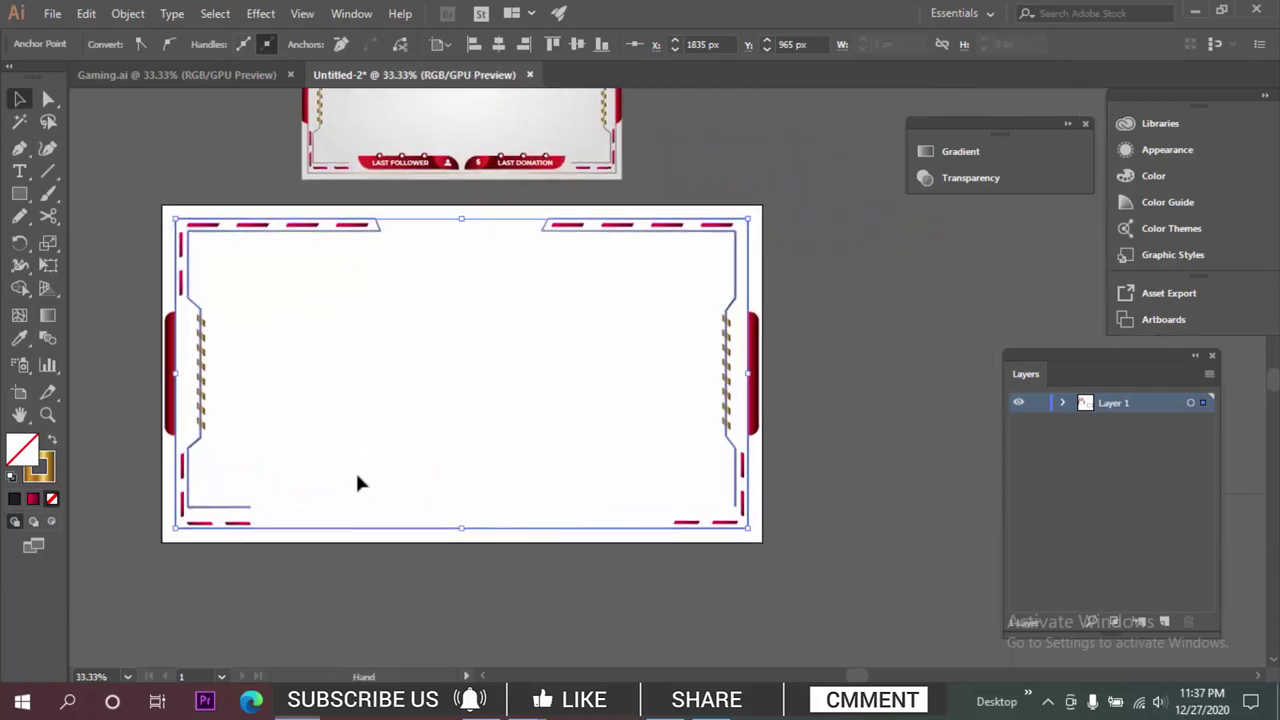
left_click(274, 482)
left_click(245, 508)
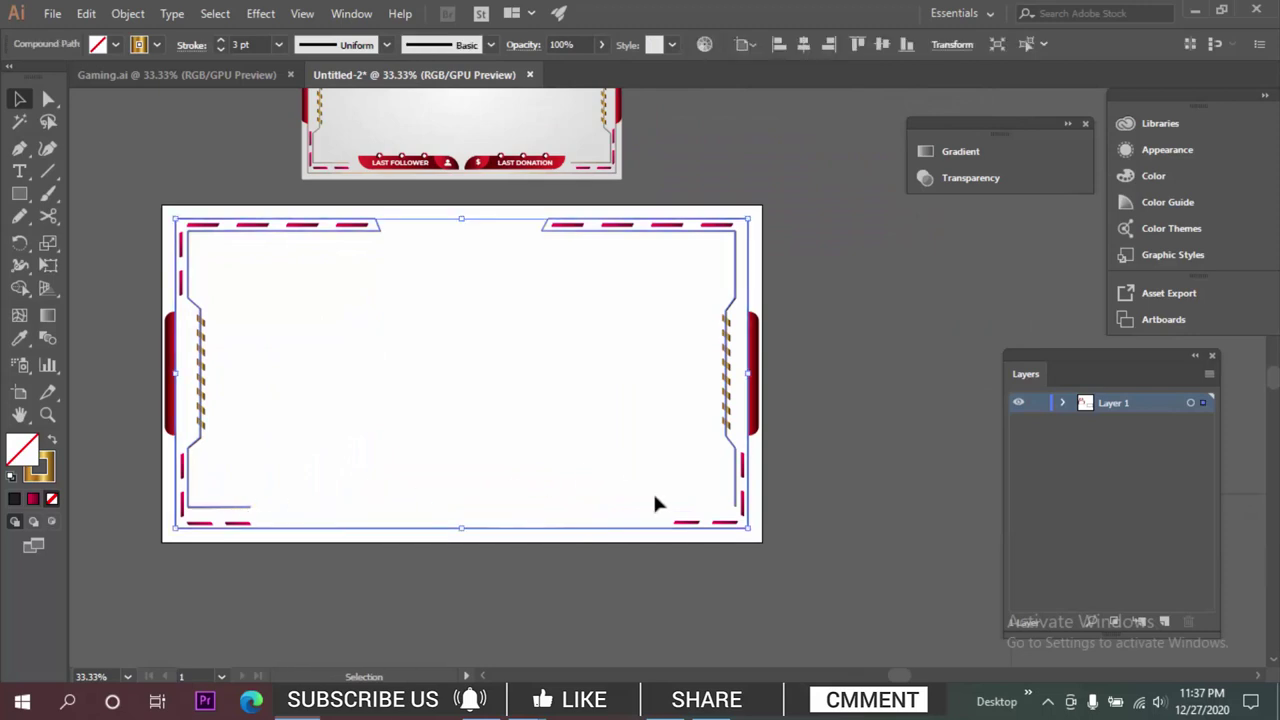
Add a matching horizontal Pen segment about 202 px long inward from the inner line's open lower-right end.
left_click(764, 523)
scroll(764, 523, "up", 3)
key("p")
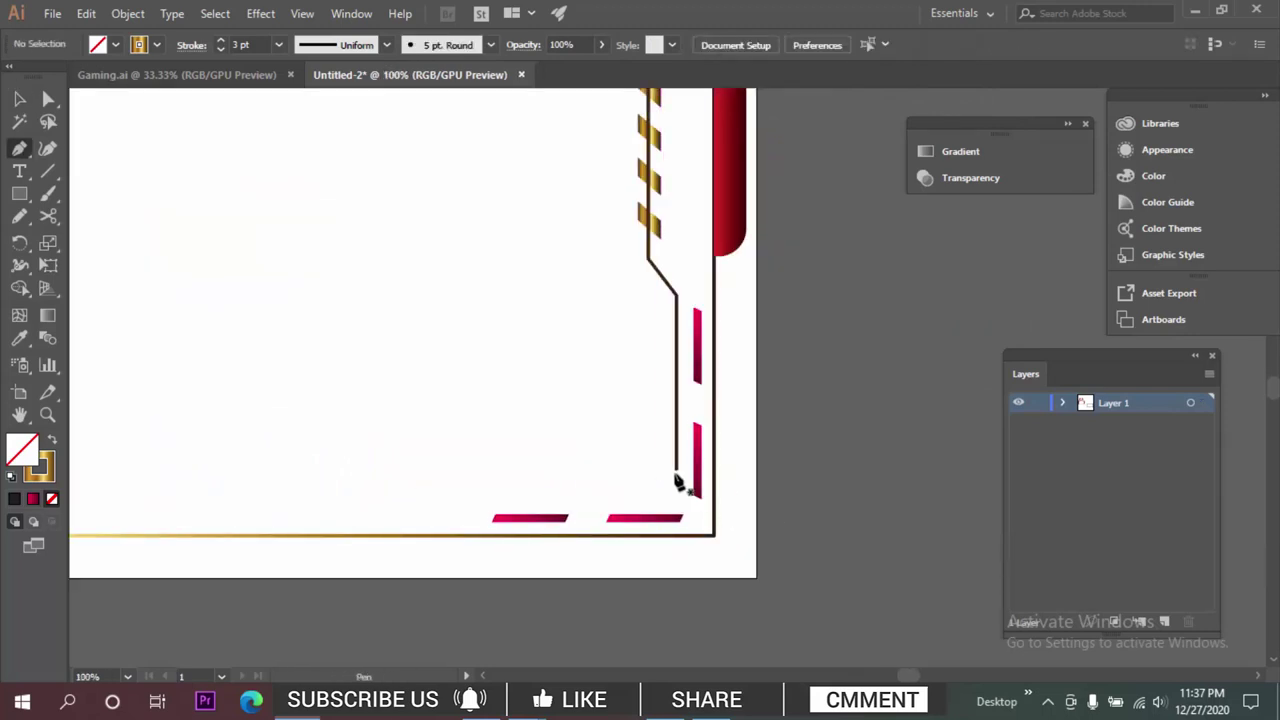
left_click(676, 470)
left_click(484, 470)
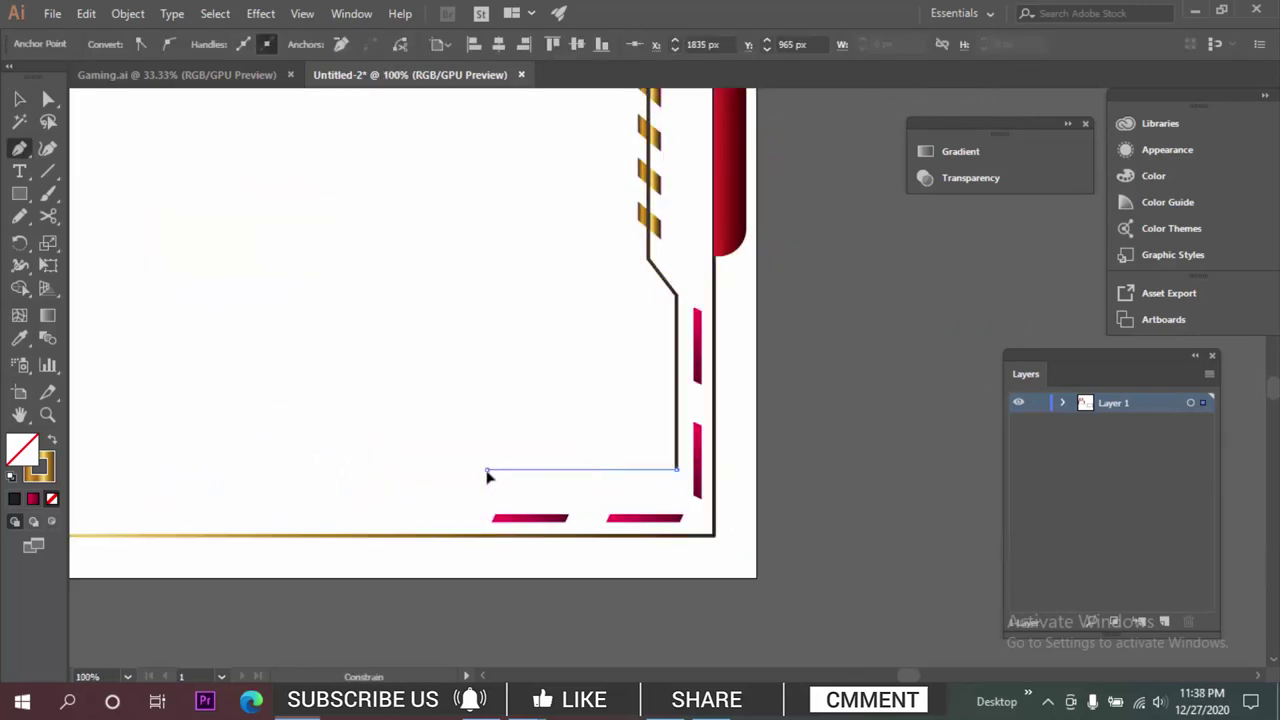
scroll(380, 415, "down", 3)
left_click(359, 370)
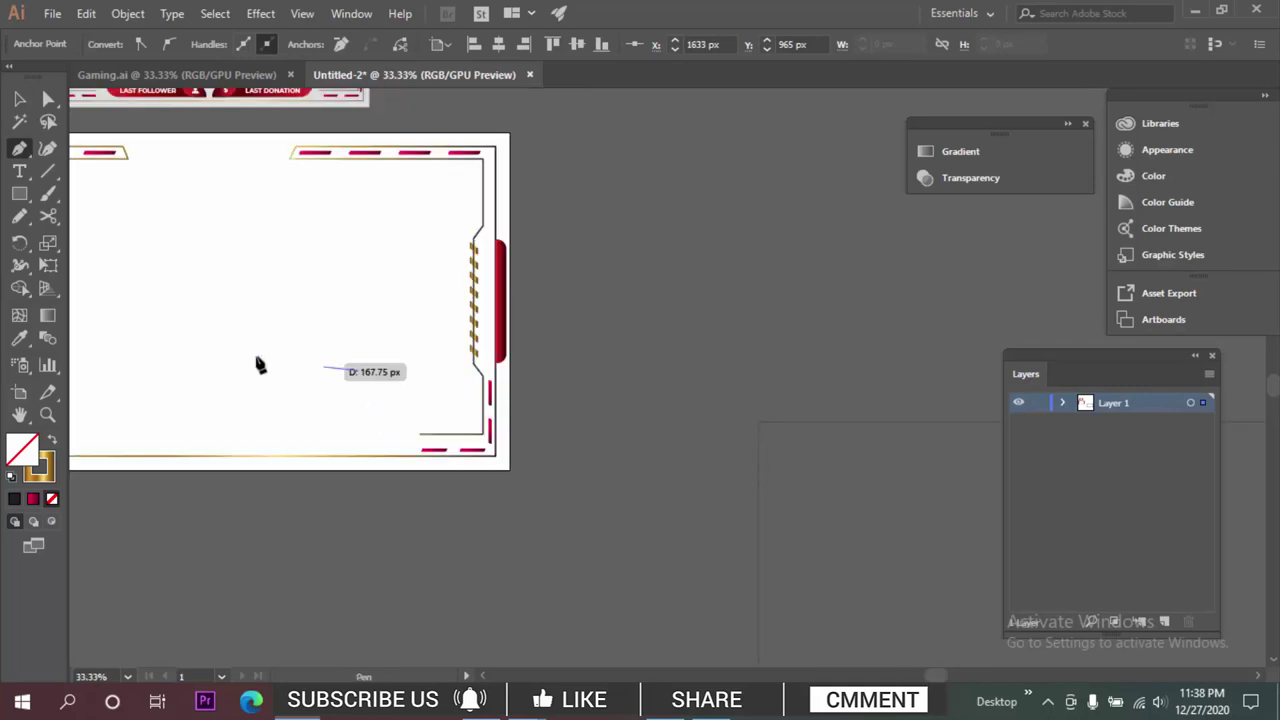
left_click_drag(287, 364, 633, 439)
key("ctrl+z")
key("v")
left_click(562, 385)
Draw a wide, low rectangle inside the frame and give it the dark-red gradient of the reference's LAST FOLLOWER banner.
scroll(561, 384, "down", 1)
scroll(575, 240, "up", 1)
scroll(579, 247, "up", 2)
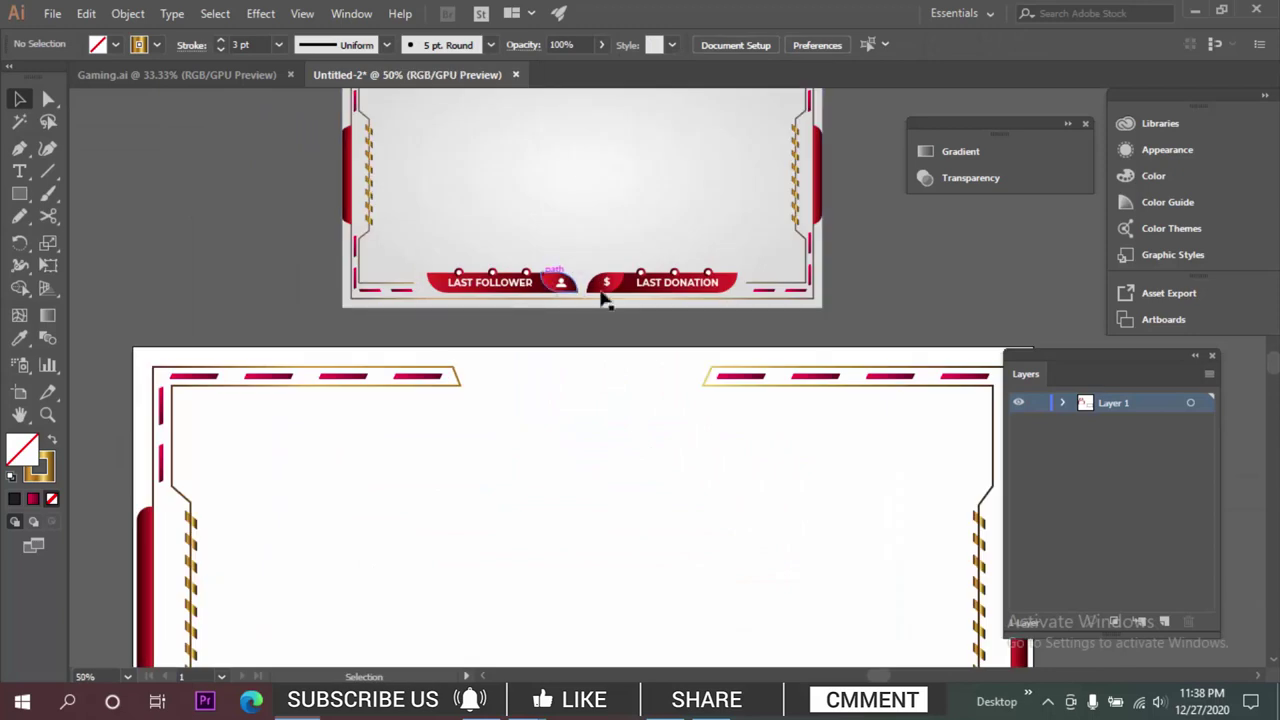
left_click_drag(561, 577, 568, 519)
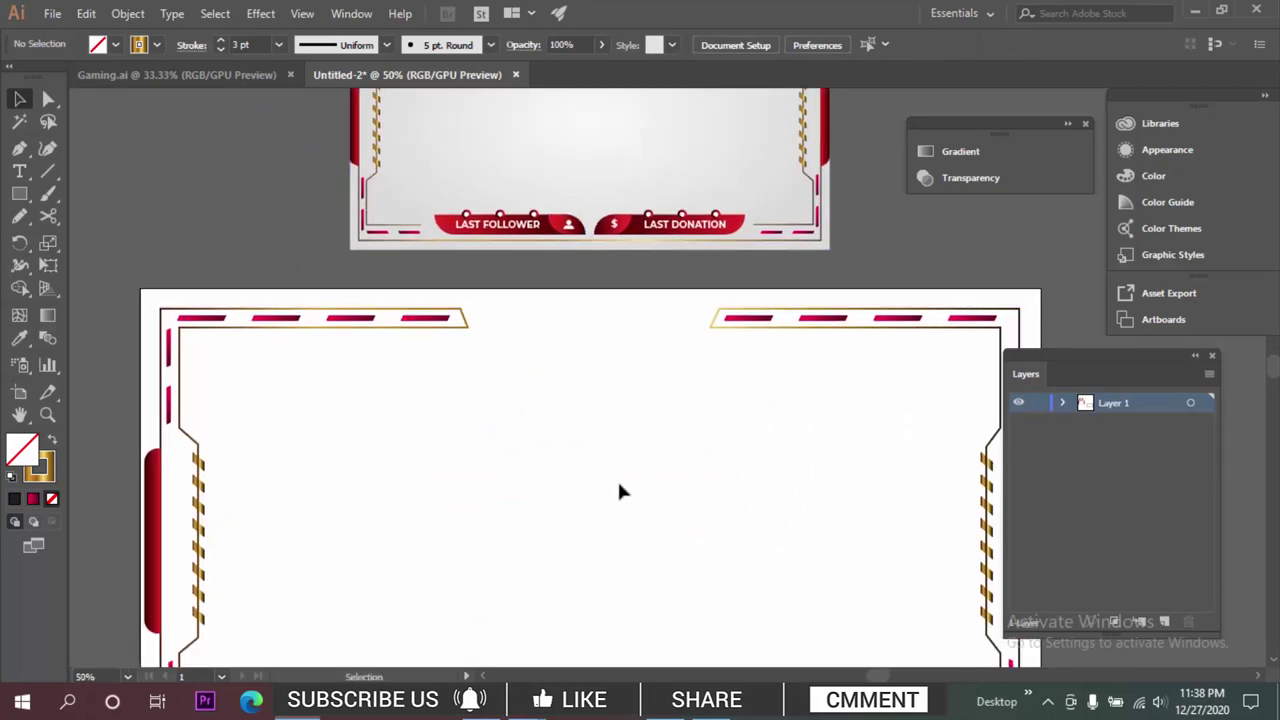
left_click_drag(588, 449, 596, 488)
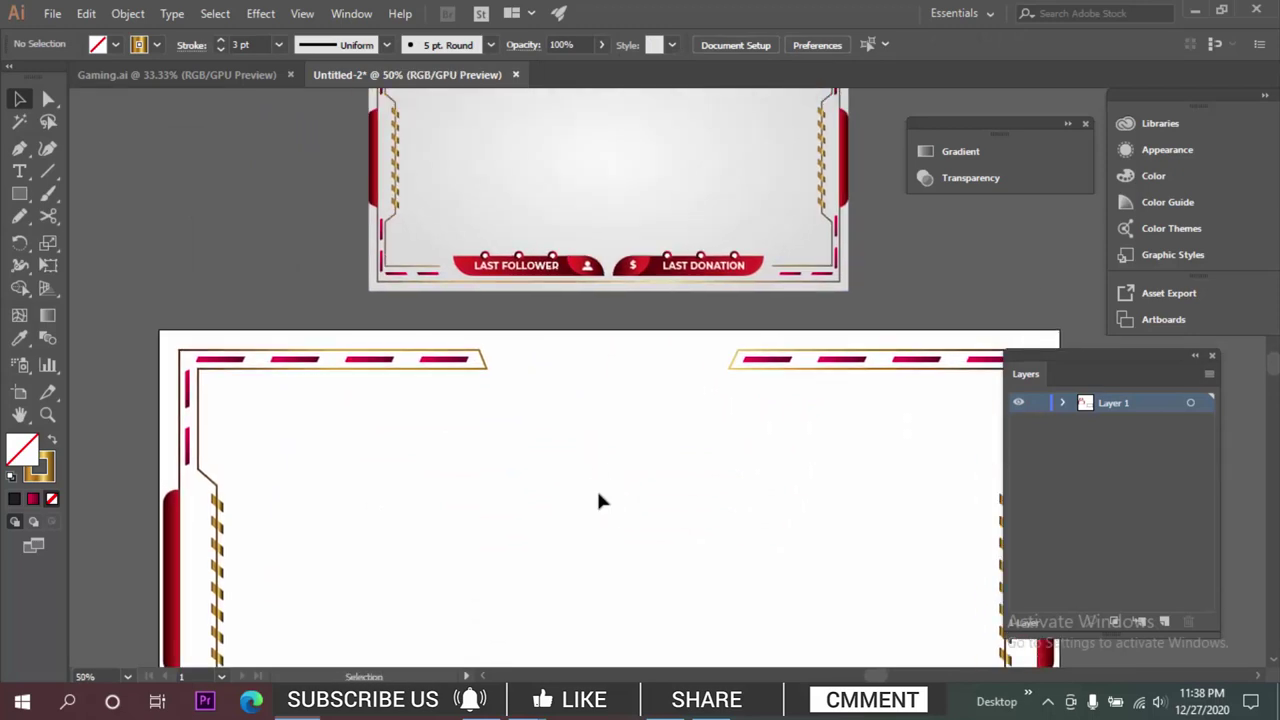
key("m")
left_click_drag(468, 456, 702, 489)
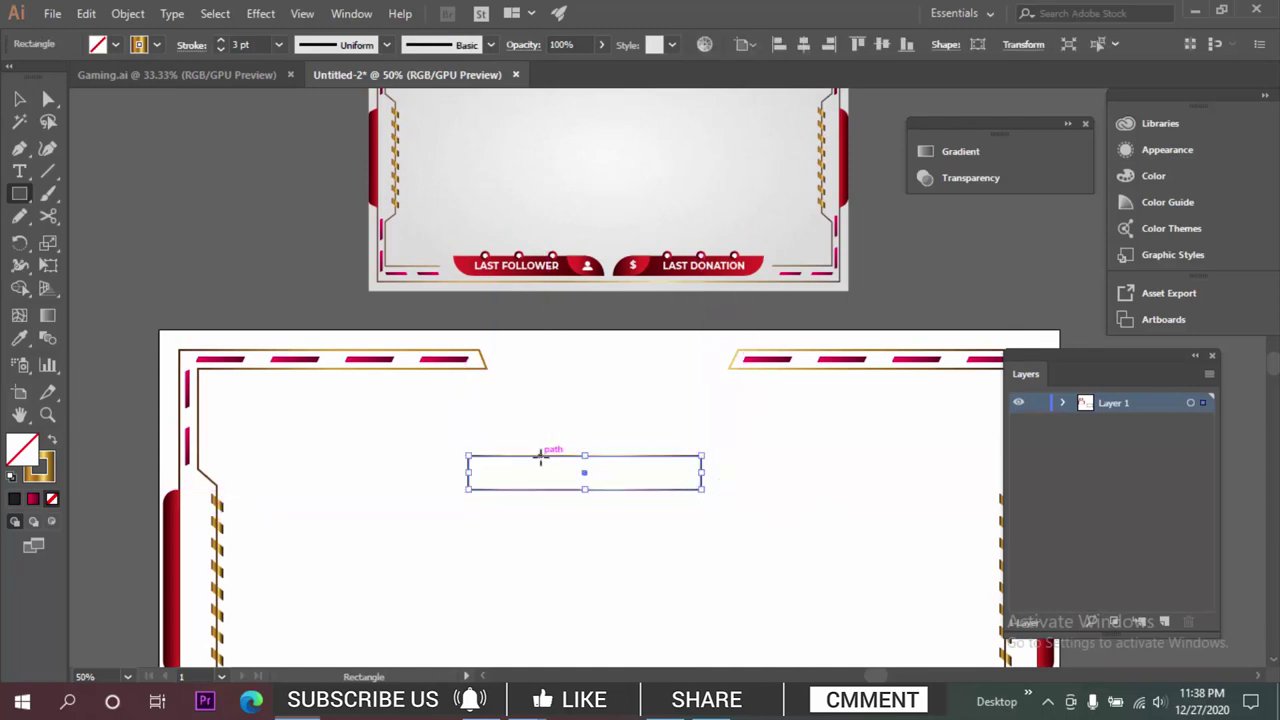
key("i")
left_click(477, 255)
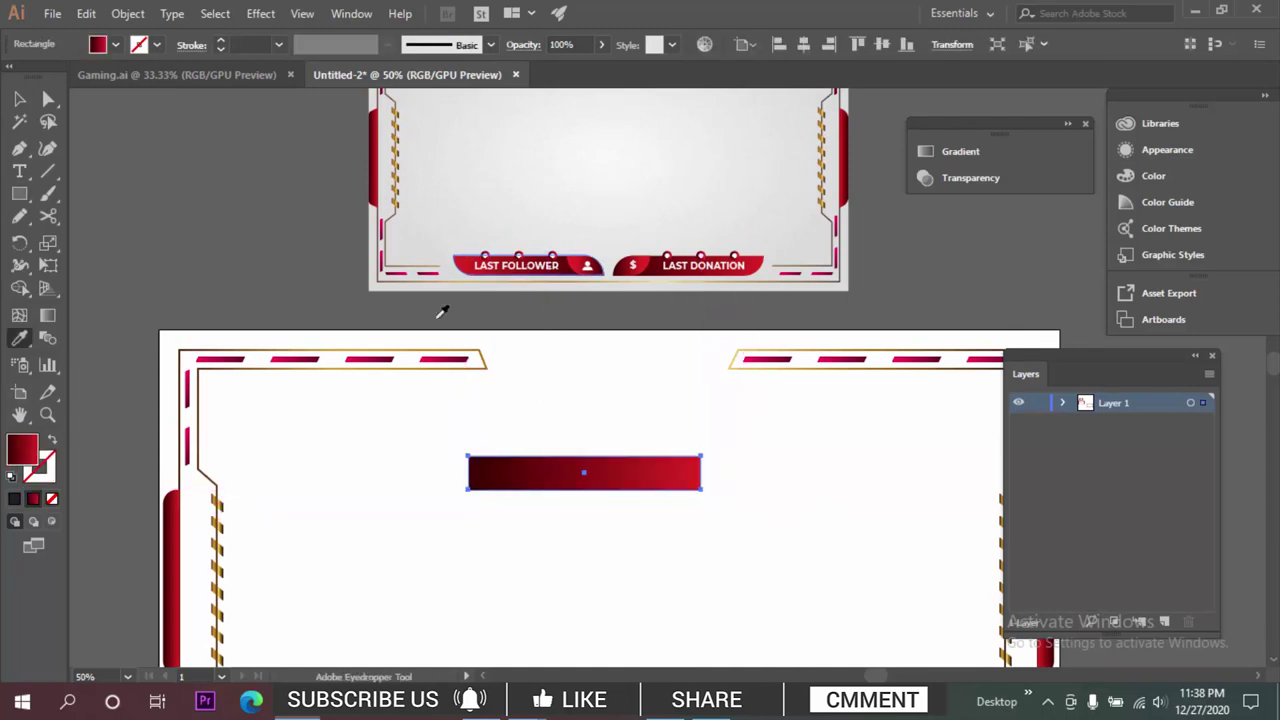
key("v")
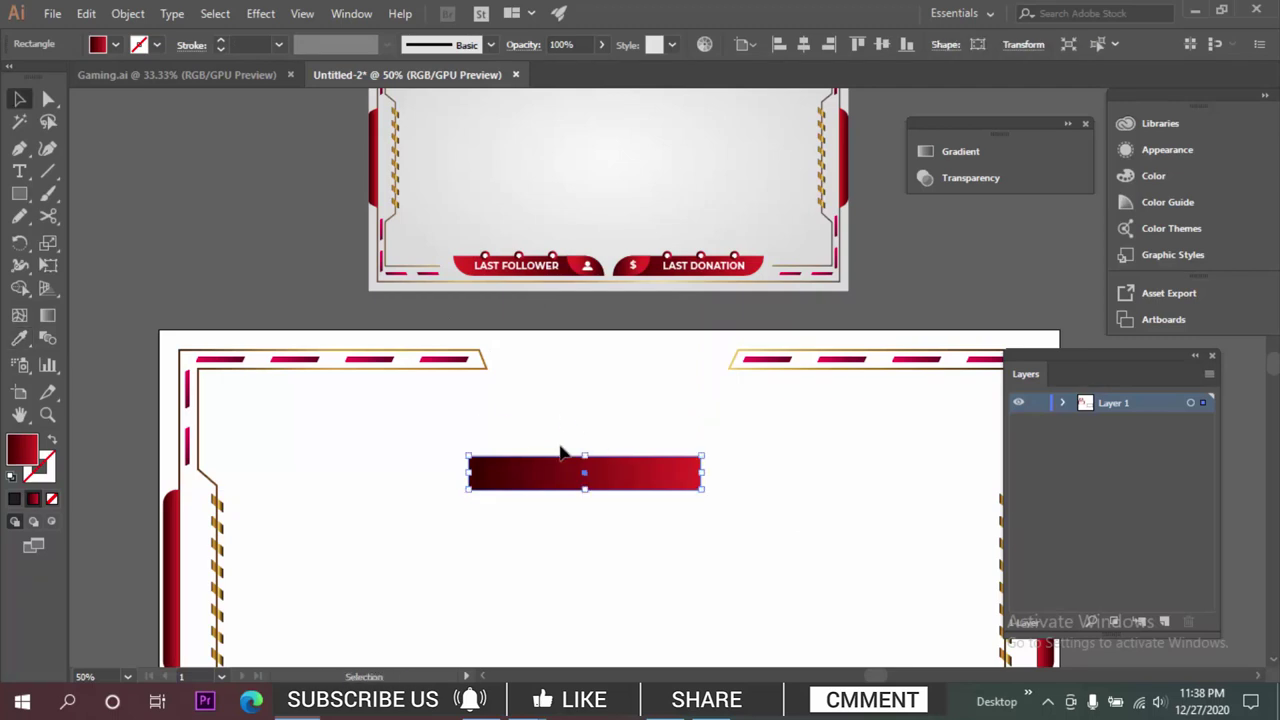
Round only the red rectangle's lower-left corner to the maximum radius.
left_click_drag(614, 431, 614, 386)
left_click_drag(430, 418, 514, 394)
scroll(614, 389, "up", 1)
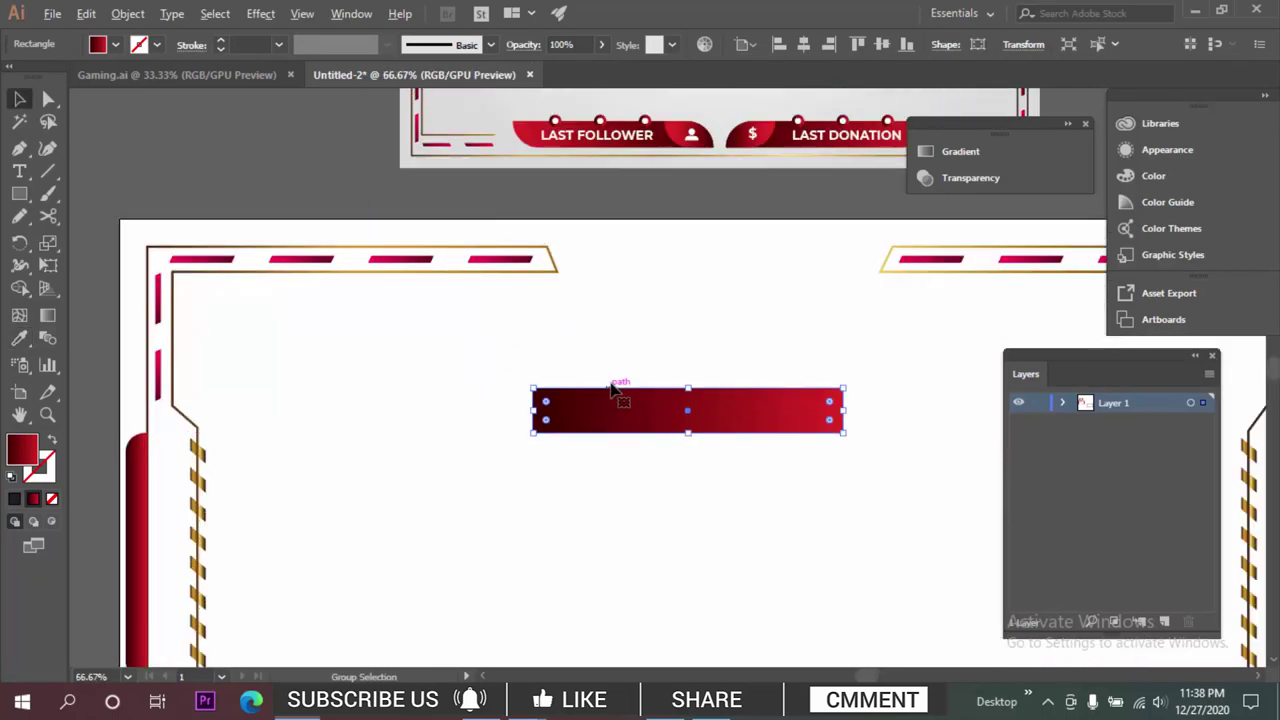
left_click_drag(697, 428, 700, 470)
key("a")
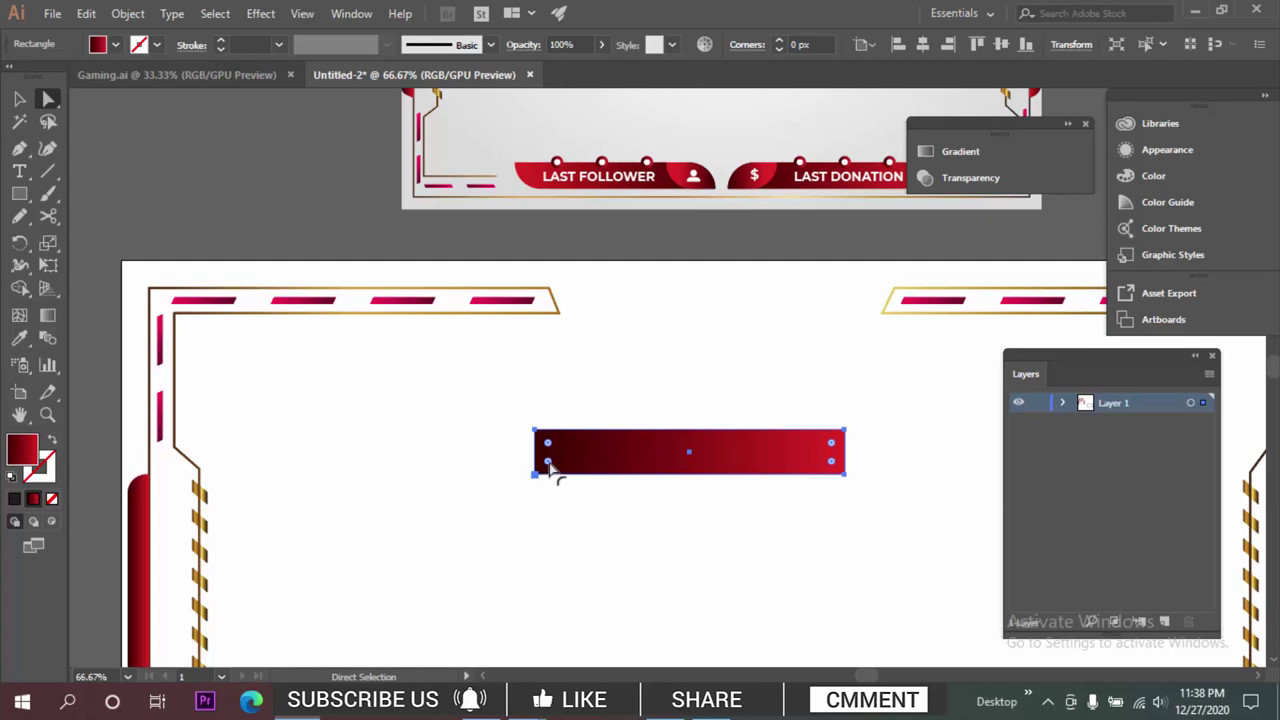
left_click_drag(548, 462, 795, 345)
key("ctrl+z")
left_click_drag(549, 460, 803, 343)
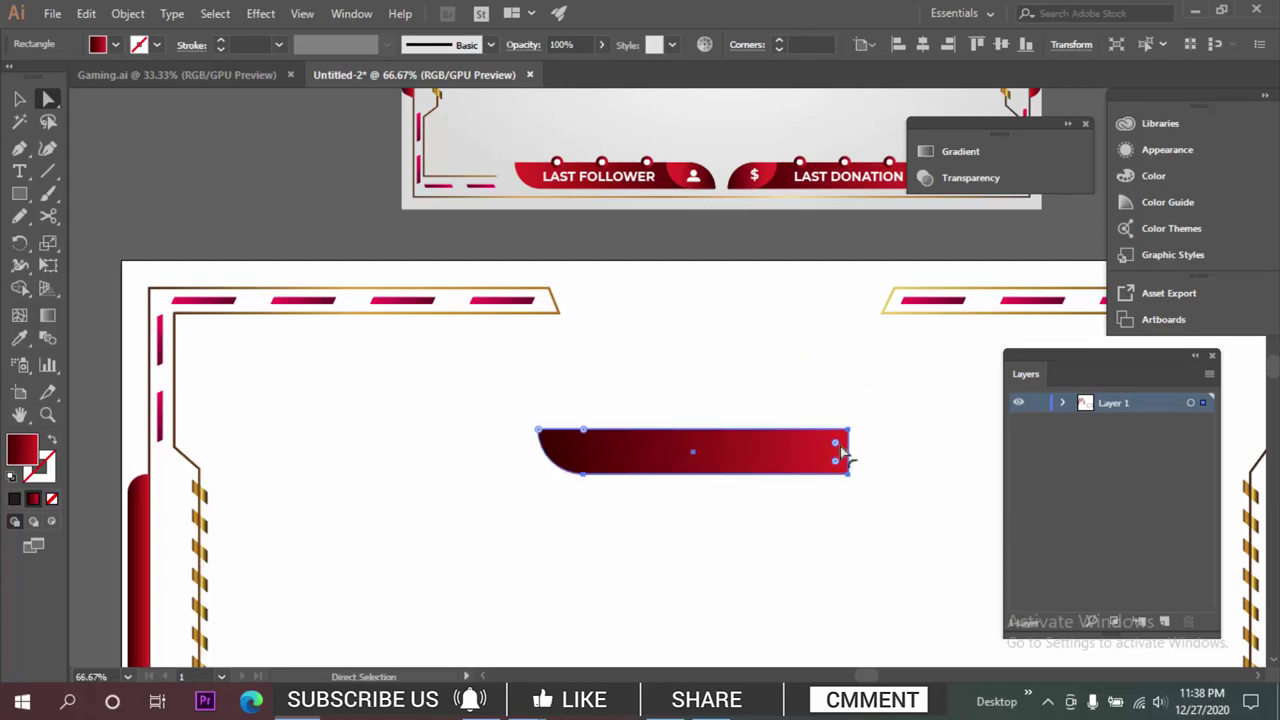
Round the red rectangle's upper-right corner to the maximum radius and deselect the shape.
left_click(835, 443)
left_click_drag(835, 443, 594, 515)
left_click(781, 380)
left_click_drag(803, 382, 651, 414)
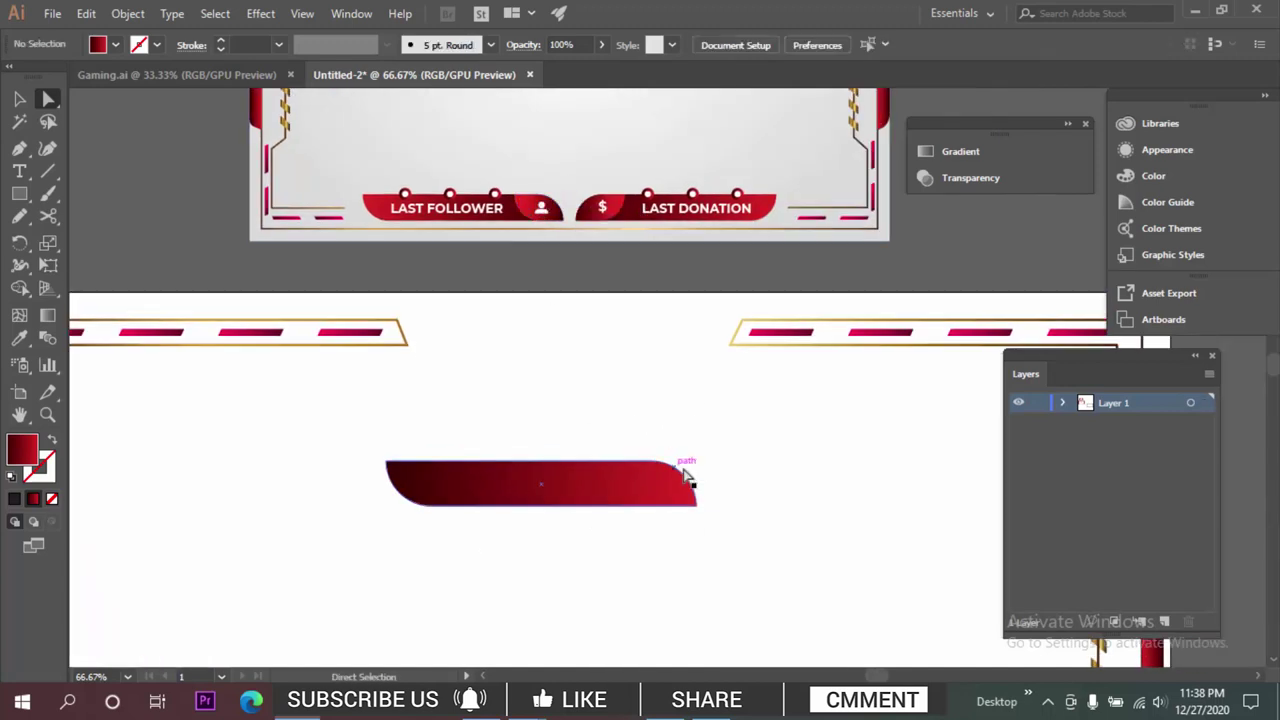
Duplicate the red banner shape twice below the original, with the two copies level and overlapping at their ends.
key("v")
left_click_drag(644, 488, 615, 560)
left_click_drag(645, 572, 688, 515)
left_click(616, 442)
left_click_drag(466, 517, 464, 516)
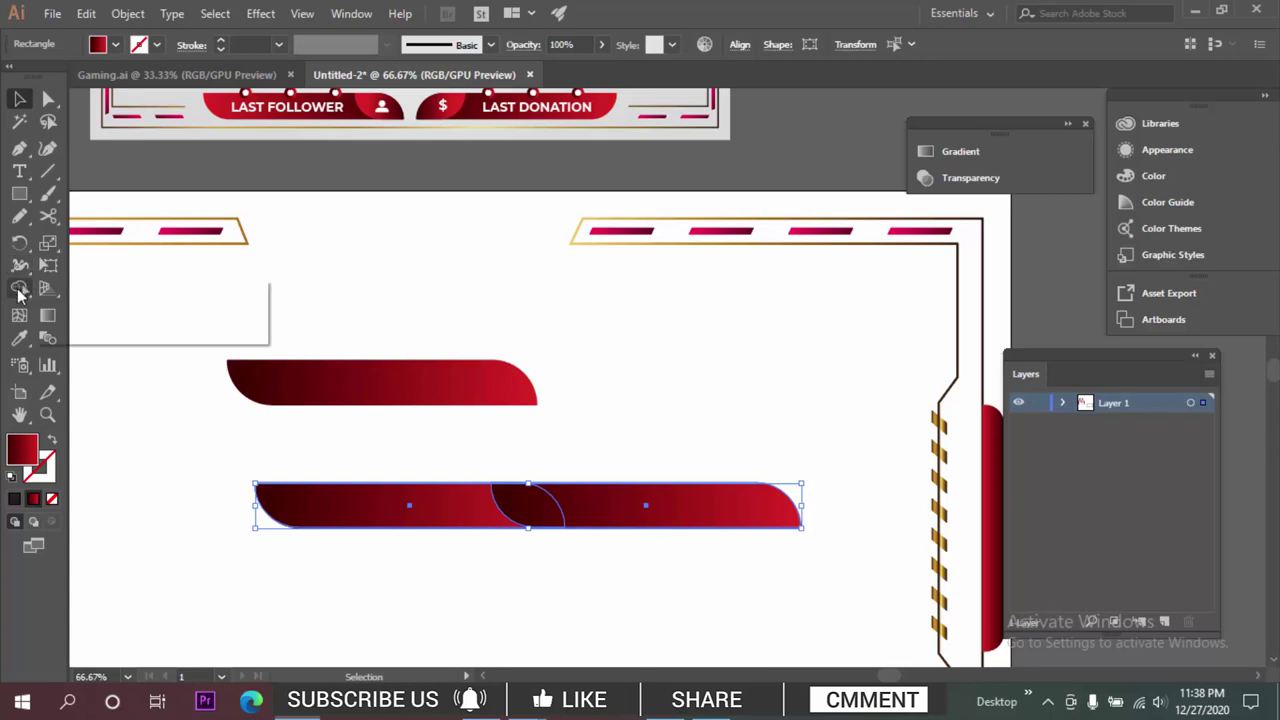
Remove the outer parts of the two overlapping copies with Shape Builder, keeping only the leaf-shaped overlap.
left_click(18, 290)
left_click(393, 498, "alt")
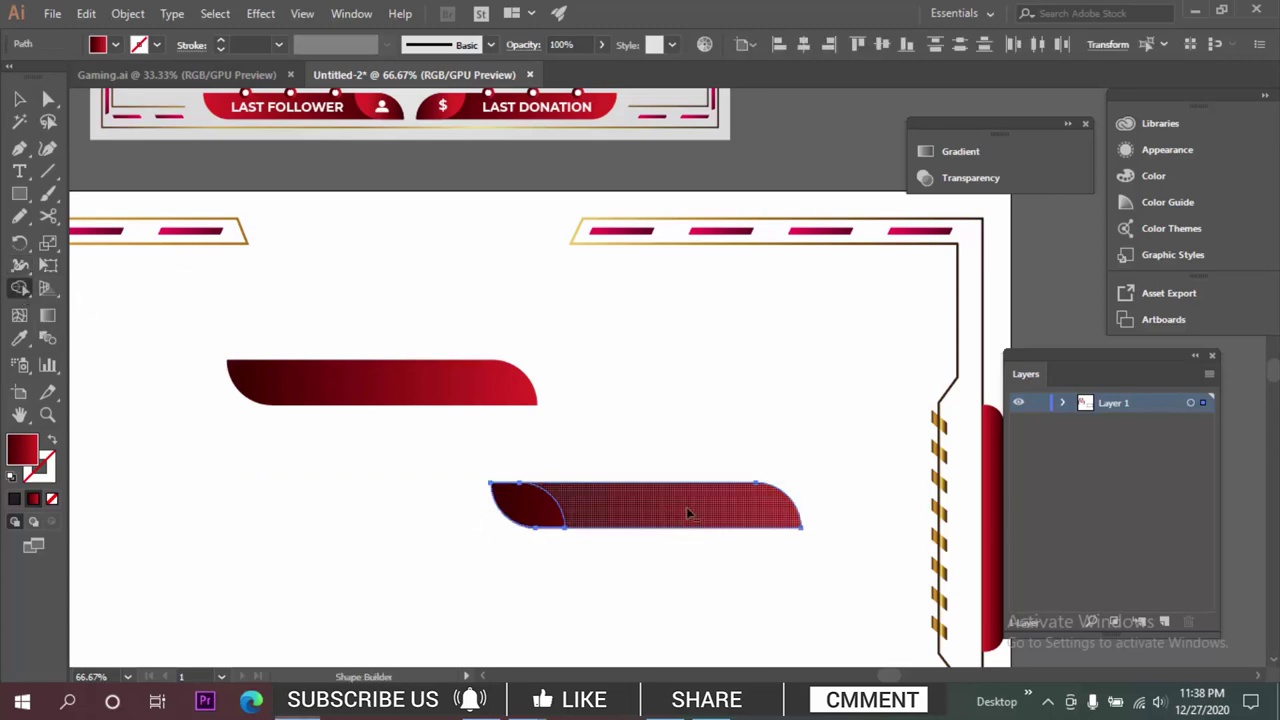
left_click(686, 514, "alt")
Duplicate the leaf shape and align the copy to the red banner's right edge and vertical centre.
key("v")
mouse_move(566, 523)
left_mouse_down()
mouse_move(706, 440)
mouse_move(729, 470)
left_mouse_up()
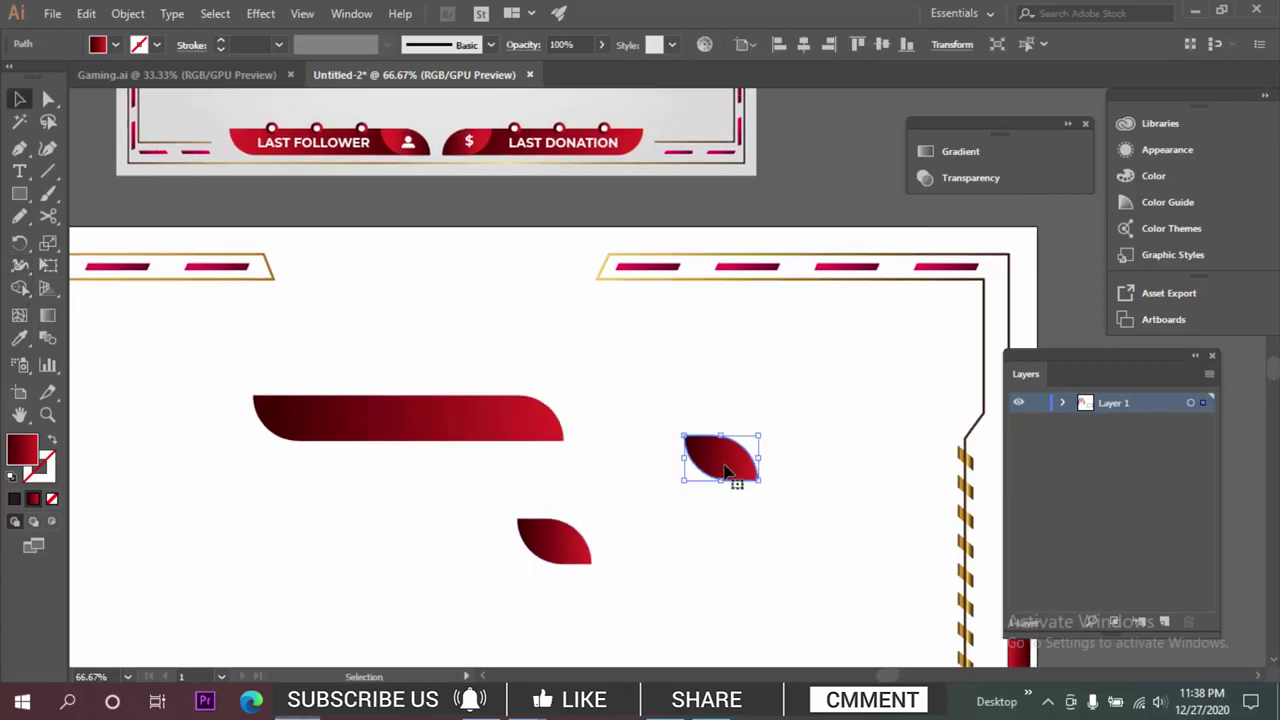
left_click(540, 430, "shift")
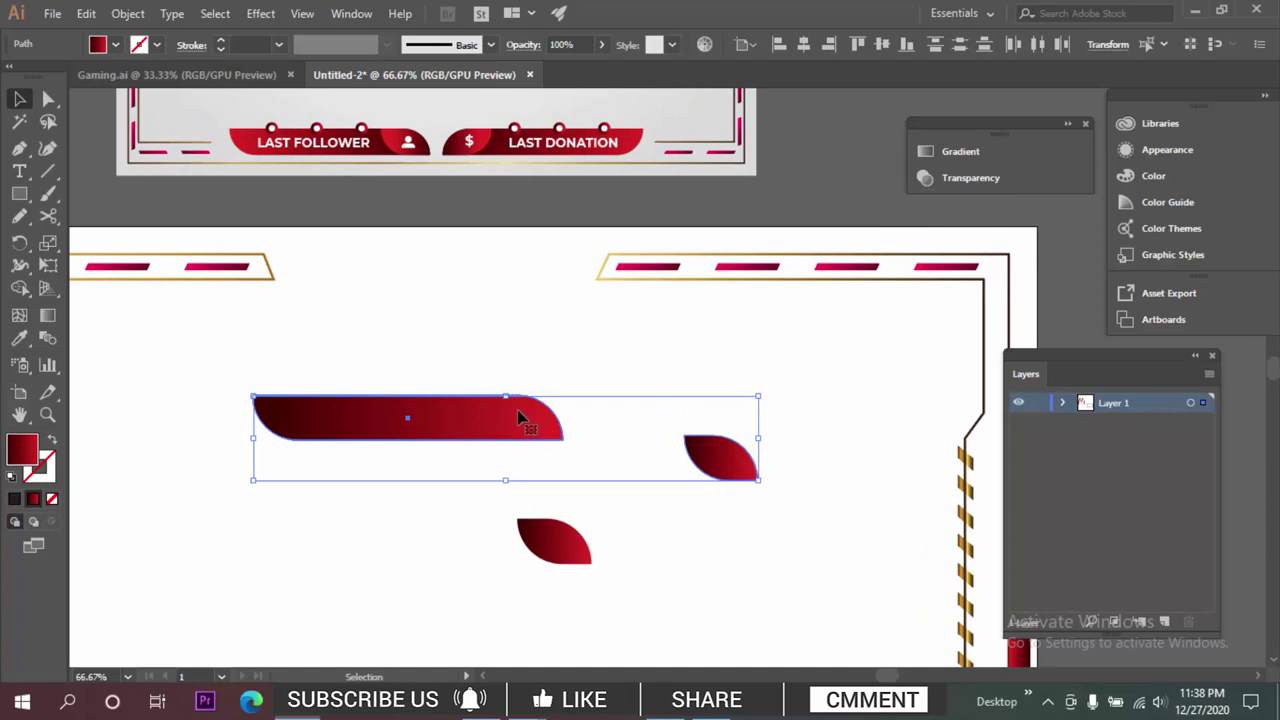
left_click(517, 418)
left_click(805, 46)
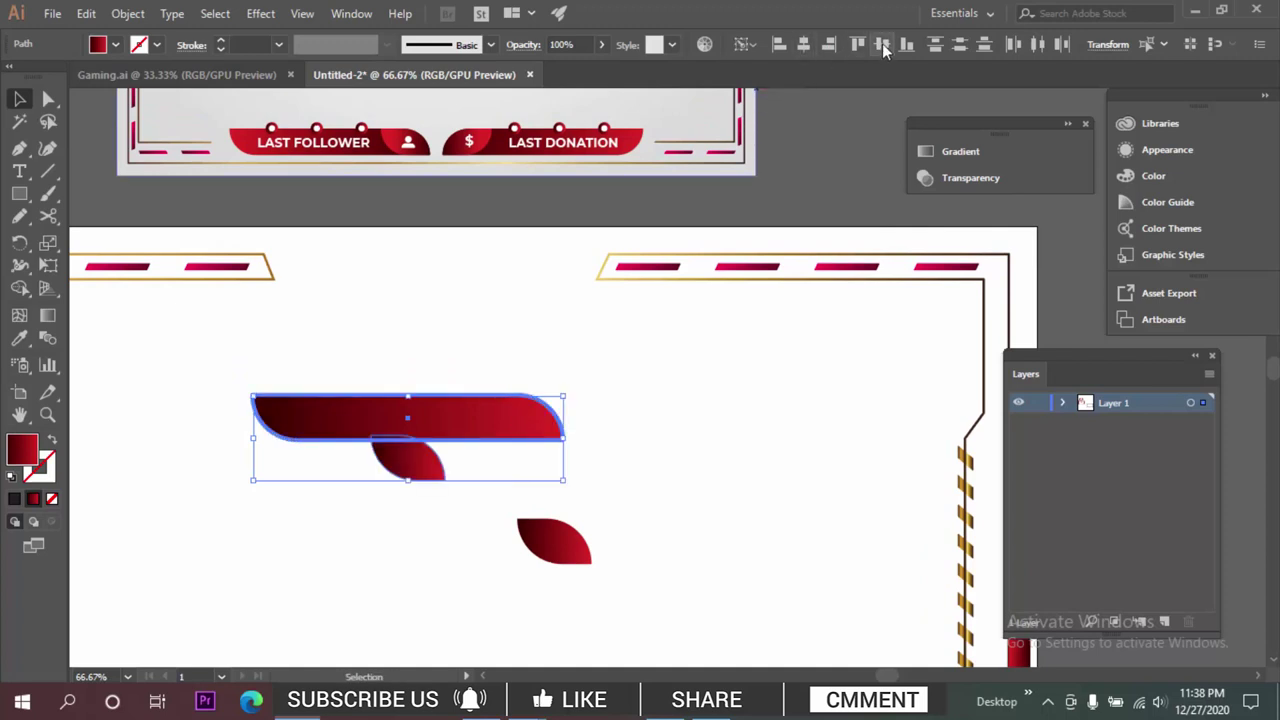
left_click(830, 44)
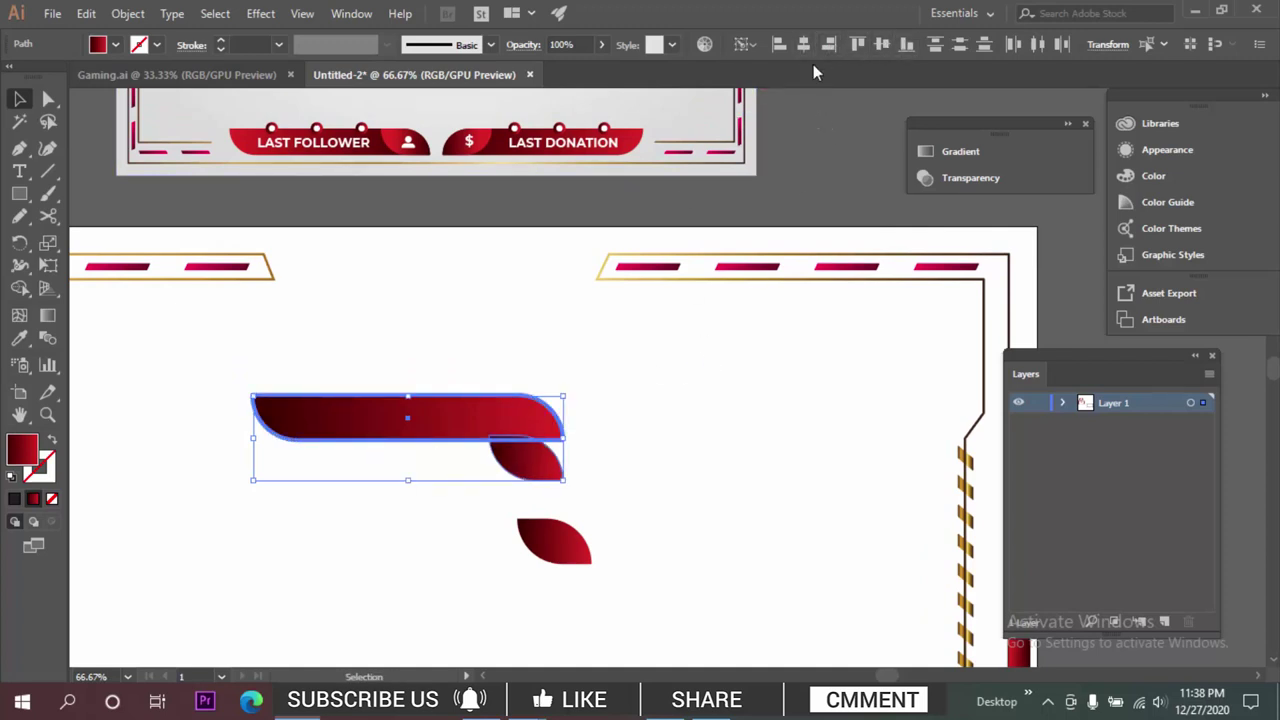
left_click(882, 46)
left_click(716, 424)
Examine the icon panel and the small rings along the upper edge of the reference's LAST FOLLOWER banner.
scroll(670, 426, "down", 2)
left_click_drag(678, 429, 711, 496)
scroll(567, 356, "up", 2)
left_click(575, 345)
scroll(575, 345, "up", 3)
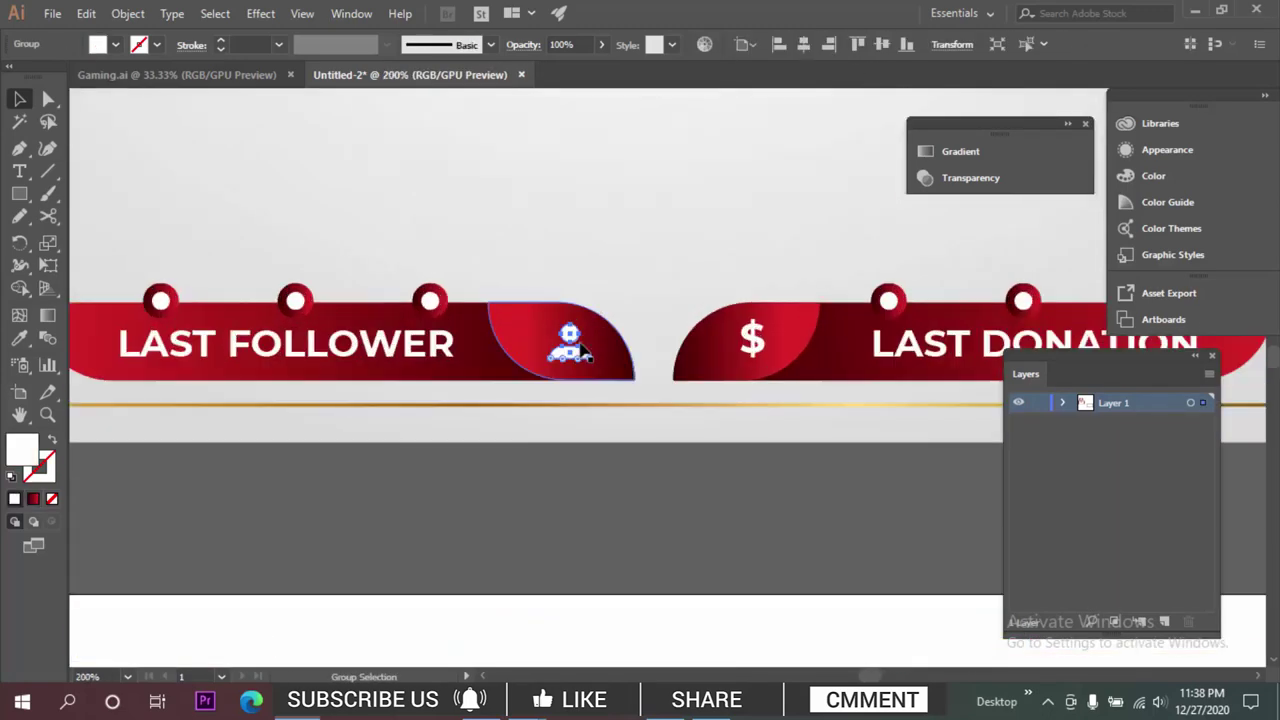
scroll(565, 300, "down", 1)
scroll(566, 288, "down", 3)
scroll(595, 305, "down", 1)
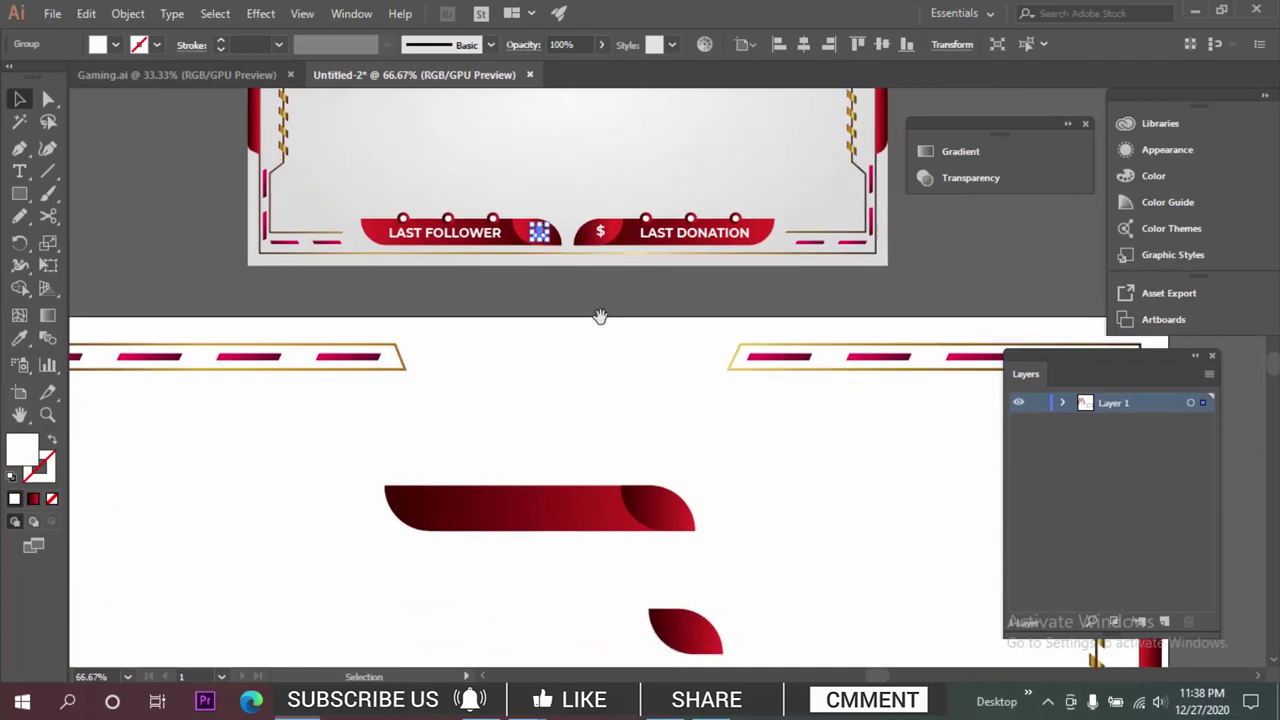
left_click(620, 405)
scroll(526, 366, "up", 1)
scroll(526, 366, "left", 1)
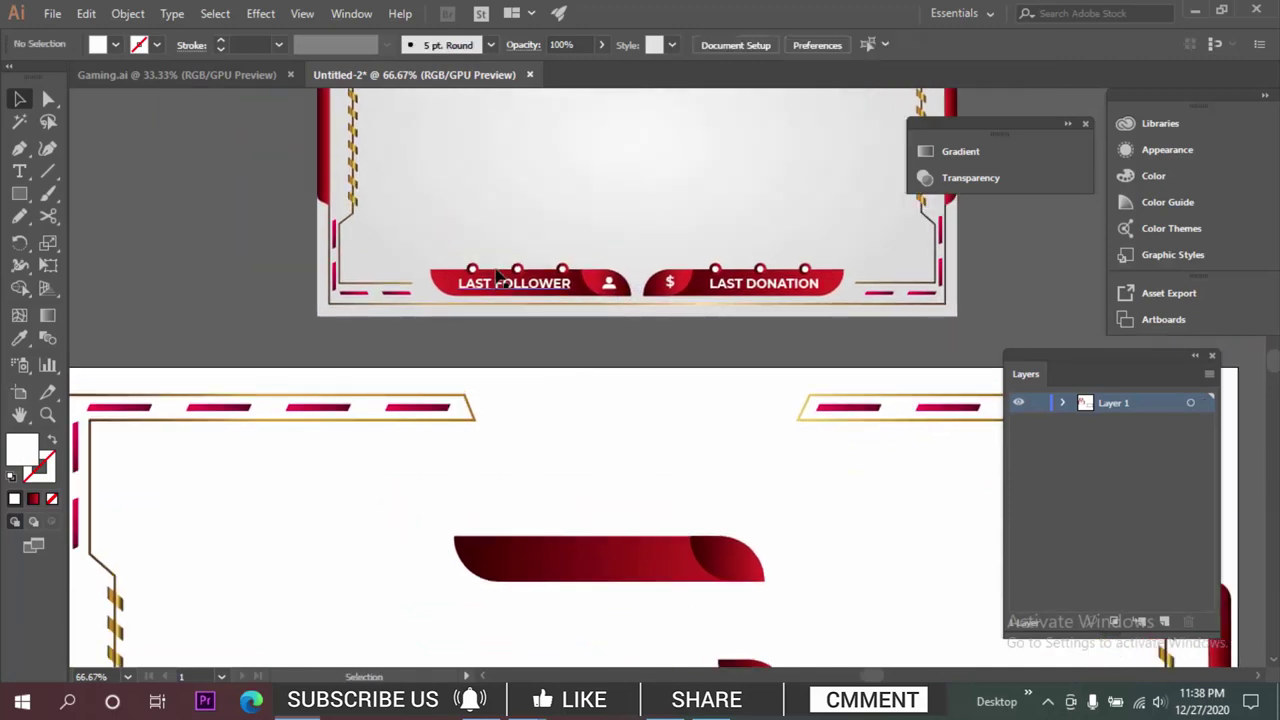
scroll(497, 278, "up", 2)
scroll(486, 317, "down", 3)
scroll(436, 275, "up", 3)
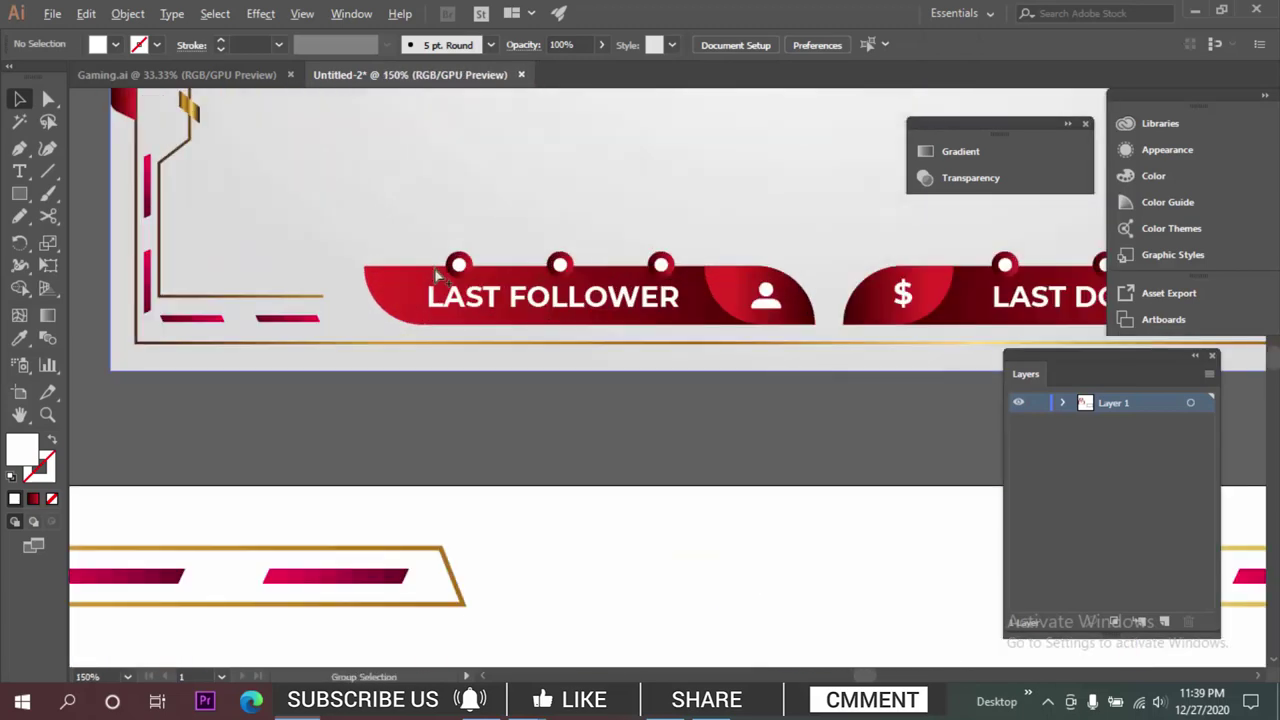
scroll(435, 275, "up", 2)
scroll(634, 509, "down", 2)
Draw a small circle resting on the red banner's upper edge and give it the banner's sampled red gradient.
scroll(693, 510, "down", 2)
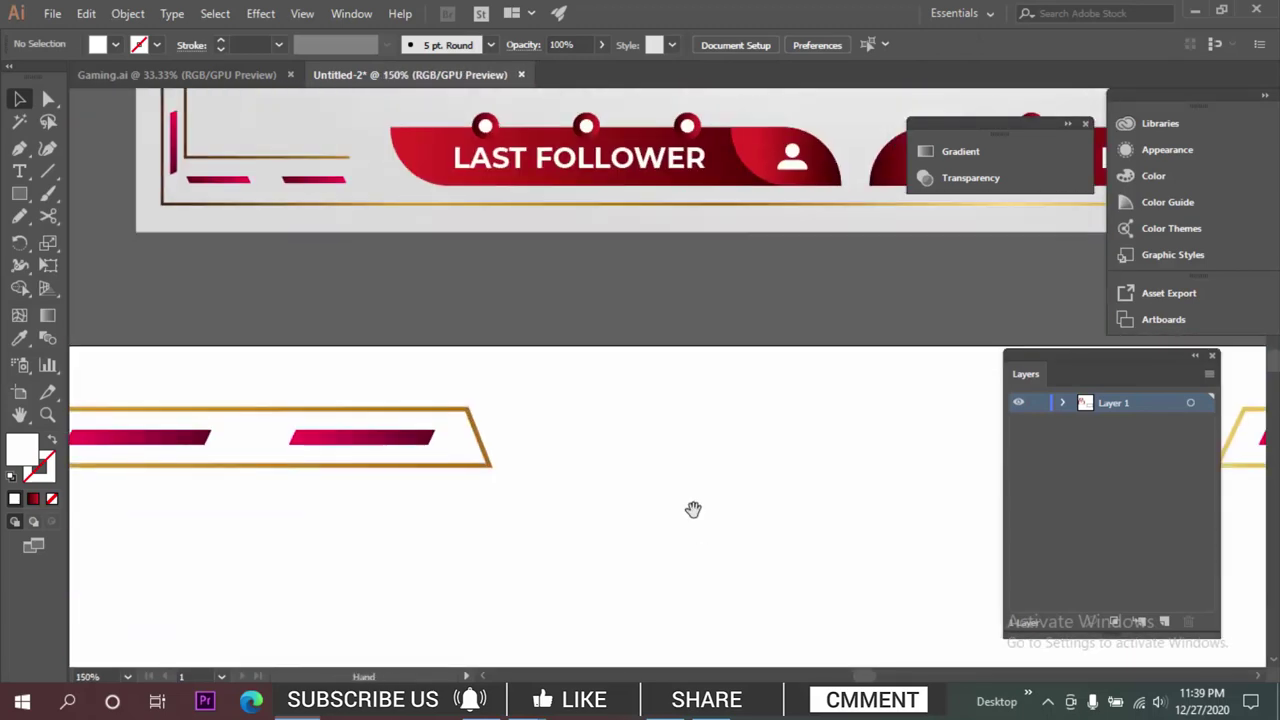
scroll(693, 510, "down", 2)
key("l")
left_click_drag(529, 440, 591, 500)
key("i")
left_click(684, 514)
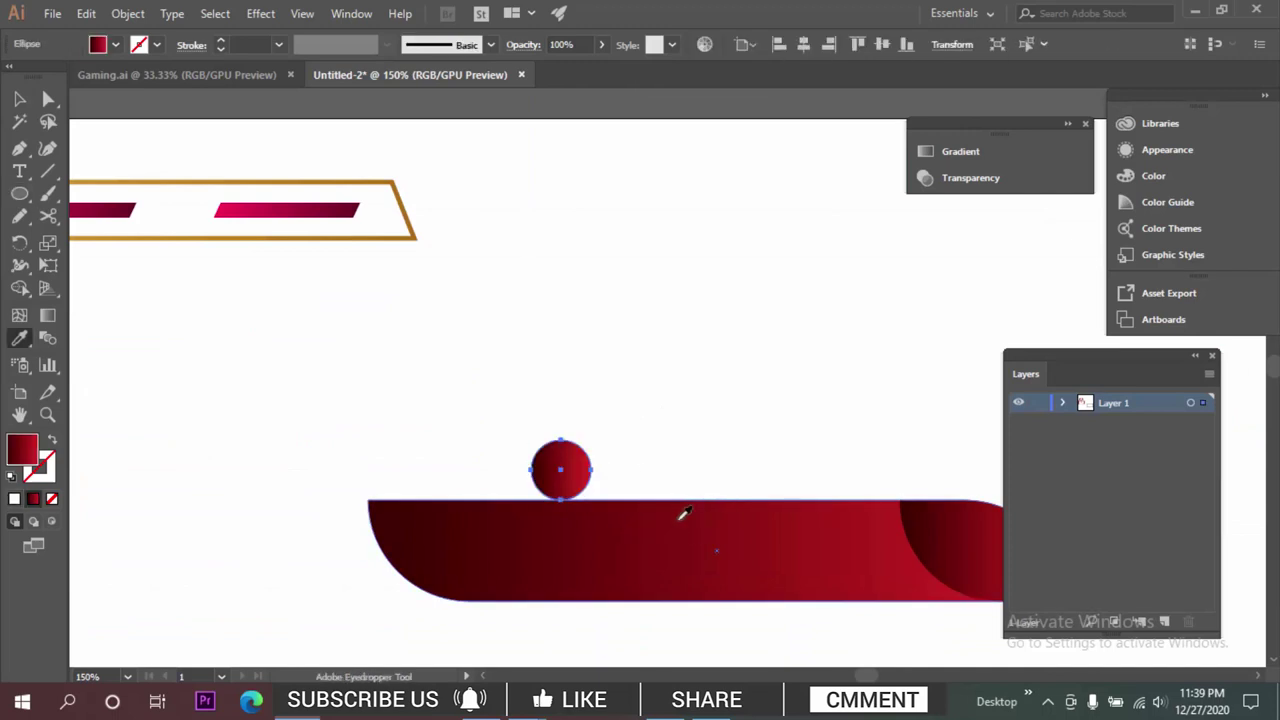
Change the small circle's gradient to Radial and reverse it so the bright red sits at the centre.
scroll(684, 480, "down", 2)
key("v")
left_click_drag(806, 303, 683, 365)
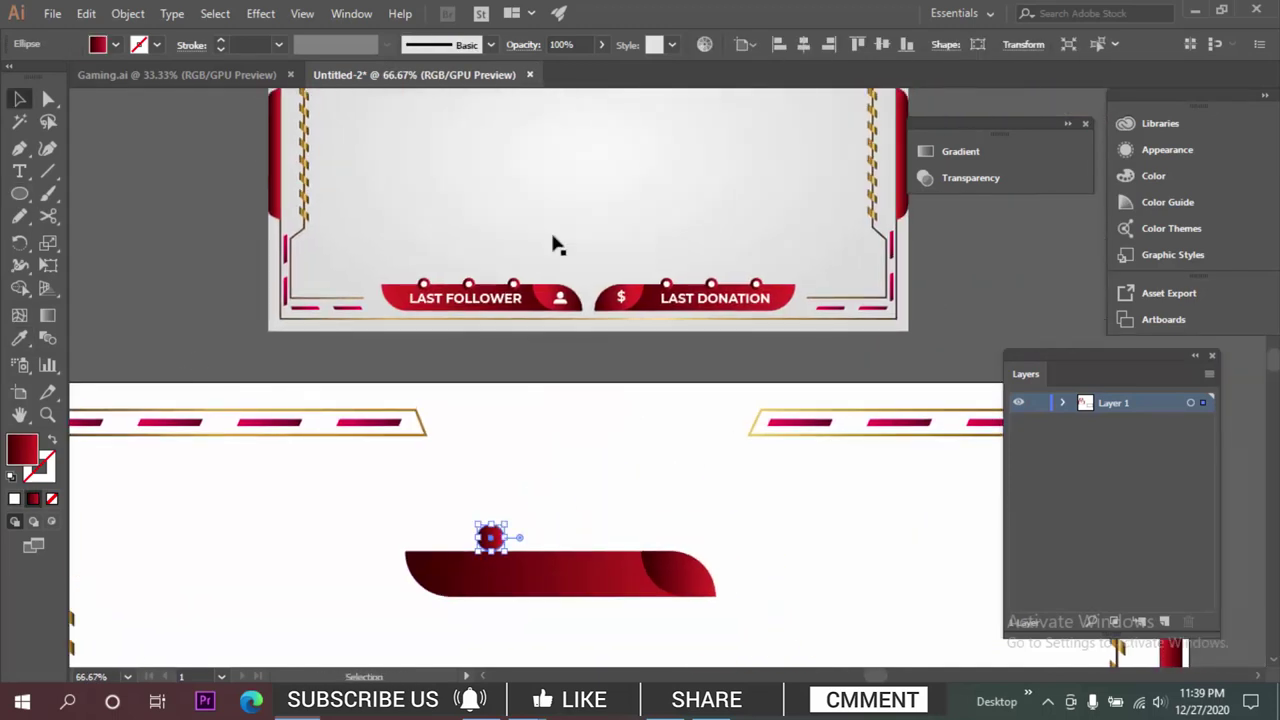
left_click(955, 152)
left_click(797, 176)
left_click(814, 209)
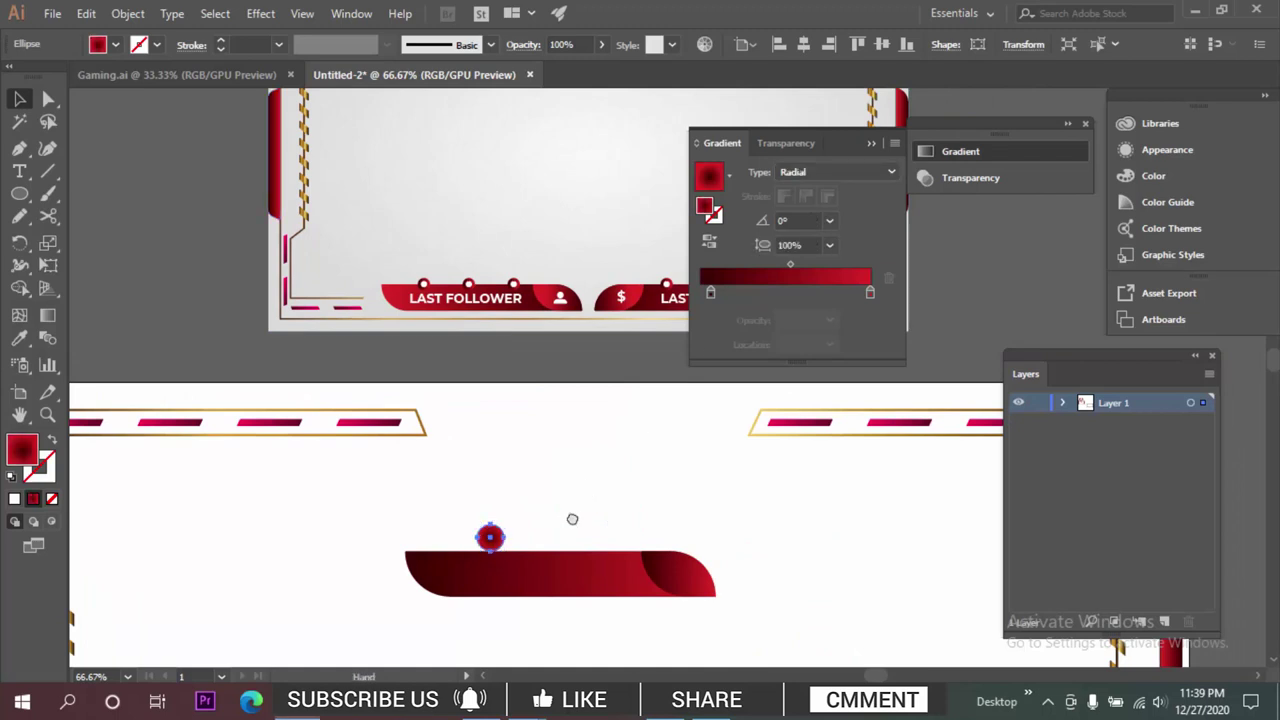
scroll(571, 520, "down", 1)
scroll(571, 520, "left", 1)
left_click(709, 242)
left_click(618, 418)
Create a smaller concentric circle inside the red circle with Offset Path.
scroll(613, 418, "up", 2)
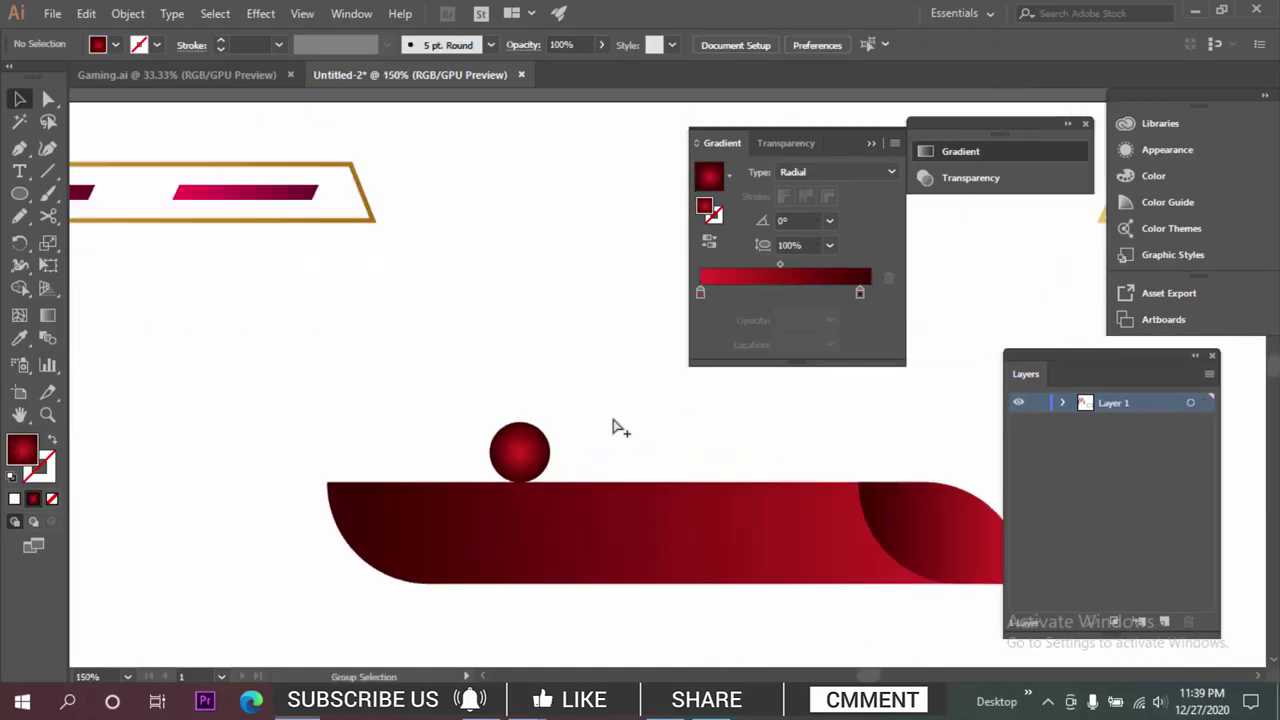
left_click_drag(611, 407, 626, 463)
scroll(568, 435, "up", 2)
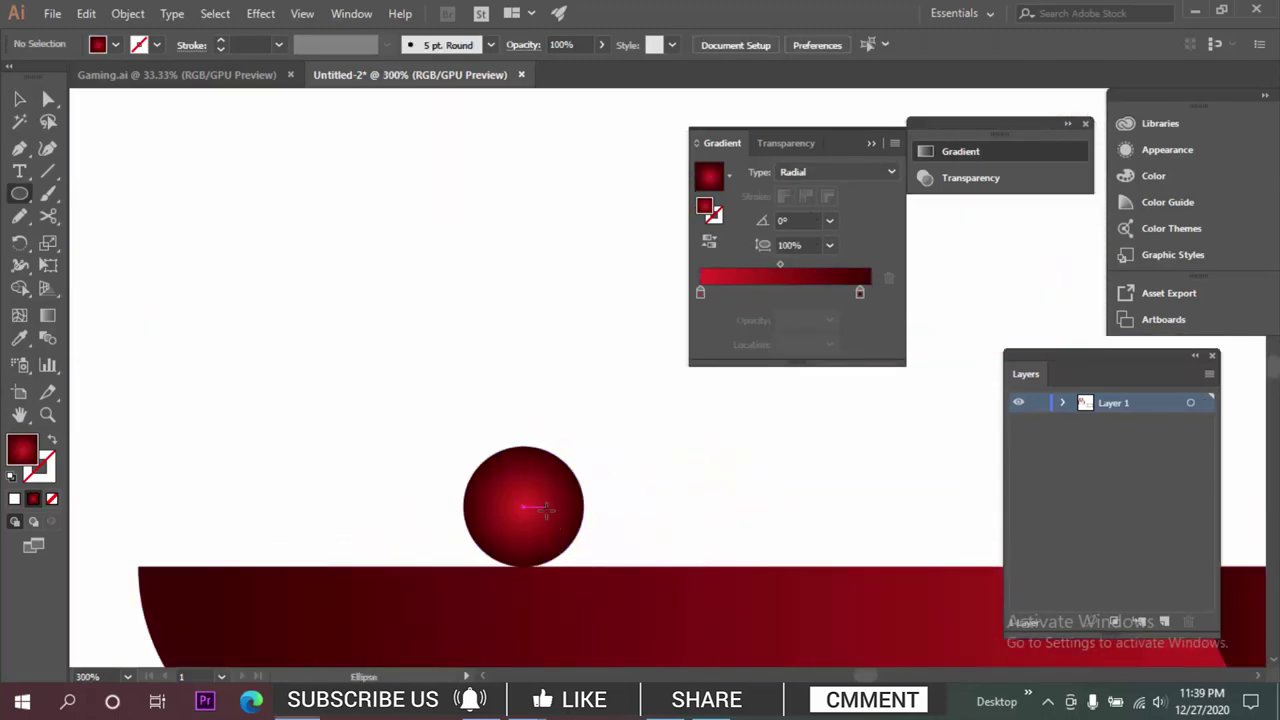
key("v")
left_click(517, 506)
left_click(128, 13)
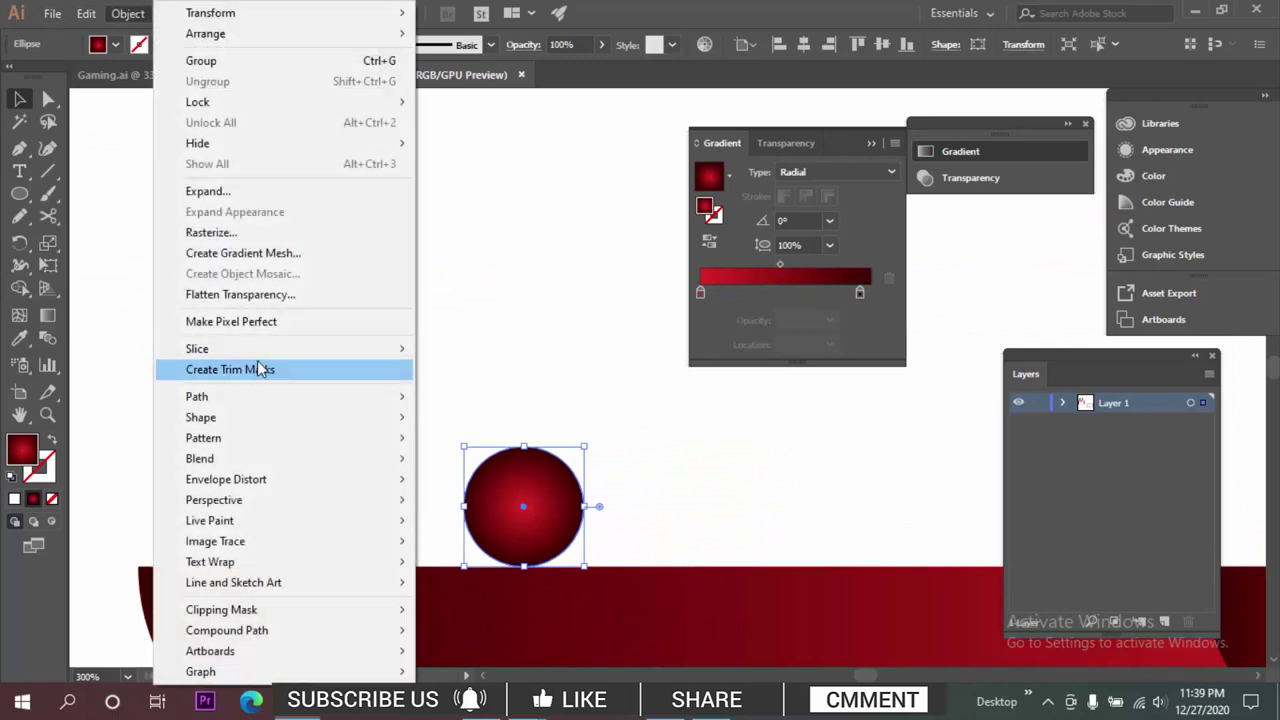
mouse_move(306, 398)
left_click(474, 465)
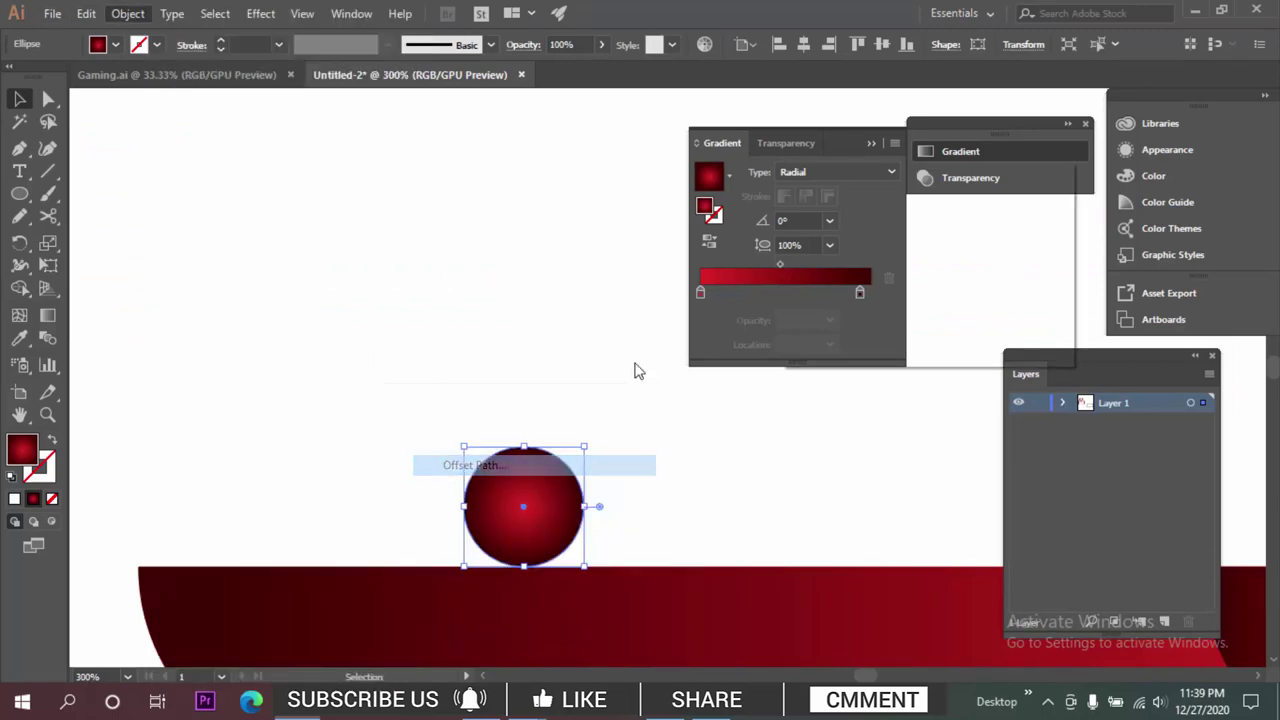
double_click(910, 217)
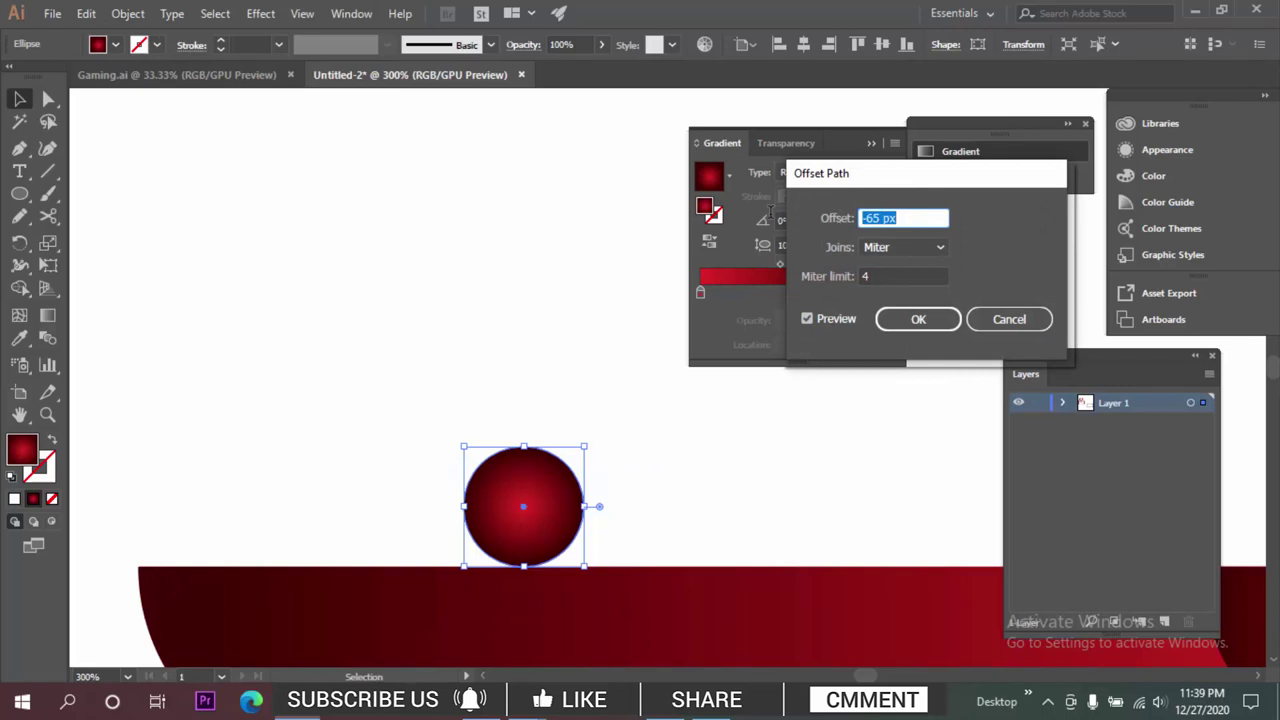
left_click(901, 319)
Fill the inner circle with white sampled from the artboard and deselect it.
key("i")
left_click(599, 306)
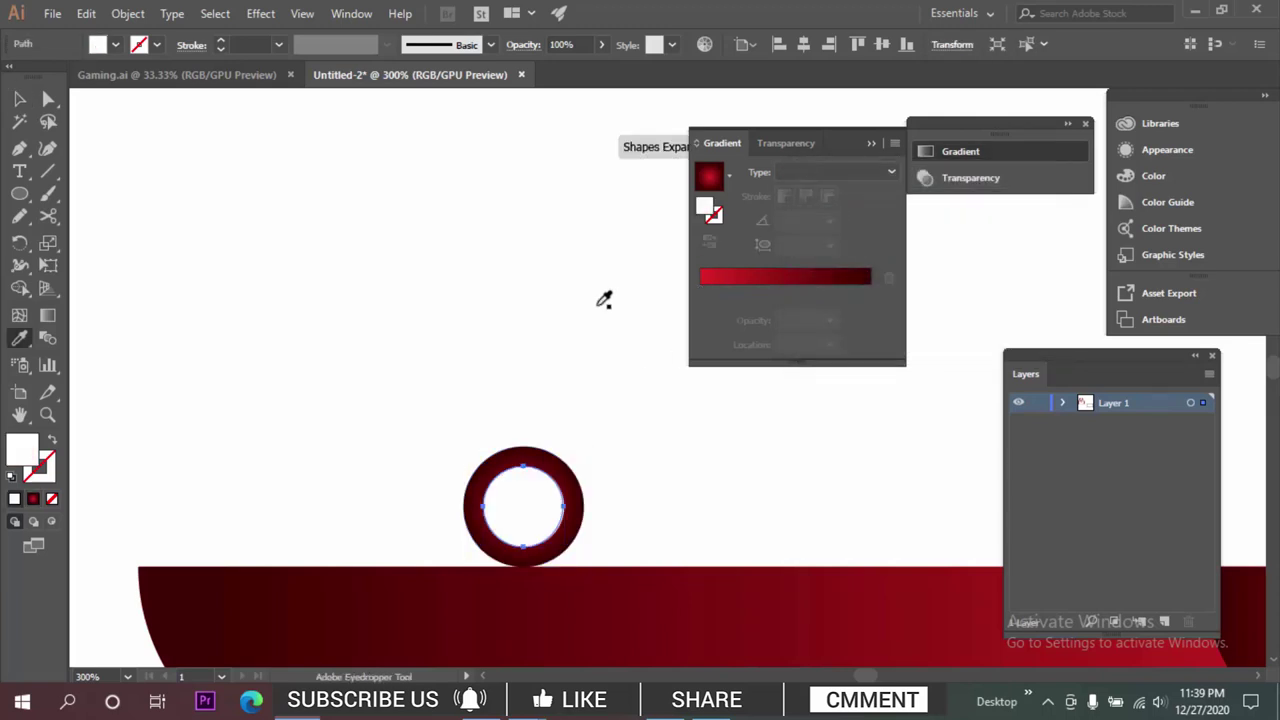
key("v")
left_click(574, 335)
Centre the white-filled ring on the banner's upper edge and duplicate it into a row of three evenly spaced rings.
scroll(567, 350, "down", 4)
left_click_drag(572, 275, 492, 390)
scroll(482, 460, "up", 1)
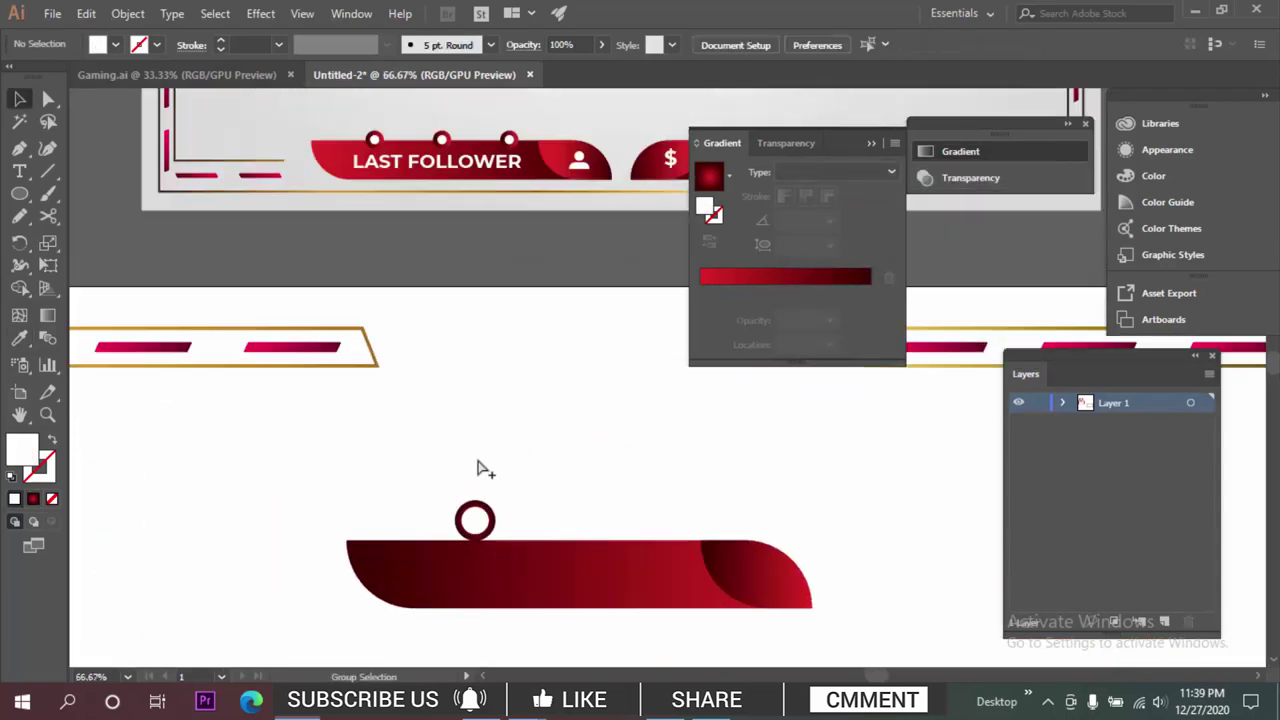
scroll(482, 468, "up", 2)
left_click_drag(468, 562, 531, 406)
scroll(498, 418, "up", 2)
left_click(502, 425)
left_click(577, 385)
scroll(577, 385, "down", 3)
left_click_drag(571, 321, 543, 404)
scroll(558, 473, "down", 2)
scroll(652, 456, "up", 3)
left_click_drag(569, 449, 599, 520)
left_click_drag(599, 523, 580, 366)
left_click(499, 230)
scroll(515, 230, "down", 3)
scroll(405, 343, "up", 3)
left_click(578, 296)
scroll(576, 290, "down", 3)
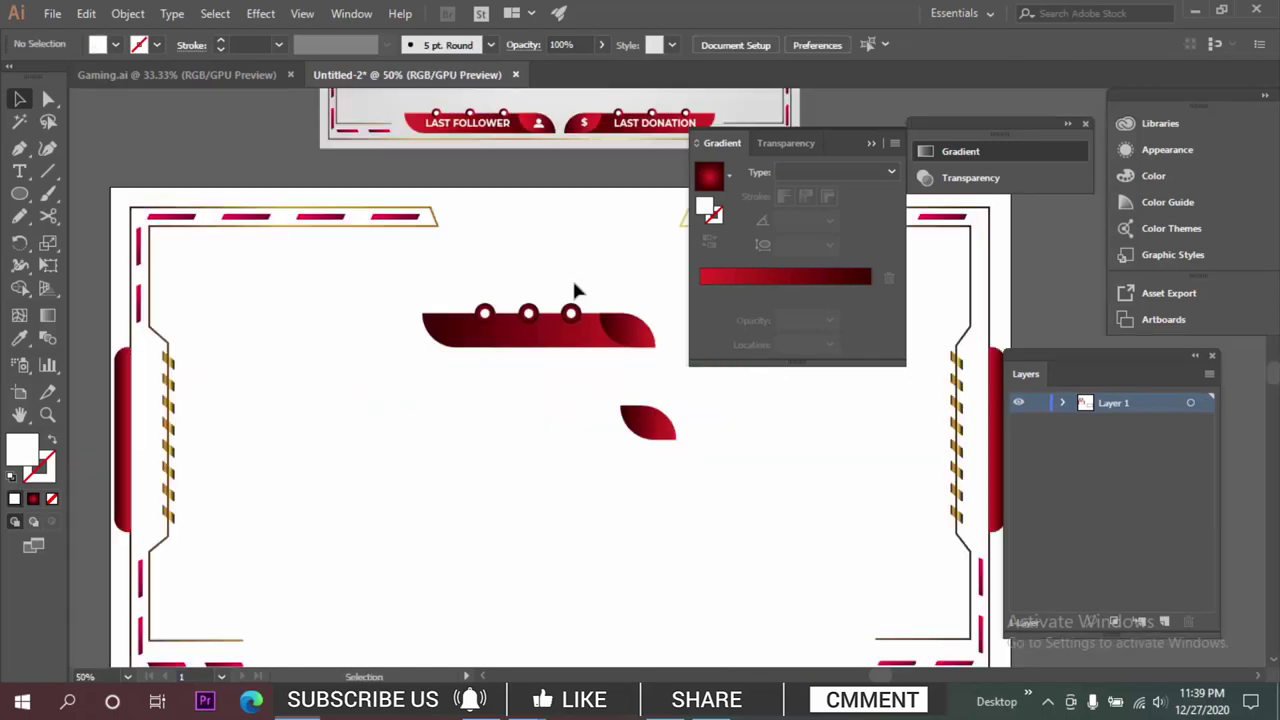
Cut the self-drawn red banner, its three rings and the spare leaf shape from the artboard.
left_click_drag(423, 288, 307, 328)
left_click_drag(311, 317, 586, 515)
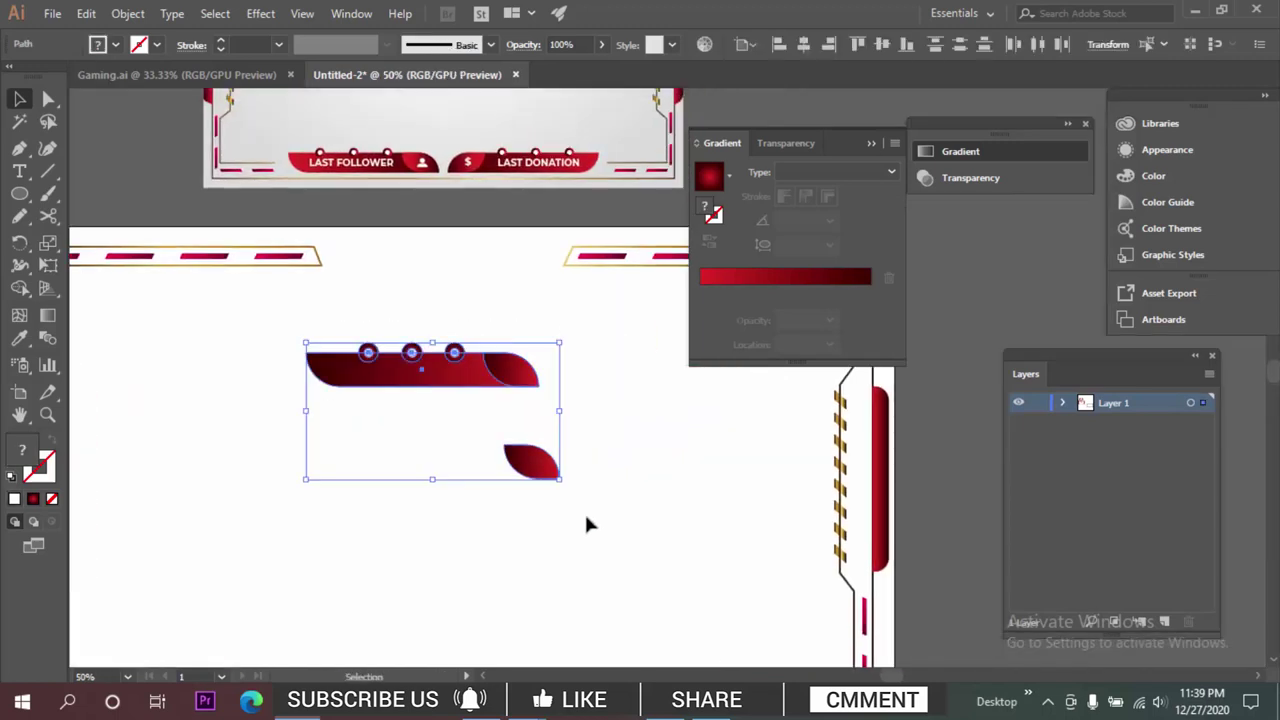
key("ctrl+x")
Copy the reference's LAST FOLLOWER and LAST DONATION banners to the bottom centre of the new overlay.
scroll(603, 528, "up", 3)
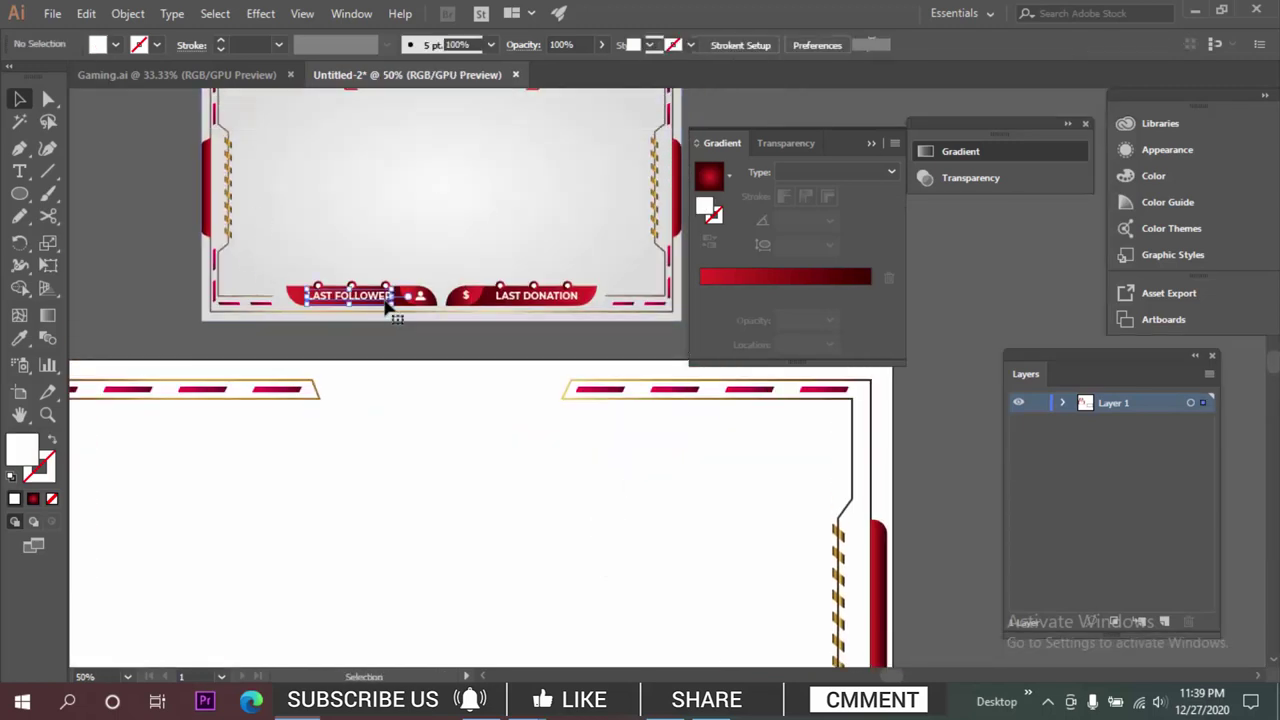
right_click(380, 300)
left_click(352, 252)
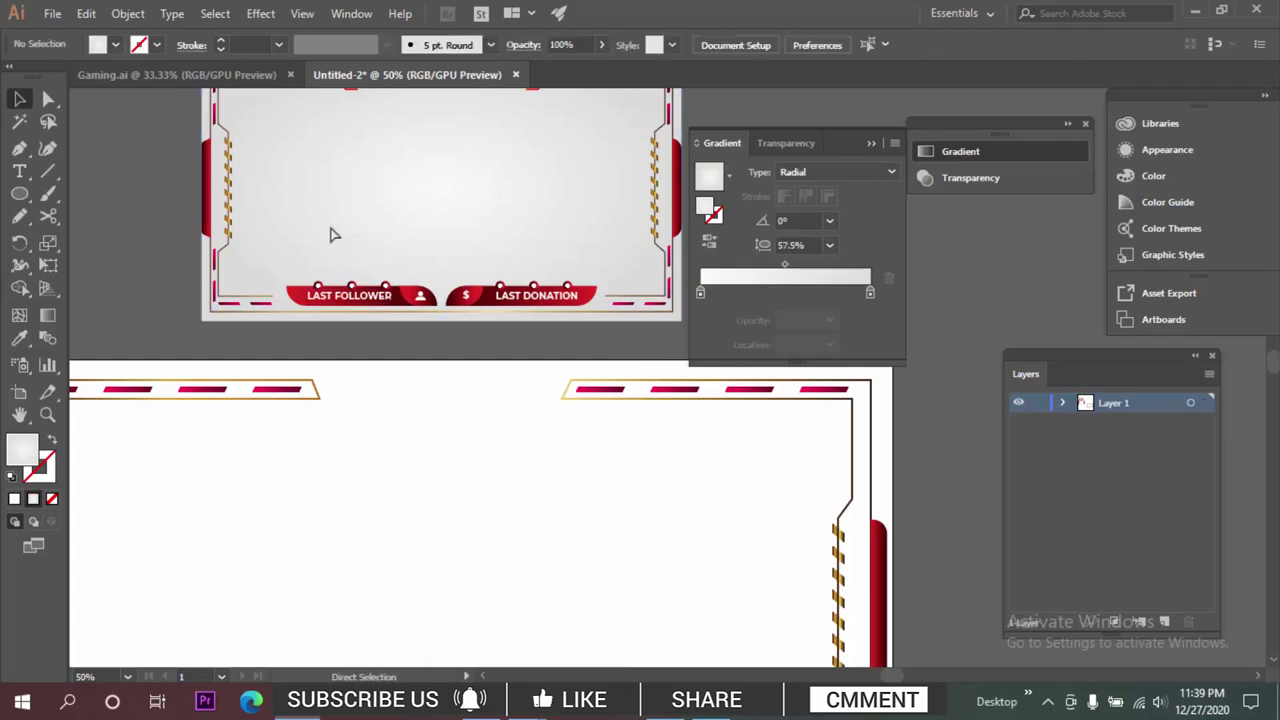
left_click_drag(296, 273, 578, 305)
key("ctrl+minus")
key("ctrl+minus")
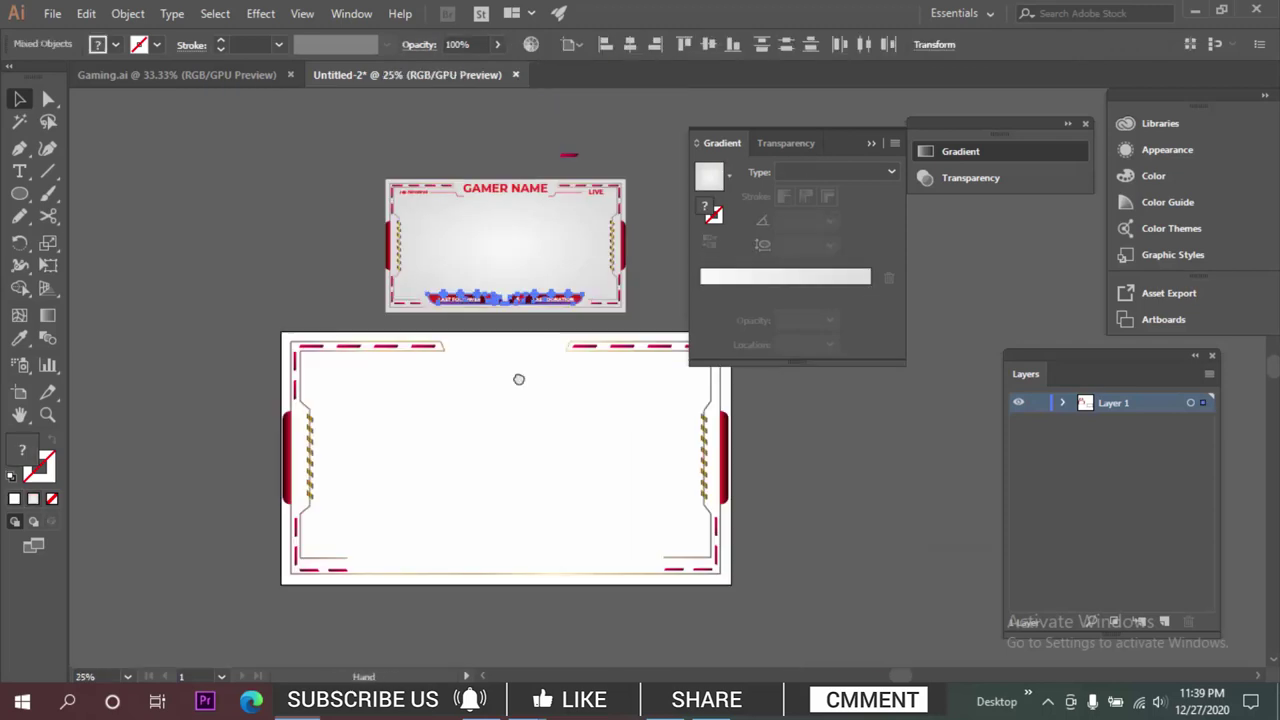
left_click_drag(548, 193, 551, 456)
Group the copied banners and scale the group up to fill more of the gap between the frame's lower corners.
scroll(566, 456, "up", 2)
left_click_drag(645, 451, 467, 448)
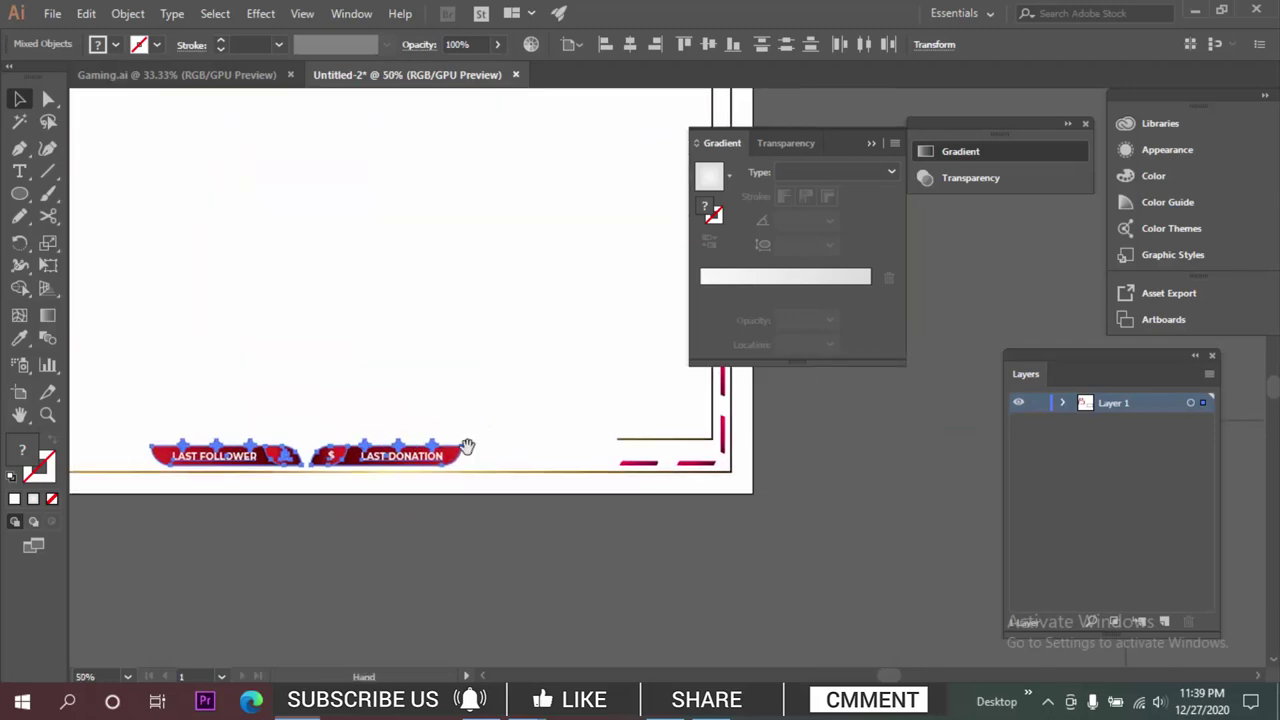
right_click(437, 466)
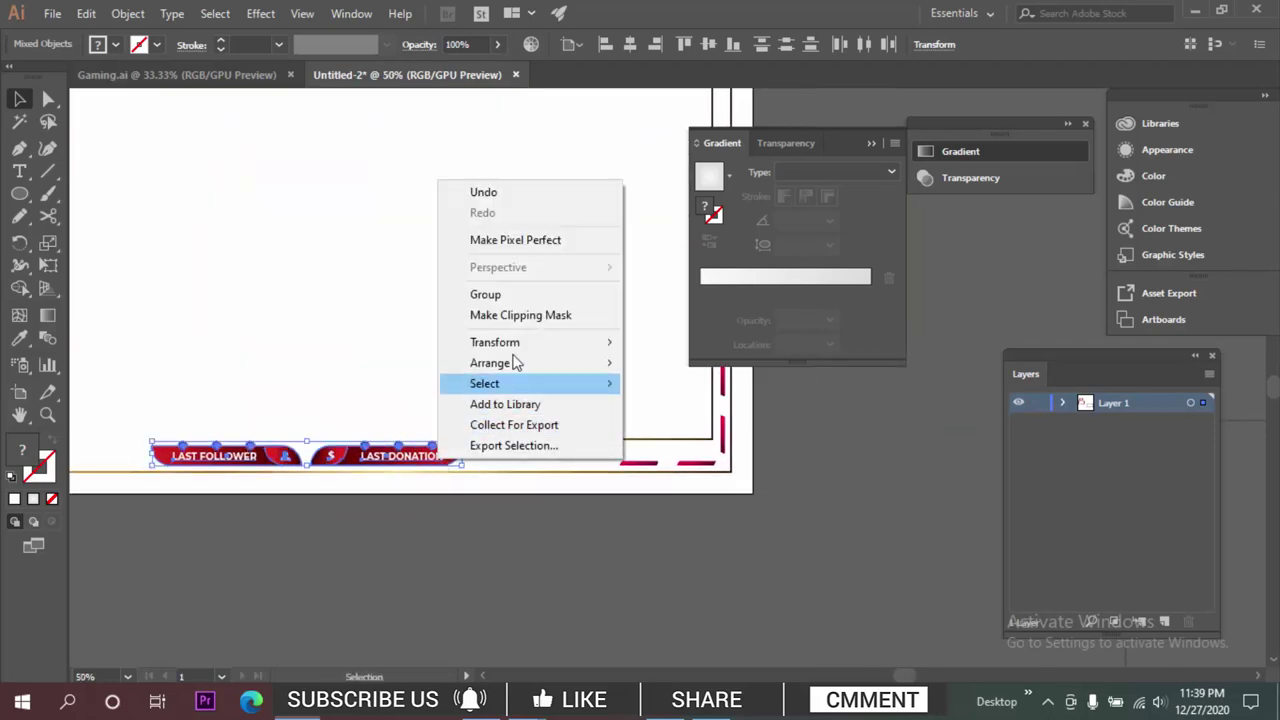
left_click(486, 294)
left_click_drag(428, 402, 628, 443)
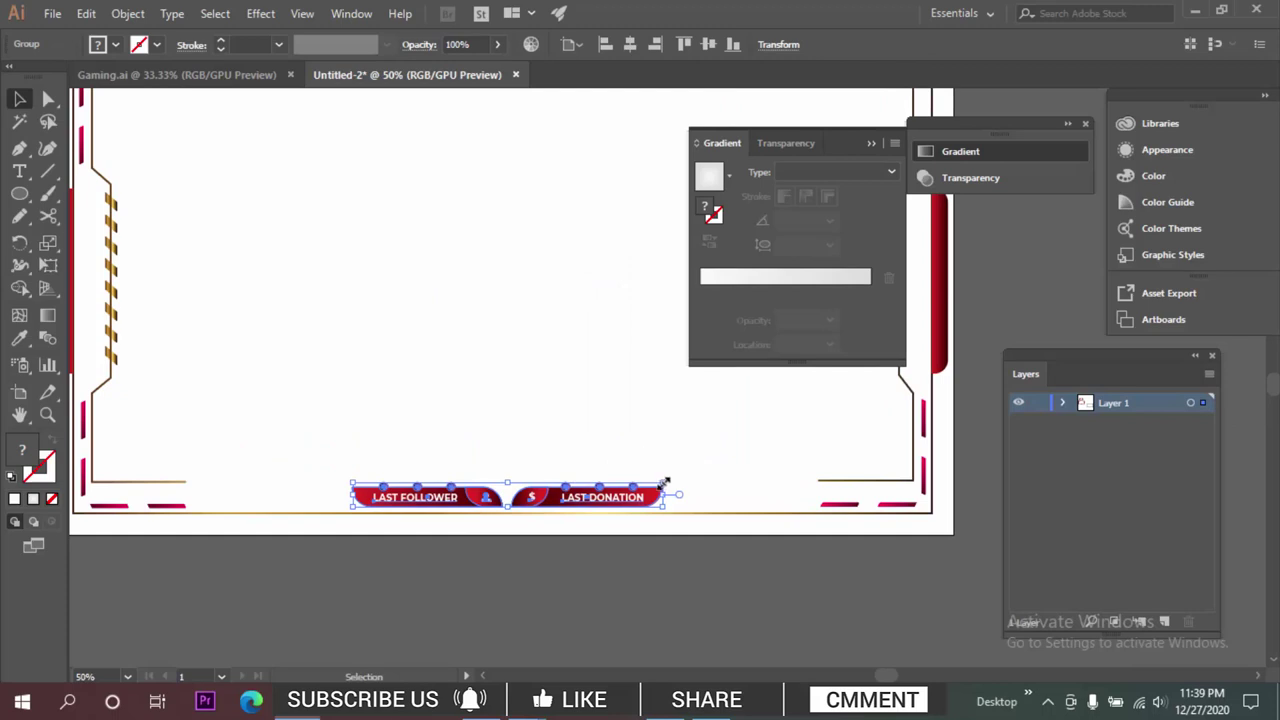
left_click_drag(663, 484, 767, 457)
left_click(590, 406)
Move the banner group up slightly so it sits just above the frame's gold bottom line.
left_click_drag(573, 444, 567, 498)
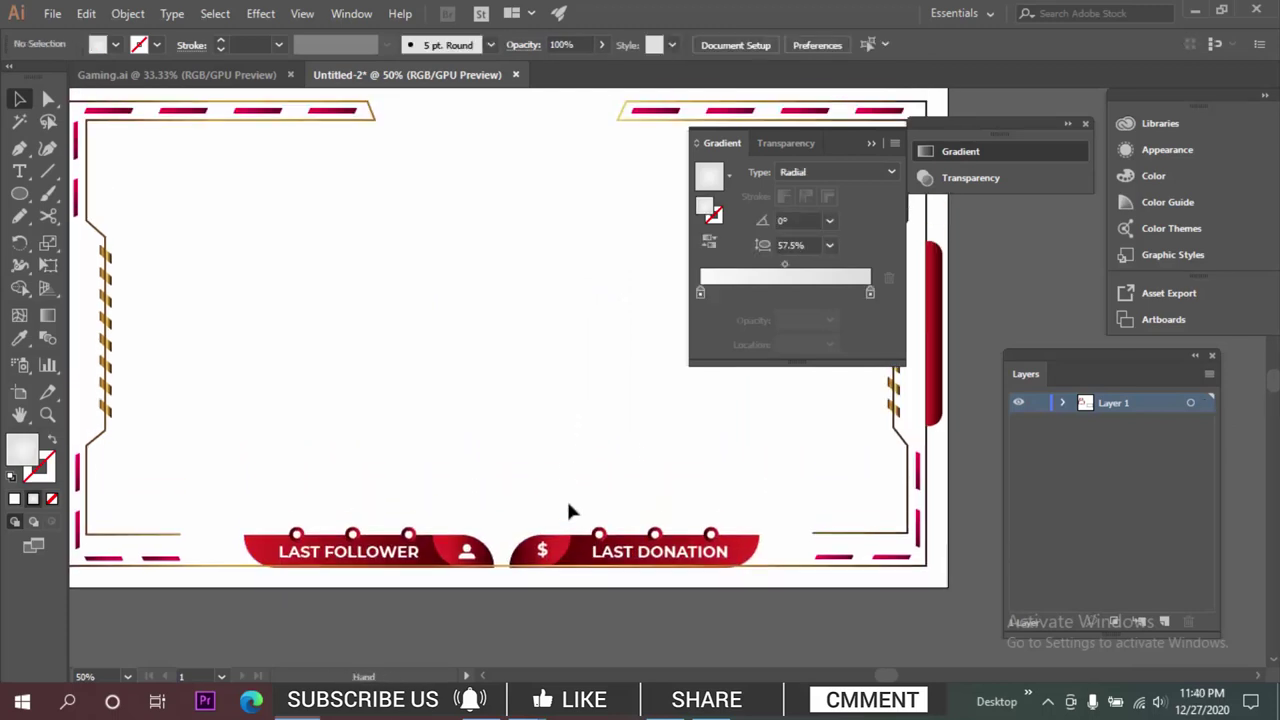
scroll(565, 552, "up", 1)
left_click_drag(565, 560, 565, 537)
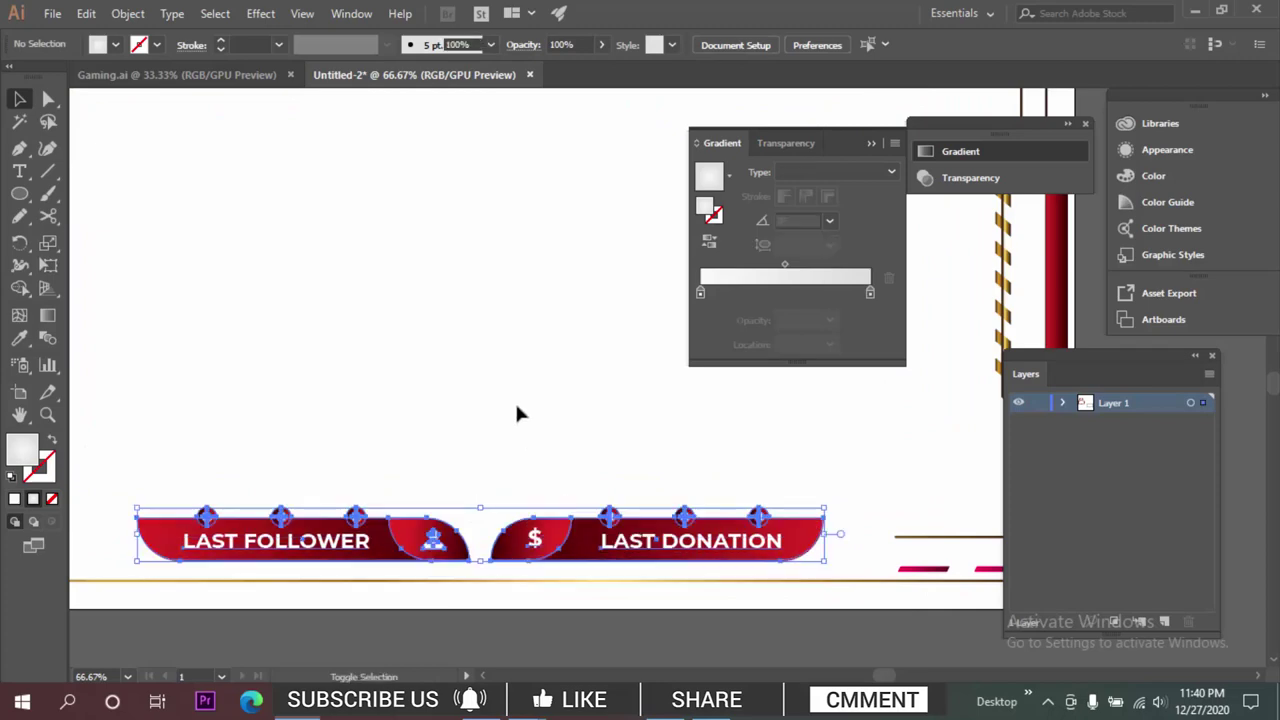
scroll(514, 400, "down", 3)
scroll(513, 397, "up", 3)
Enlarge the banner group slightly, keeping it centred between the lower corner lines, and deselect it.
left_click(621, 543)
left_click_drag(808, 501, 634, 490)
left_click(511, 368)
scroll(470, 430, "down", 3)
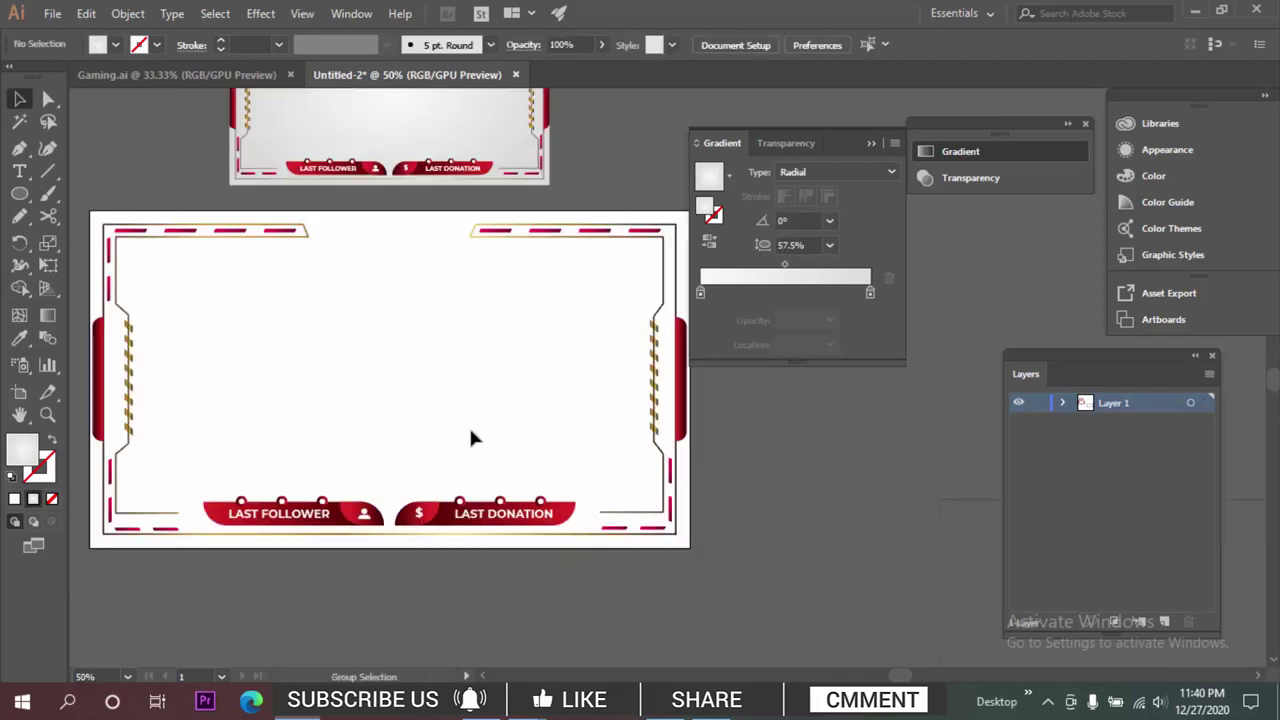
Place the reference's GAMER NAME title in the gap between the new overlay's upper frame pieces.
left_click_drag(342, 503, 348, 466)
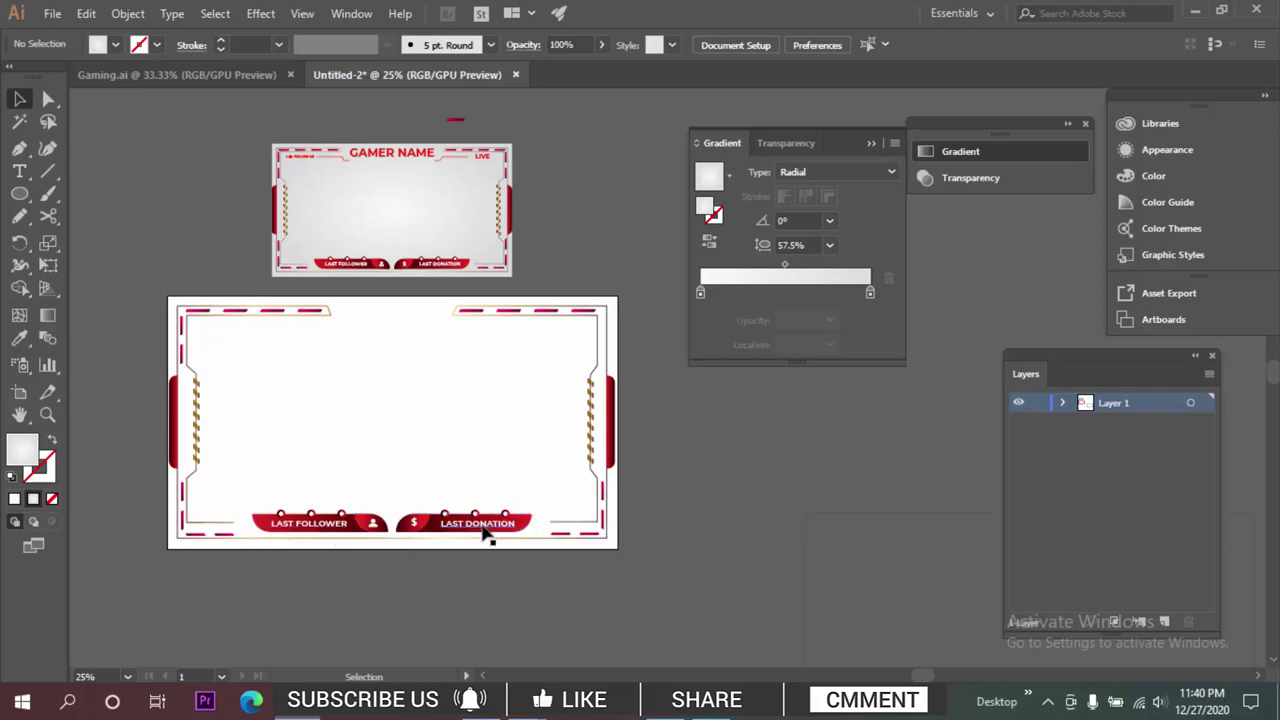
left_click_drag(348, 352, 423, 394)
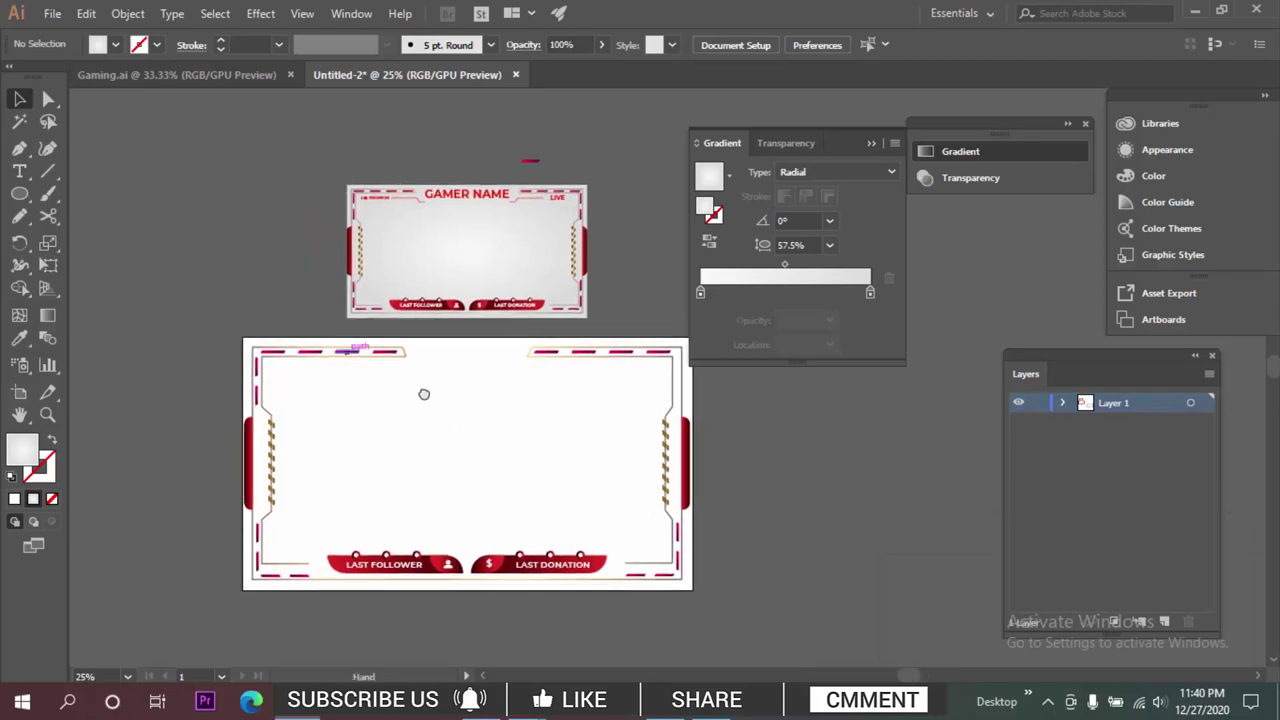
scroll(484, 192, "up", 1)
left_click_drag(481, 200, 509, 386)
scroll(491, 414, "up", 2)
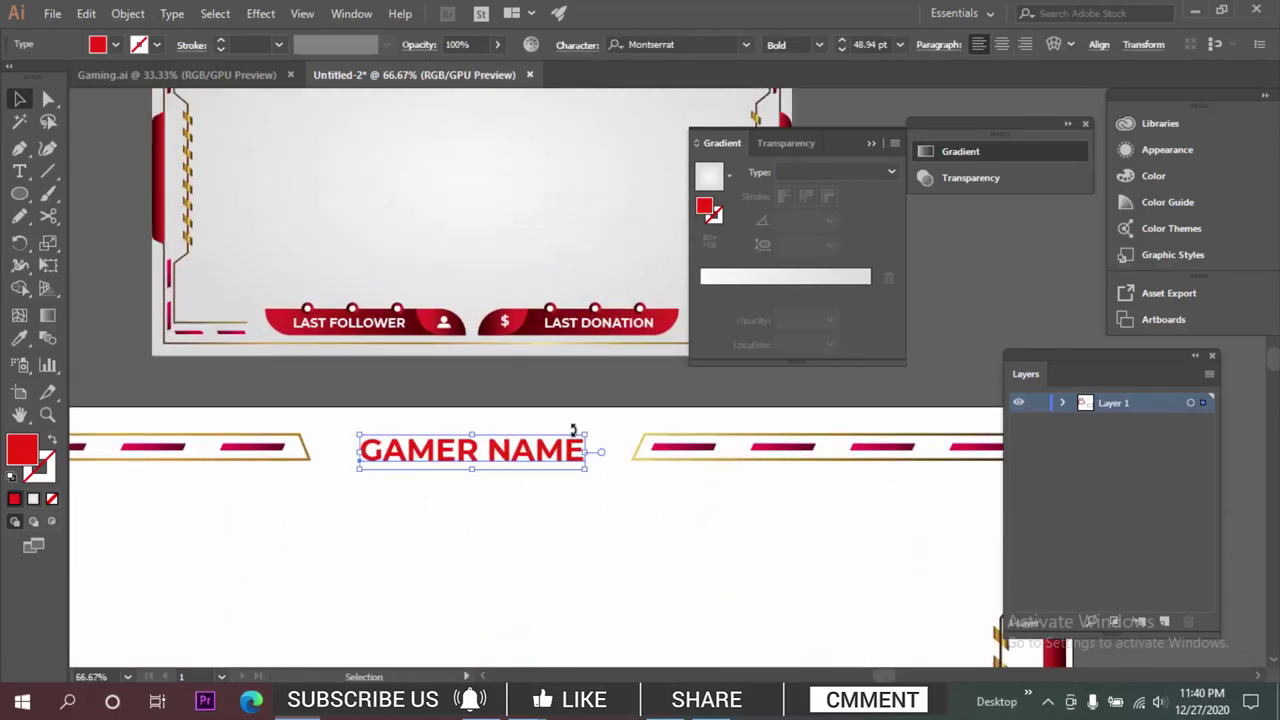
Enlarge the GAMER NAME title to 59.36 pt, keeping it centred between the upper frame pieces, and deselect it.
left_click_drag(585, 433, 611, 429)
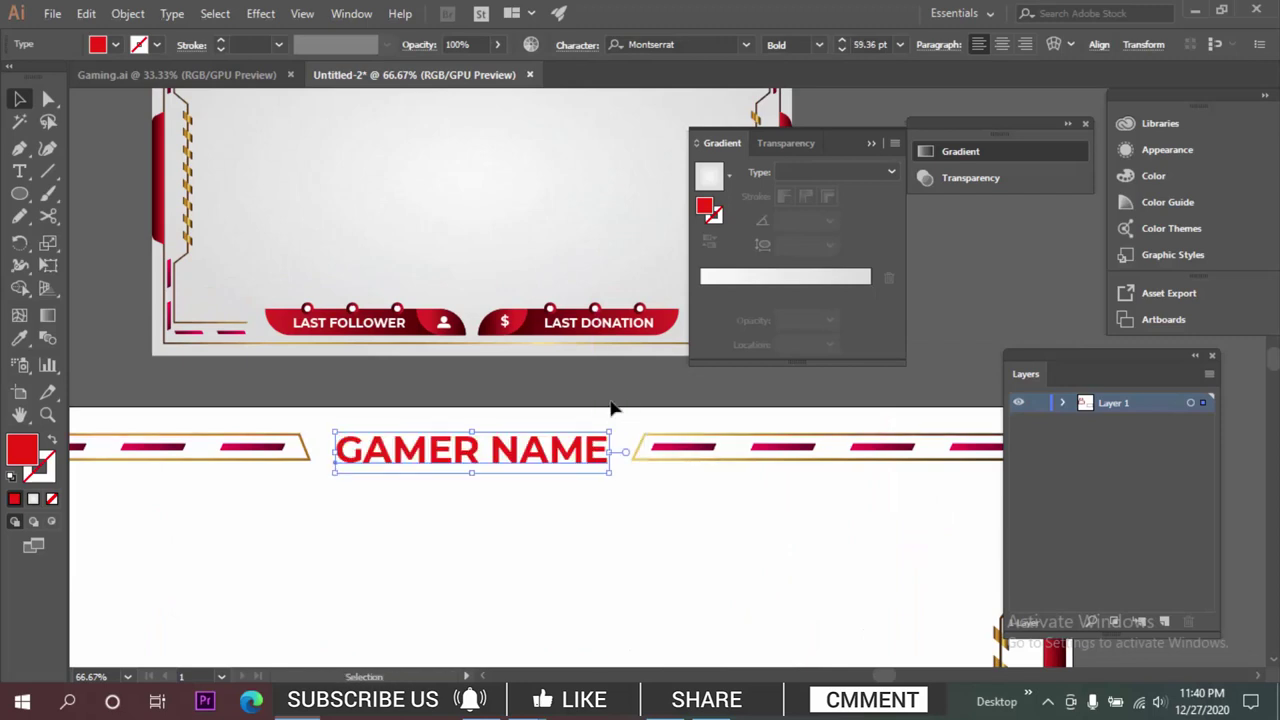
left_click(613, 403)
Draw an open stepped line below the upper-left frame piece with the Pen tool and swap its red fill to the stroke.
scroll(508, 432, "down", 1)
left_click_drag(508, 478, 508, 523)
scroll(330, 540, "left", 2)
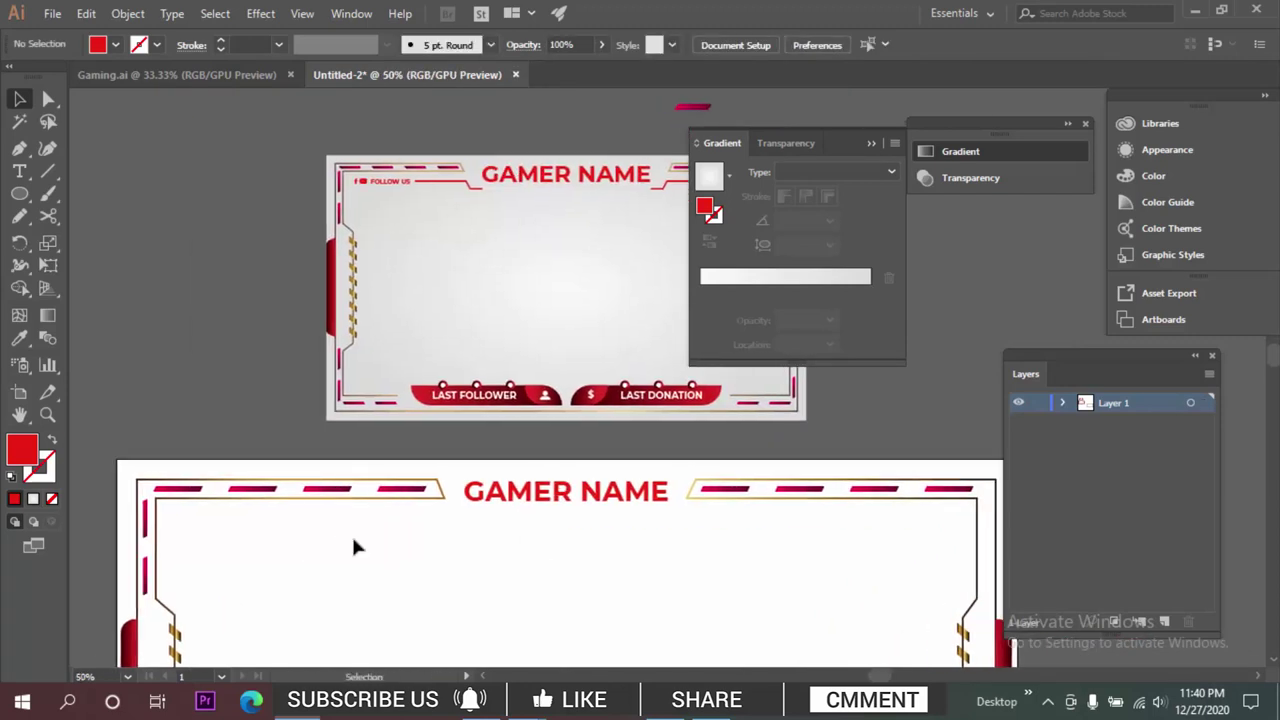
key("p")
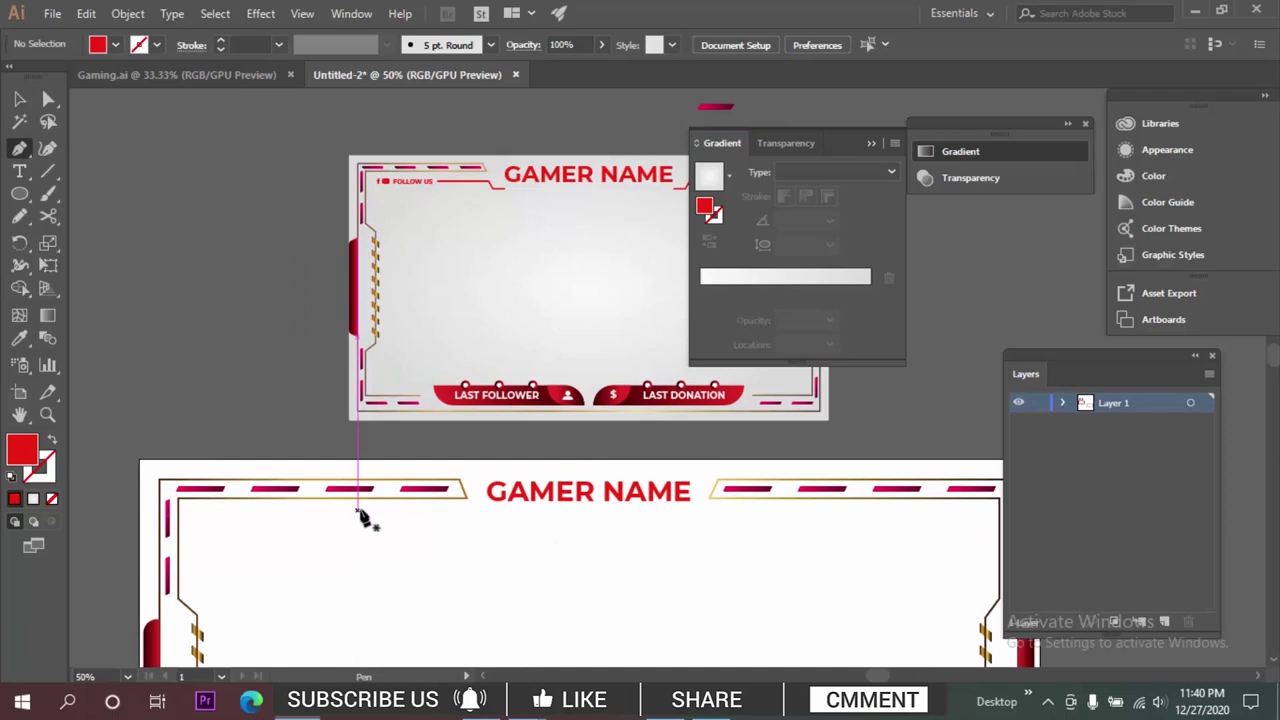
left_click(359, 510)
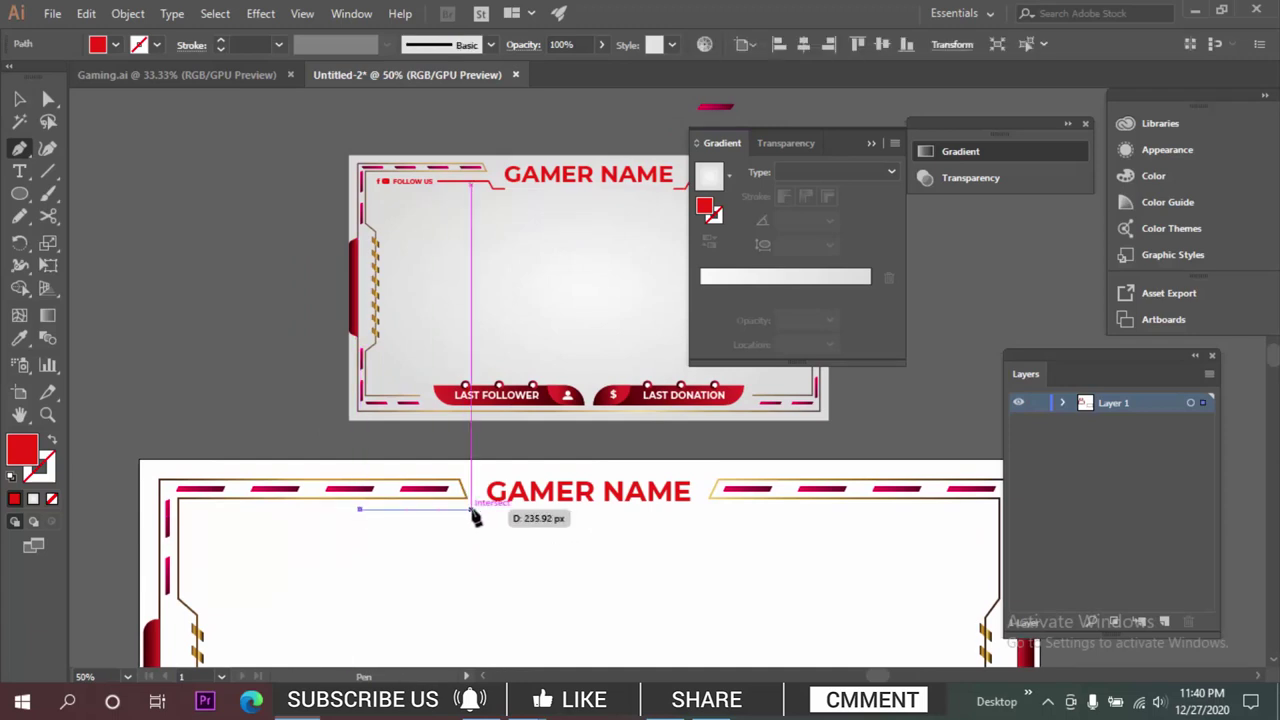
left_click(471, 510)
left_click(480, 523)
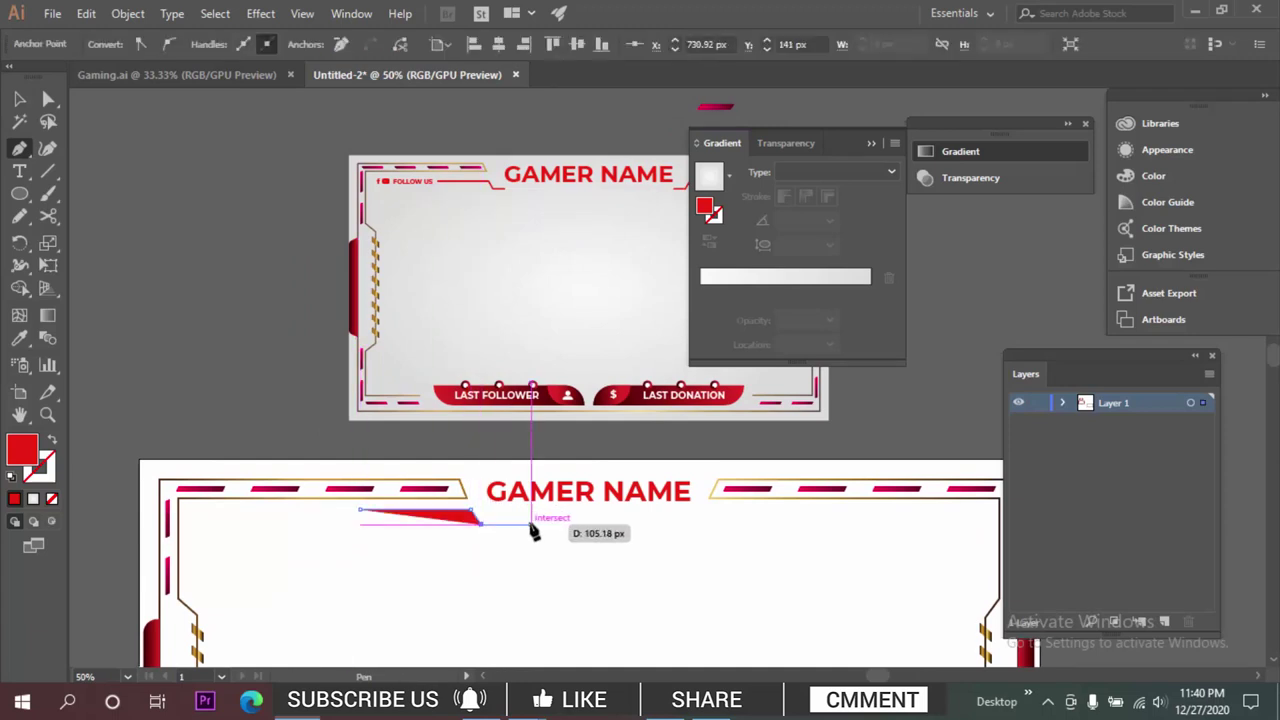
left_click(530, 523)
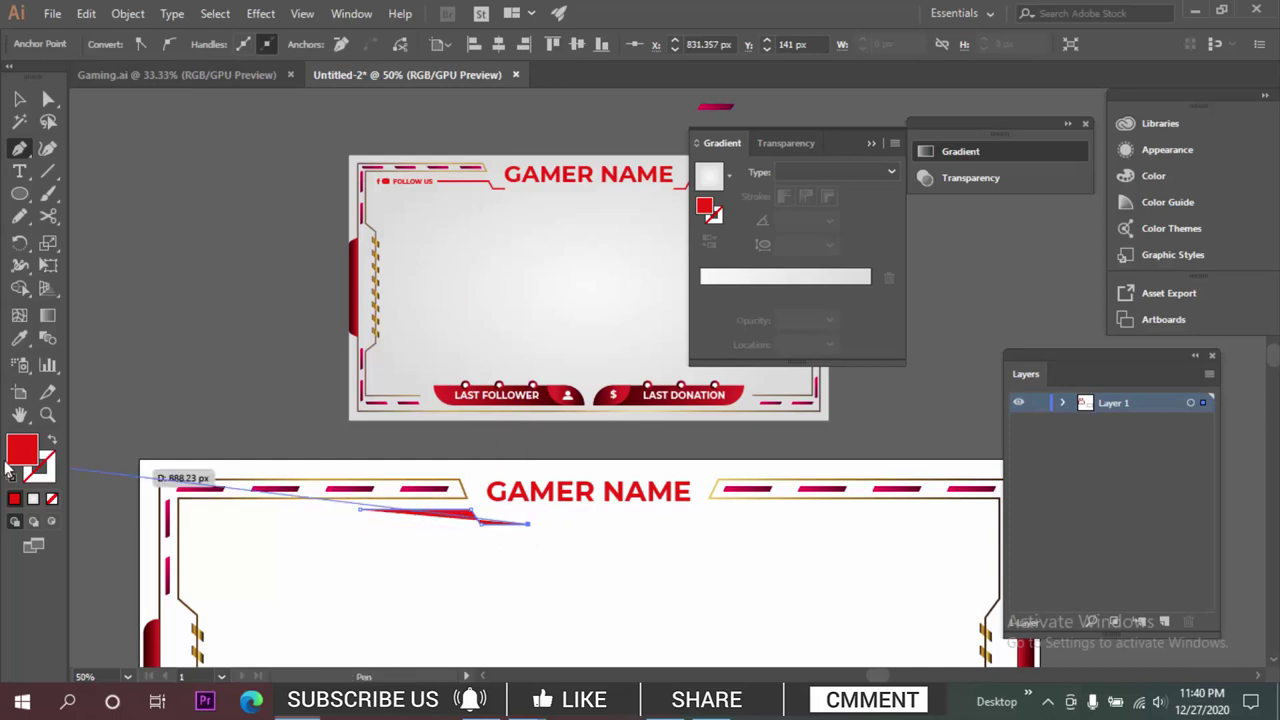
left_click(53, 439)
key("v")
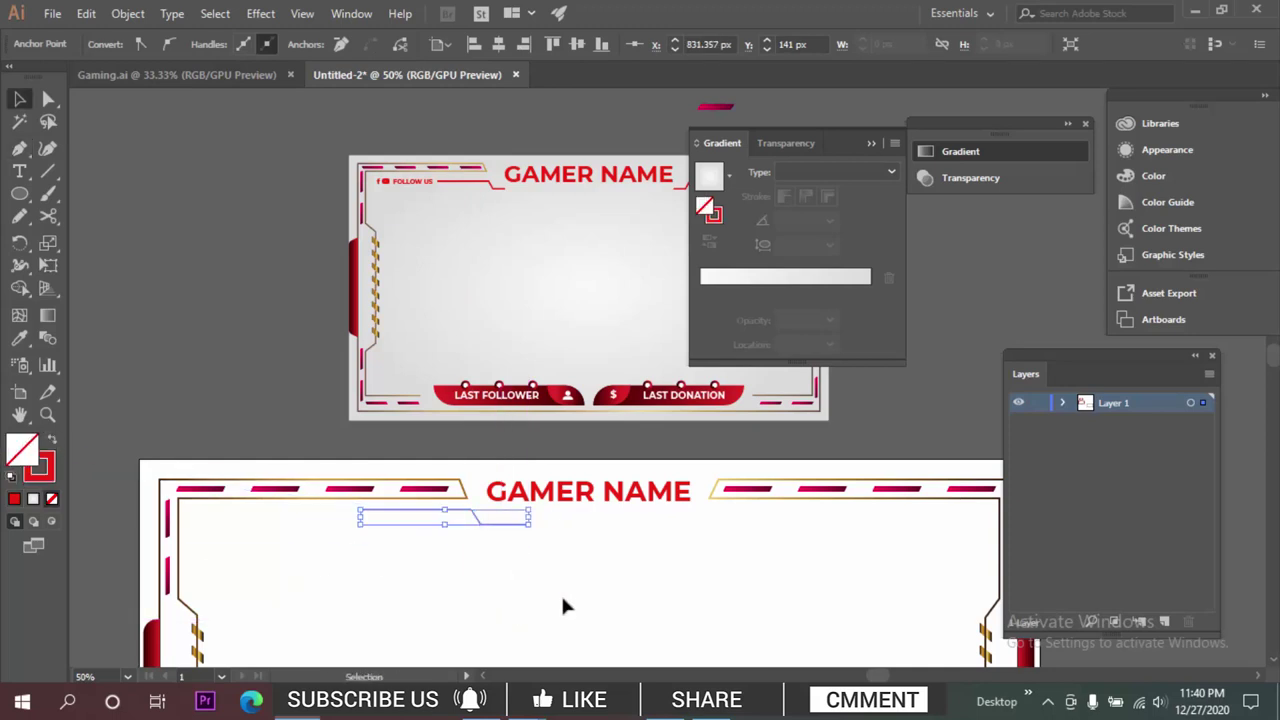
left_click(561, 596)
Set the stepped line's stroke weight to 3 pt.
left_click_drag(504, 546, 481, 595)
left_click(490, 568)
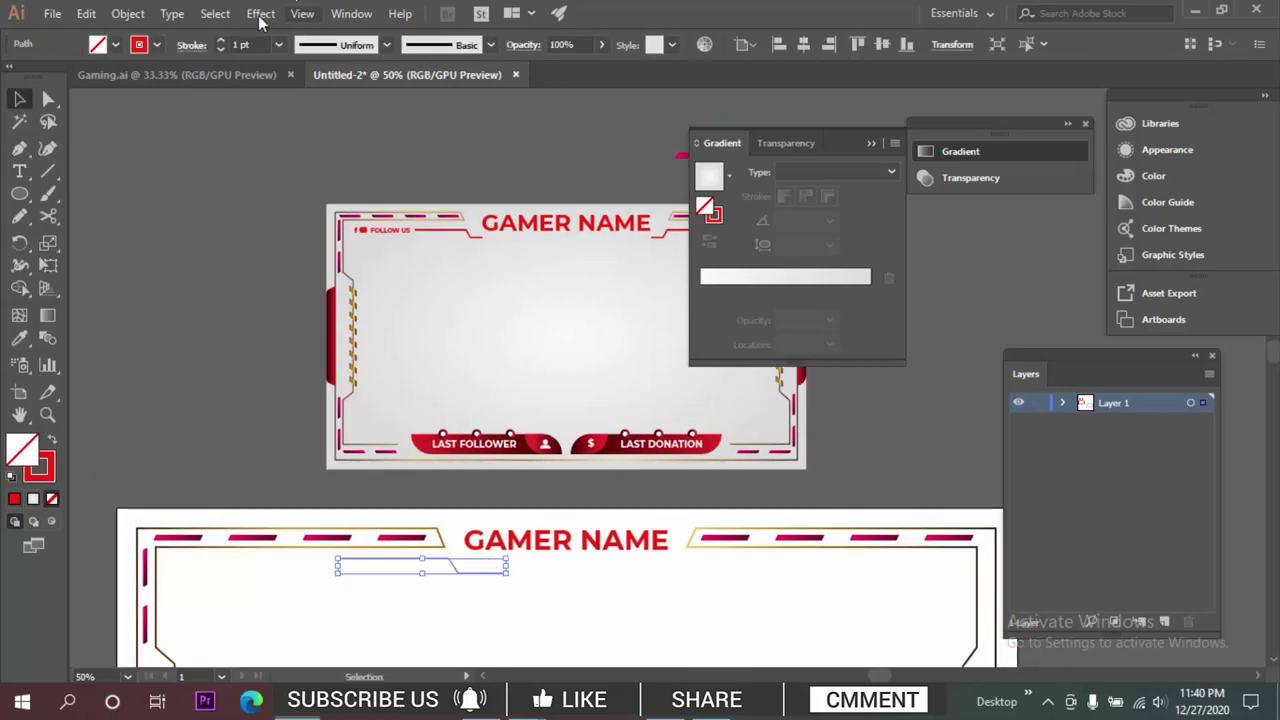
left_click(262, 44)
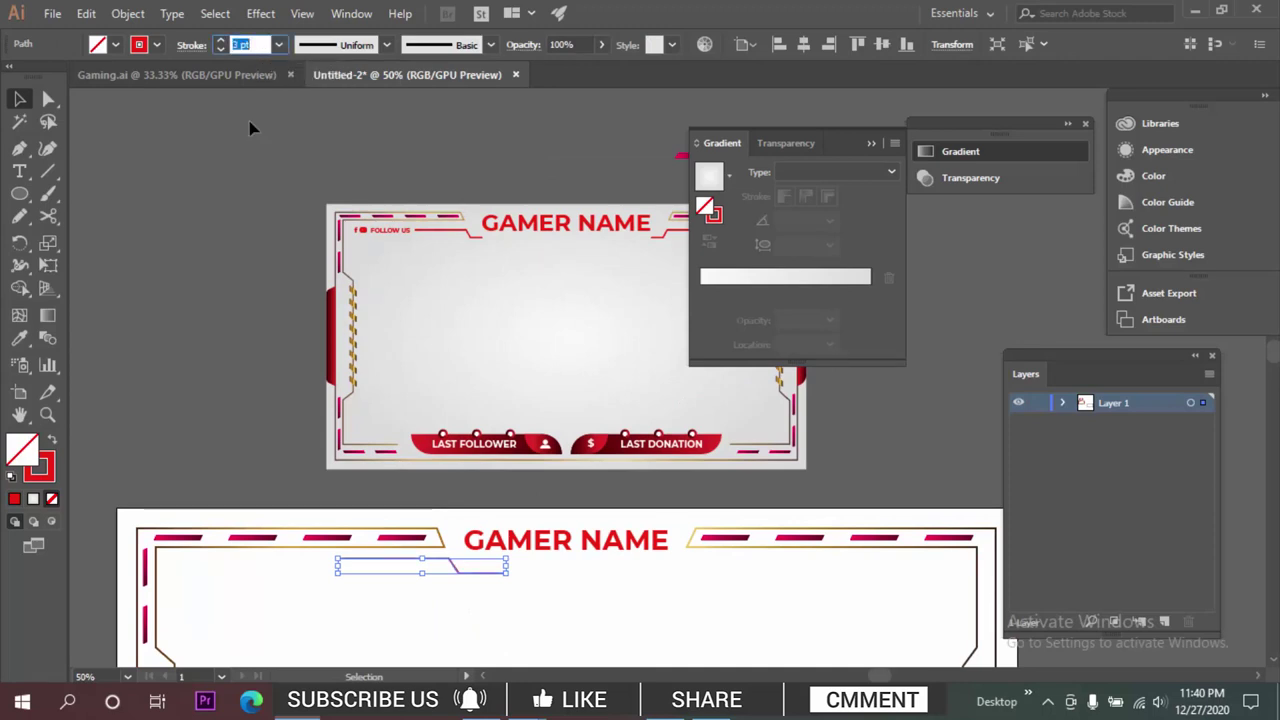
left_click(300, 358)
Shorten the lower end of the red stepped line and copy the line to the other side of the title.
mouse_move(563, 586)
left_mouse_down()
mouse_move(550, 545)
mouse_move(463, 577)
mouse_move(466, 566)
left_mouse_up()
scroll(368, 238, "up", 1)
scroll(375, 260, "down", 1)
scroll(388, 540, "up", 1)
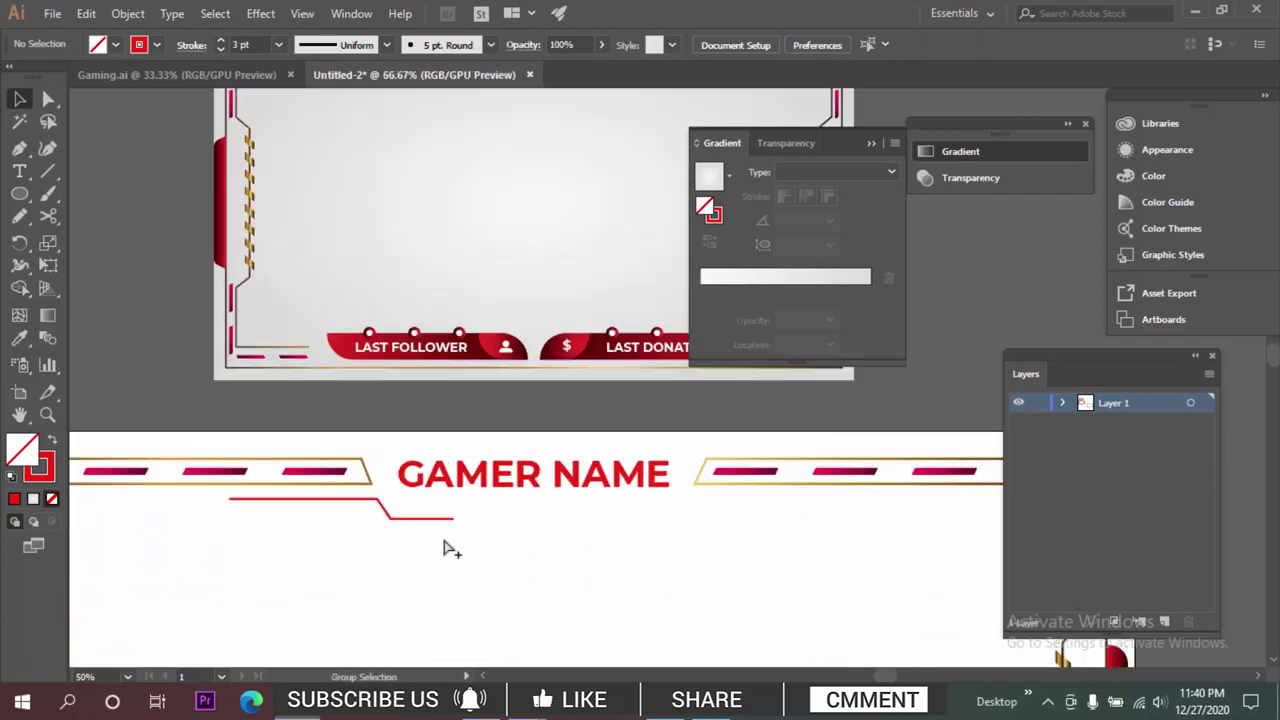
key("a")
left_click_drag(452, 512, 832, 536)
left_click(490, 542)
Reflect the copied stepped line across the vertical axis and shift it closer to the title.
key("v")
scroll(645, 523, "right", 2)
scroll(644, 522, "up", 1)
right_click(672, 520)
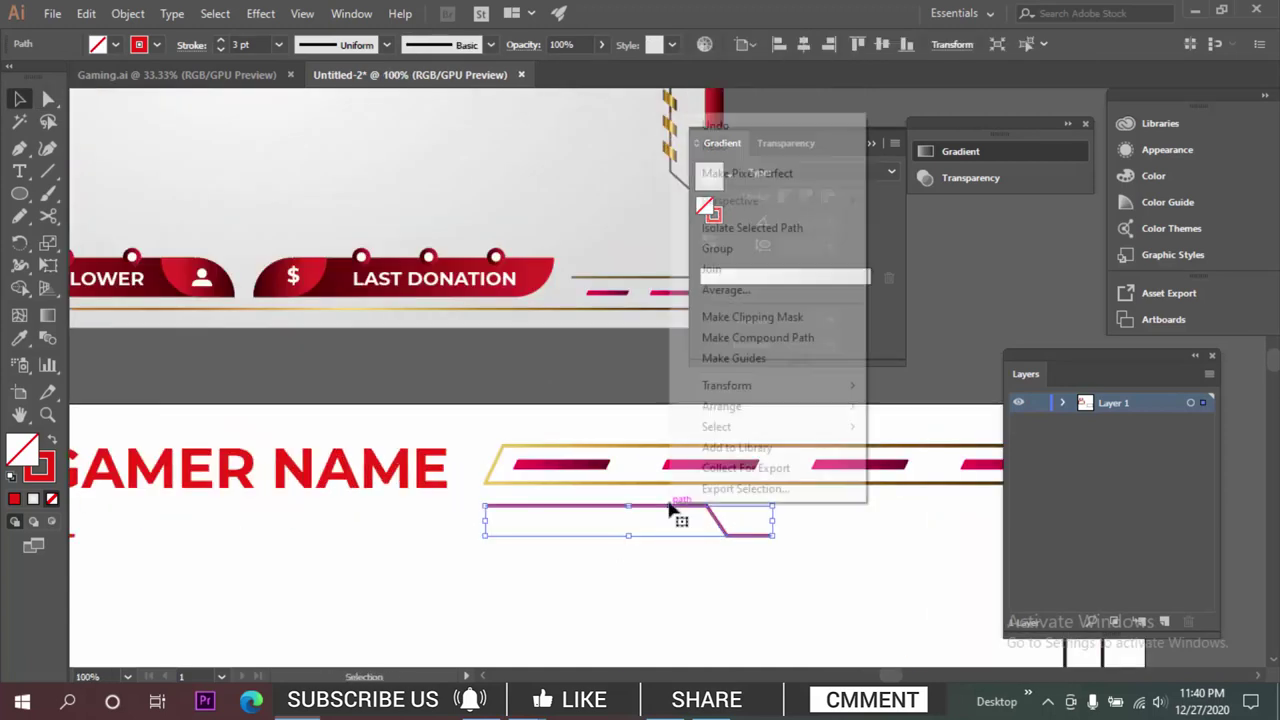
mouse_move(826, 395)
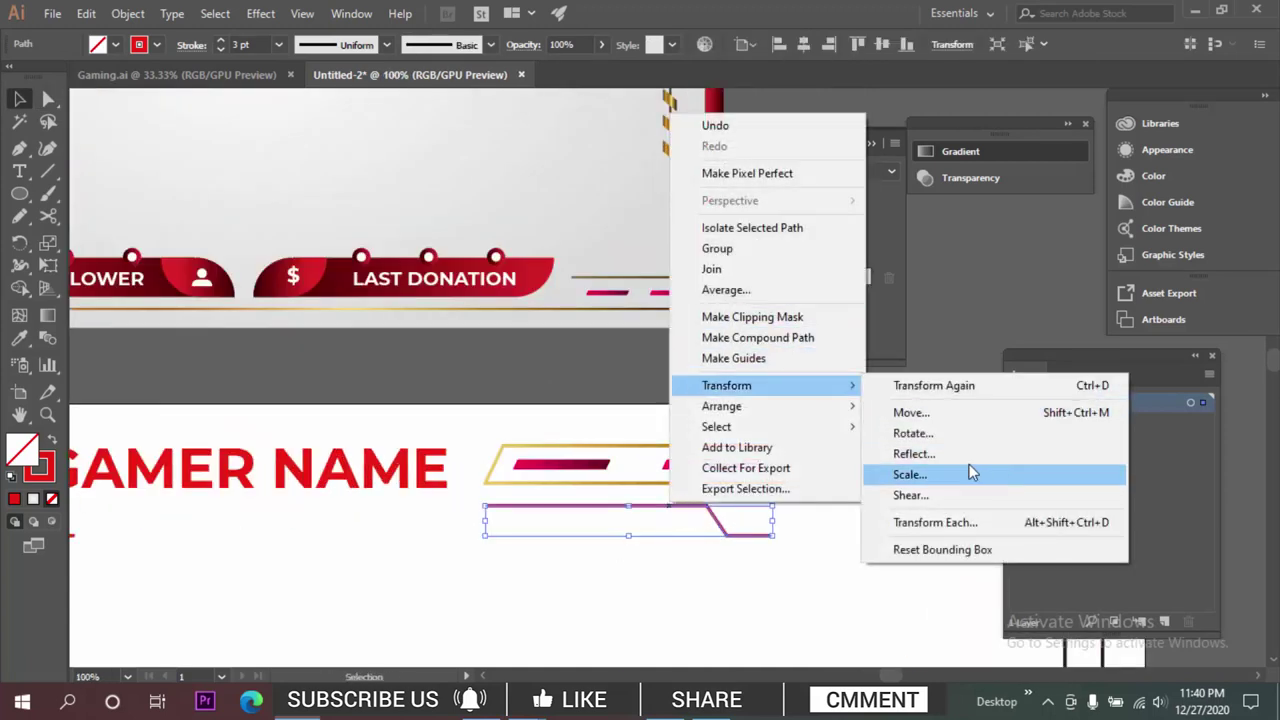
left_click(930, 453)
key("Return")
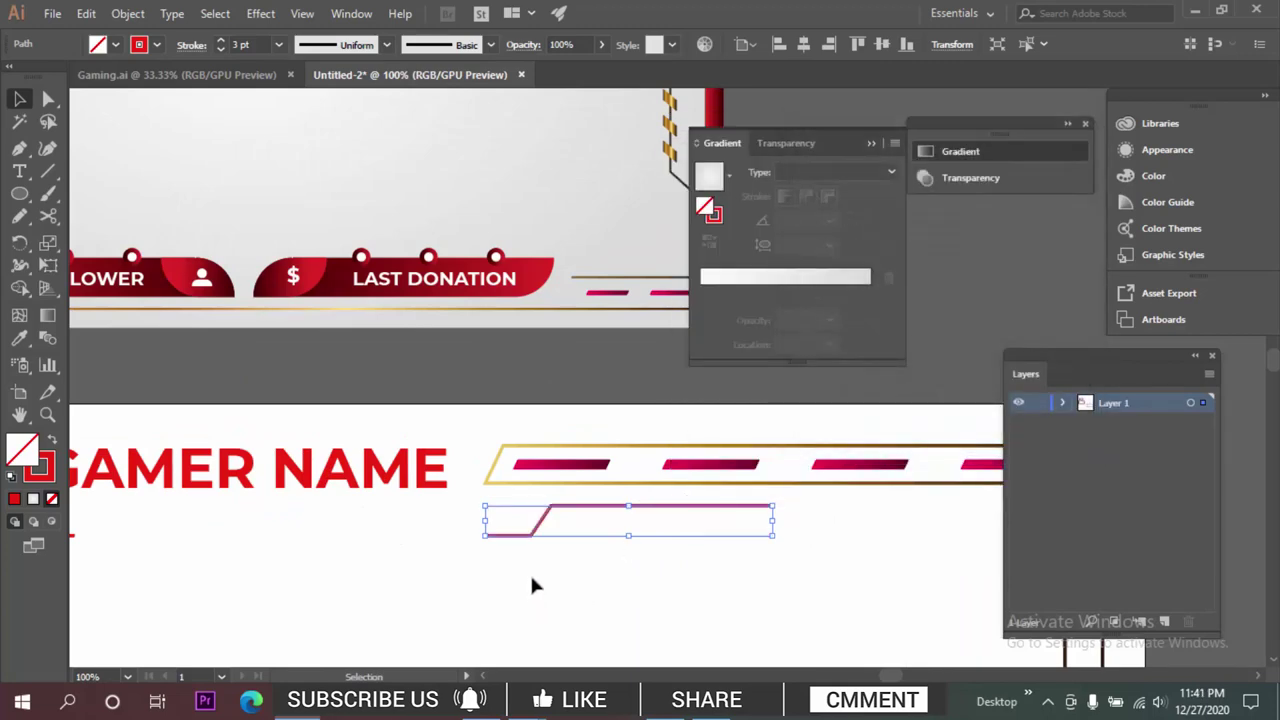
left_click_drag(566, 509, 499, 511)
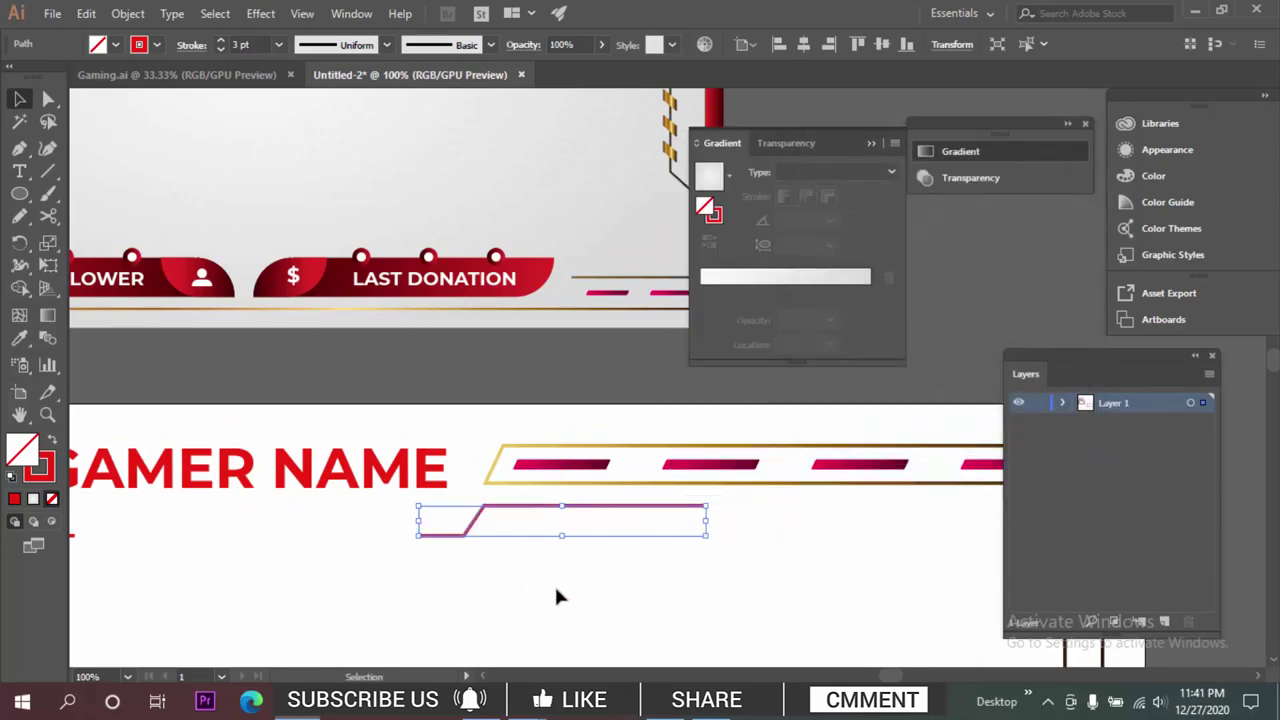
left_click(556, 585)
Copy the reference's FOLLOW US label with its social icons, enlarge it, and place it level with the start of the left red line.
scroll(567, 580, "down", 2)
left_click_drag(672, 548, 781, 473)
left_click_drag(309, 248, 323, 250)
scroll(361, 156, "up", 2)
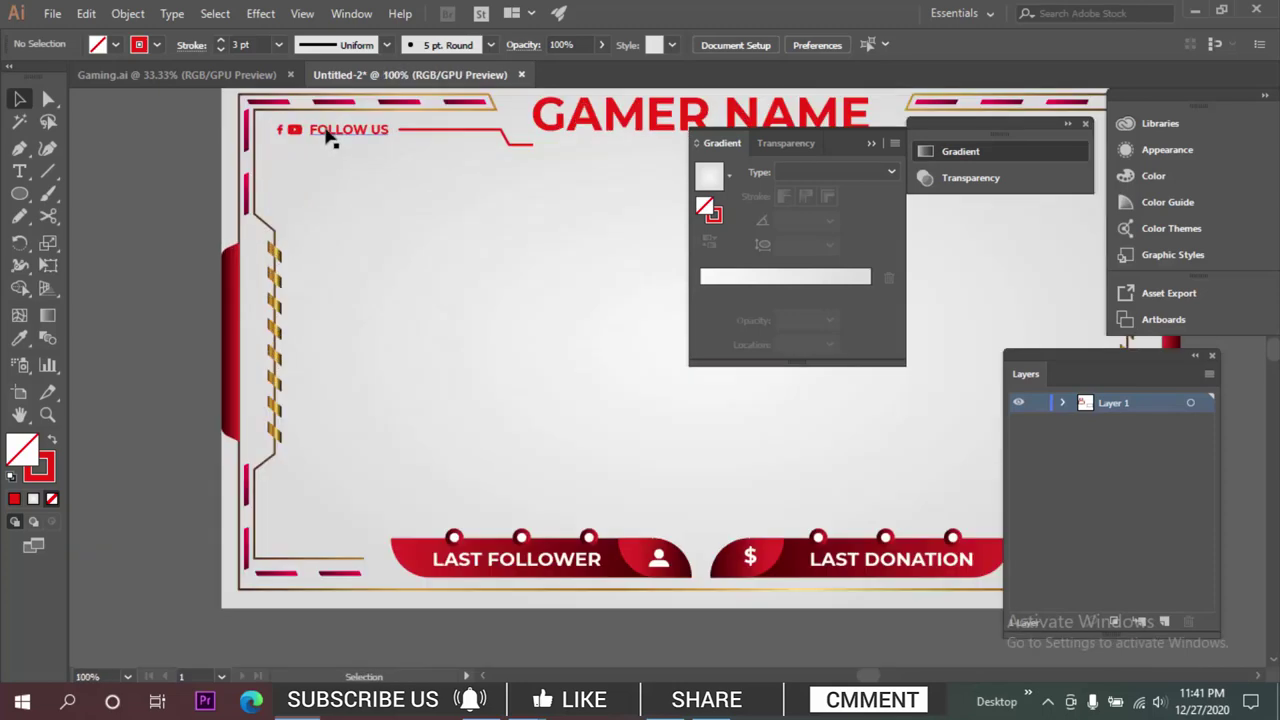
left_click_drag(328, 133, 424, 512)
left_click(575, 500)
scroll(574, 498, "up", 1)
left_click_drag(586, 473, 586, 465)
left_click(667, 533)
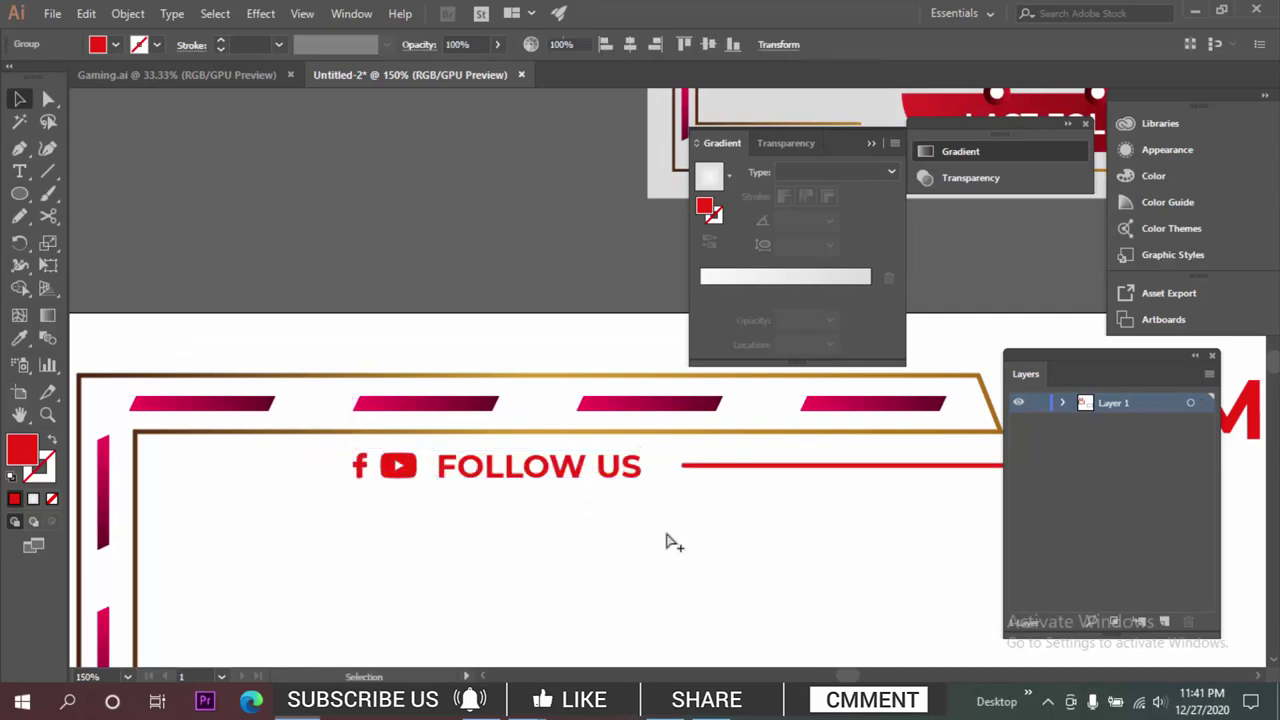
Lower the right-hand red stepped line slightly beneath the upper frame piece.
scroll(672, 540, "down", 4)
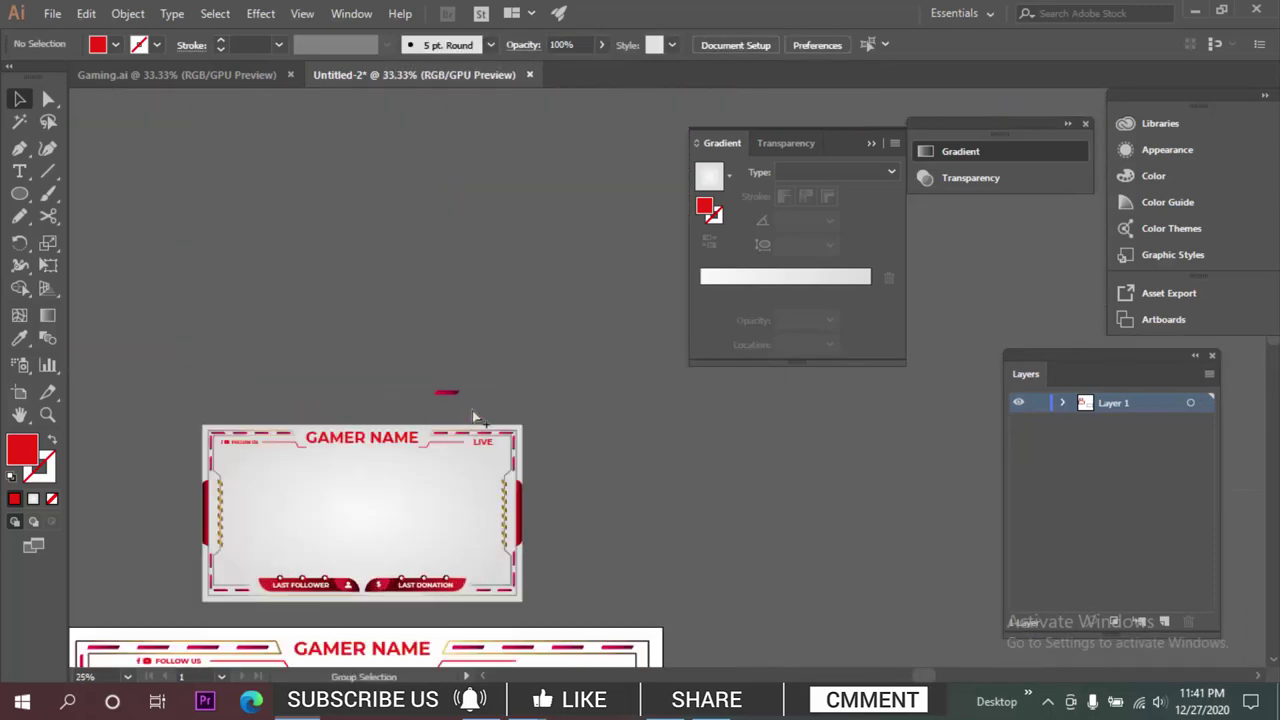
scroll(478, 420, "up", 4)
scroll(443, 237, "down", 3)
left_click_drag(589, 380, 420, 152)
scroll(385, 351, "up", 1)
left_click_drag(354, 351, 505, 350)
scroll(424, 336, "up", 1)
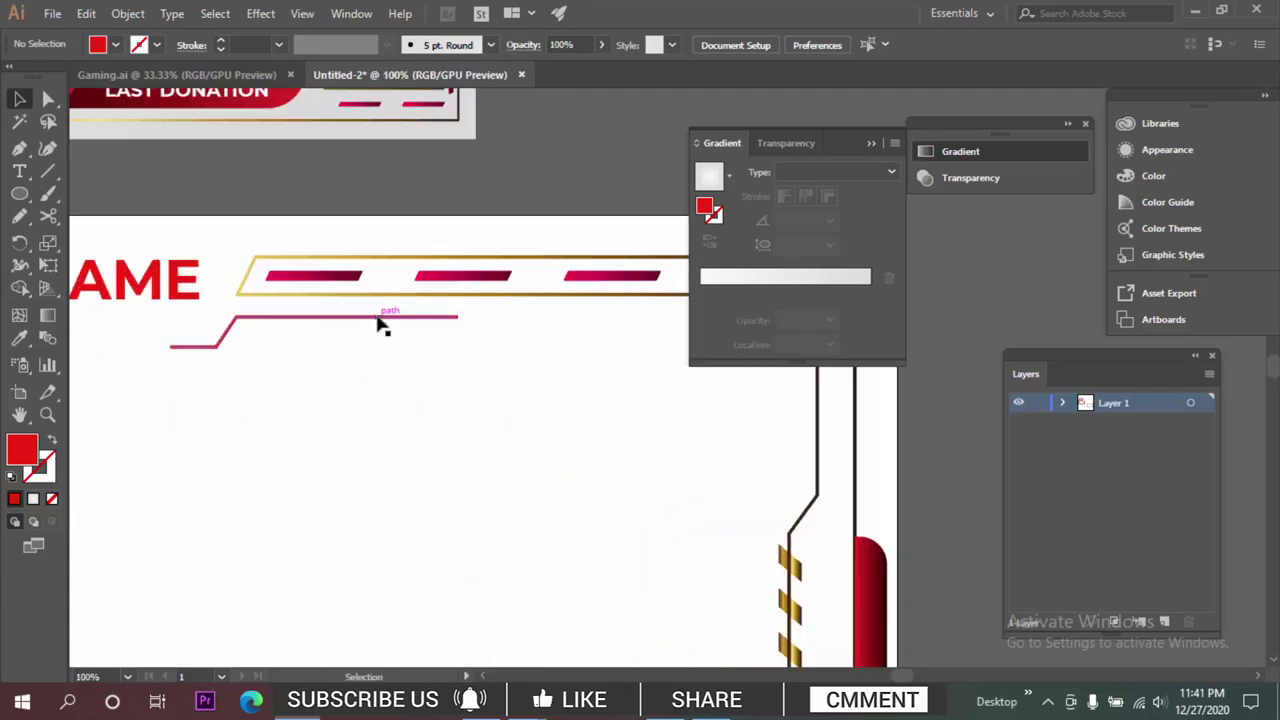
left_click_drag(378, 318, 376, 326)
left_click(600, 412)
Add the text LIVE as a new label below the right-hand red line.
scroll(601, 414, "down", 2)
left_click_drag(622, 423, 522, 557)
key("t")
left_click(420, 544)
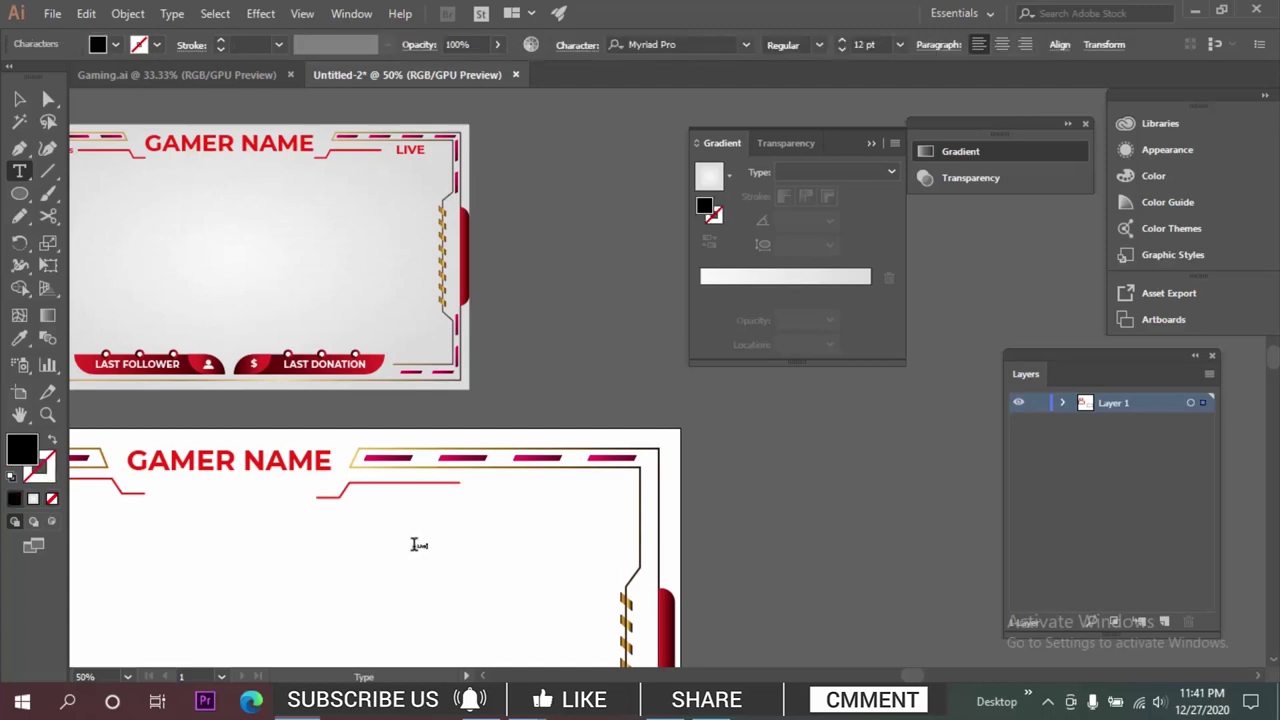
left_click(417, 545)
key("Escape")
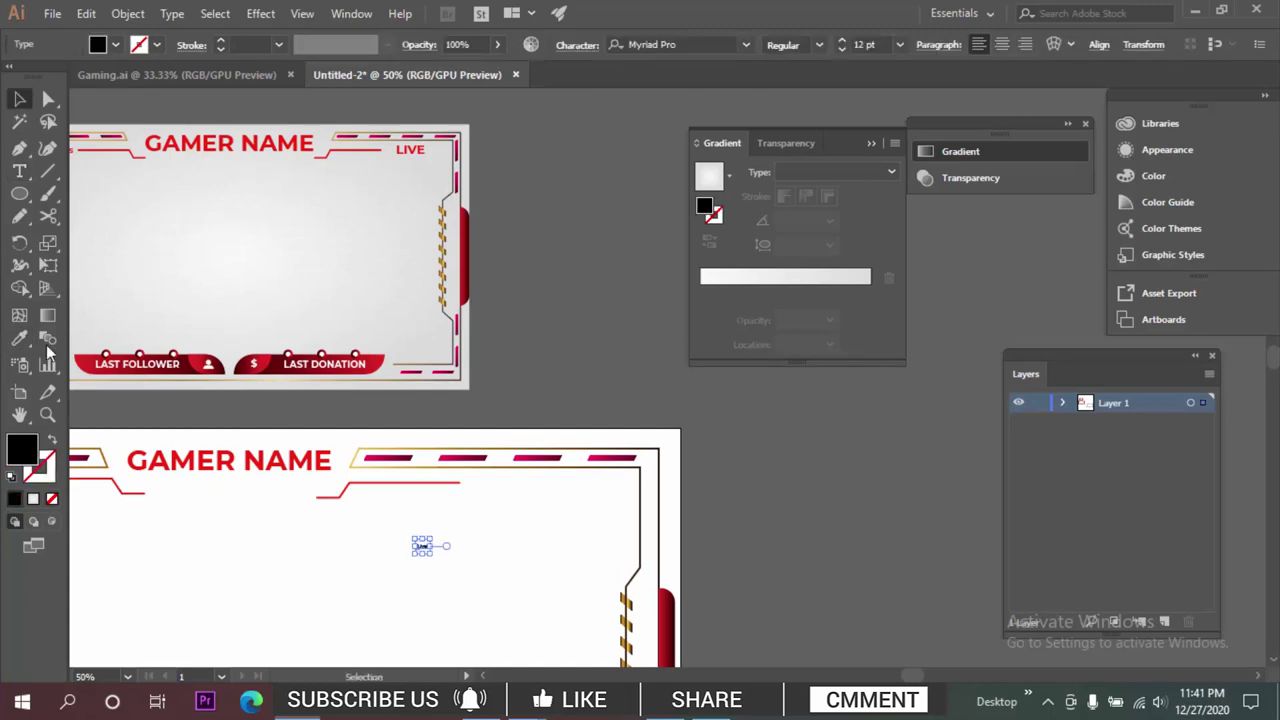
Match the LIVE text to the GAMER NAME title's red Montserrat Bold style with the Eyedropper tool.
key("i")
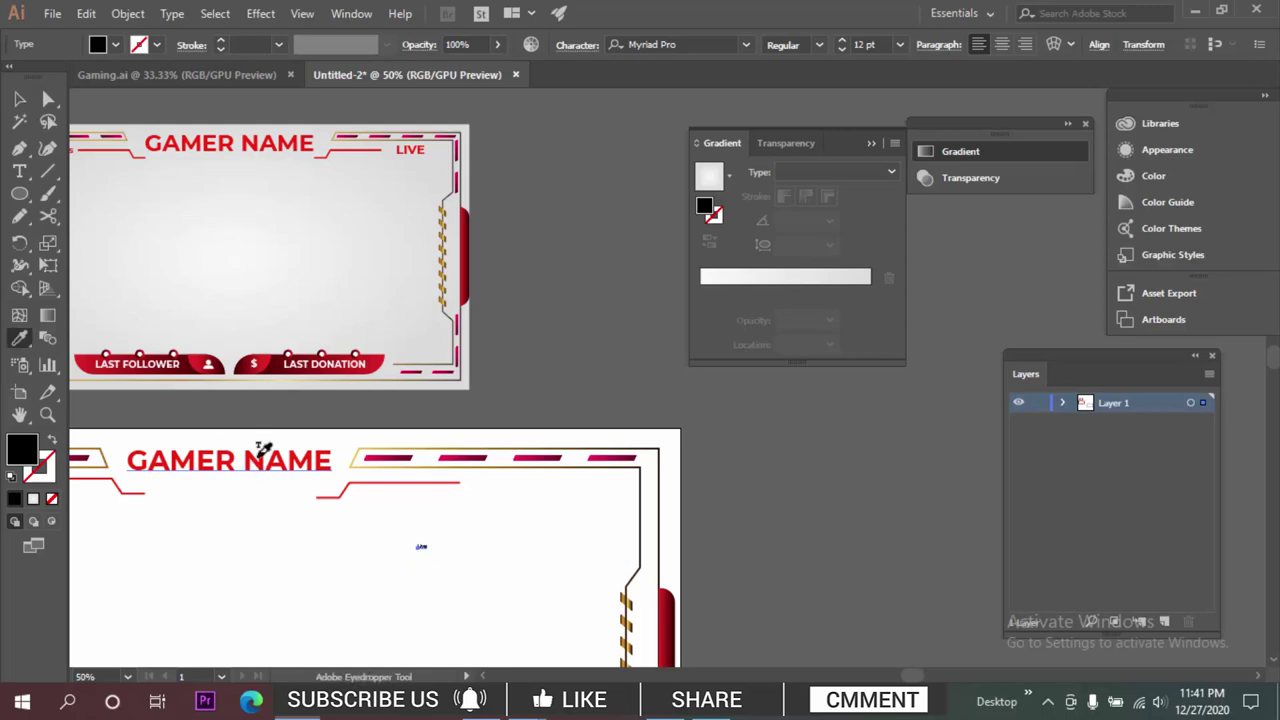
left_click(255, 460)
key("v")
key("ctrl+plus")
key("ctrl+plus")
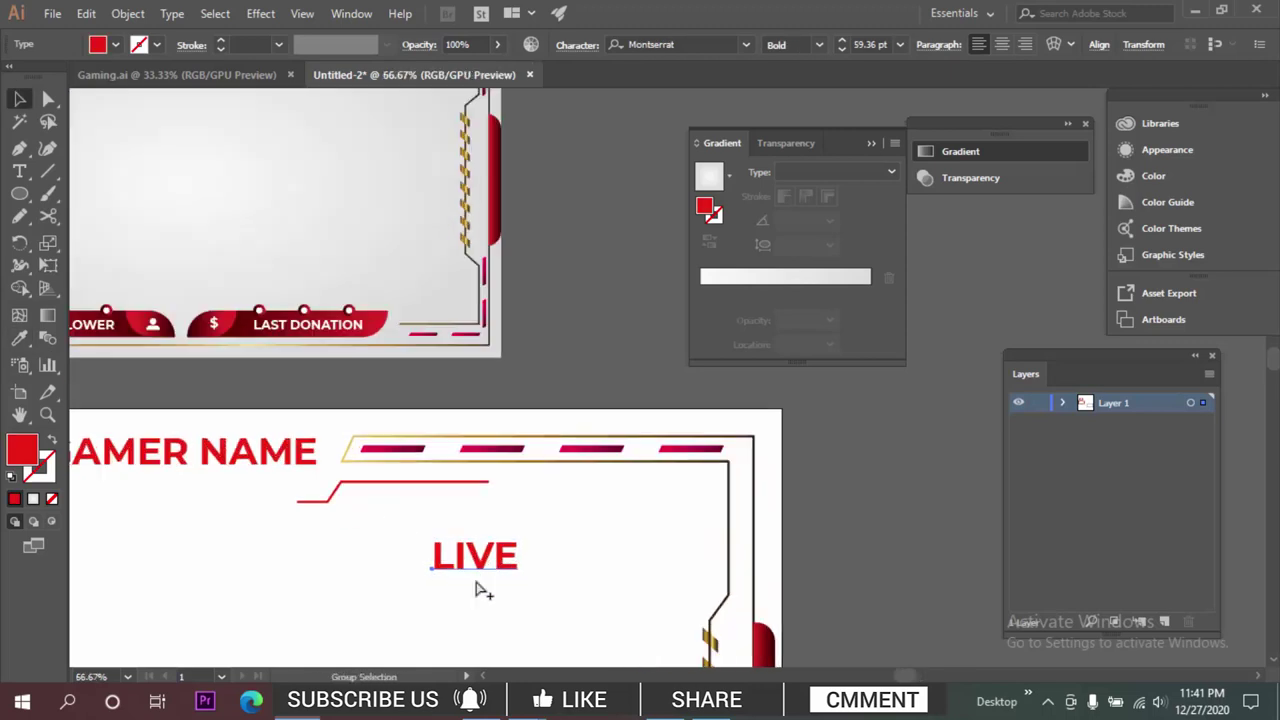
Append two dots to the LIVE text and set the tracking of the dots to 200.
key("t")
left_click(535, 485)
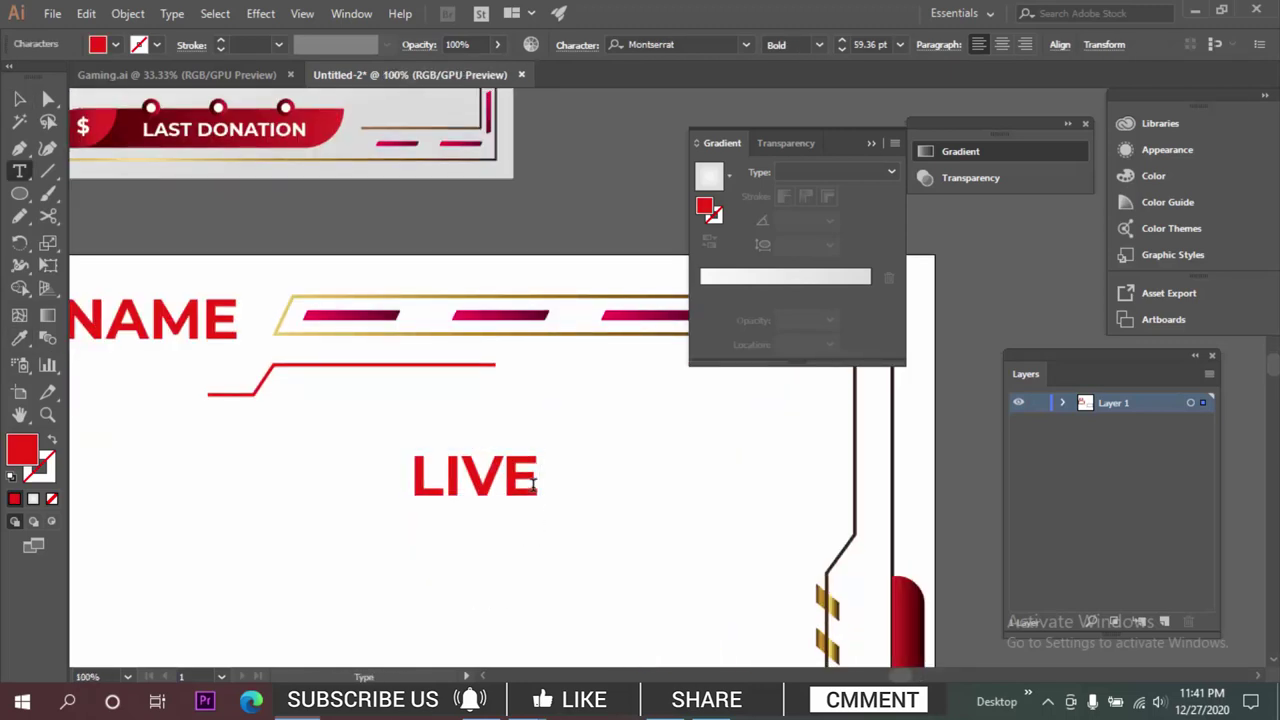
type("..")
left_click_drag(538, 485, 637, 482)
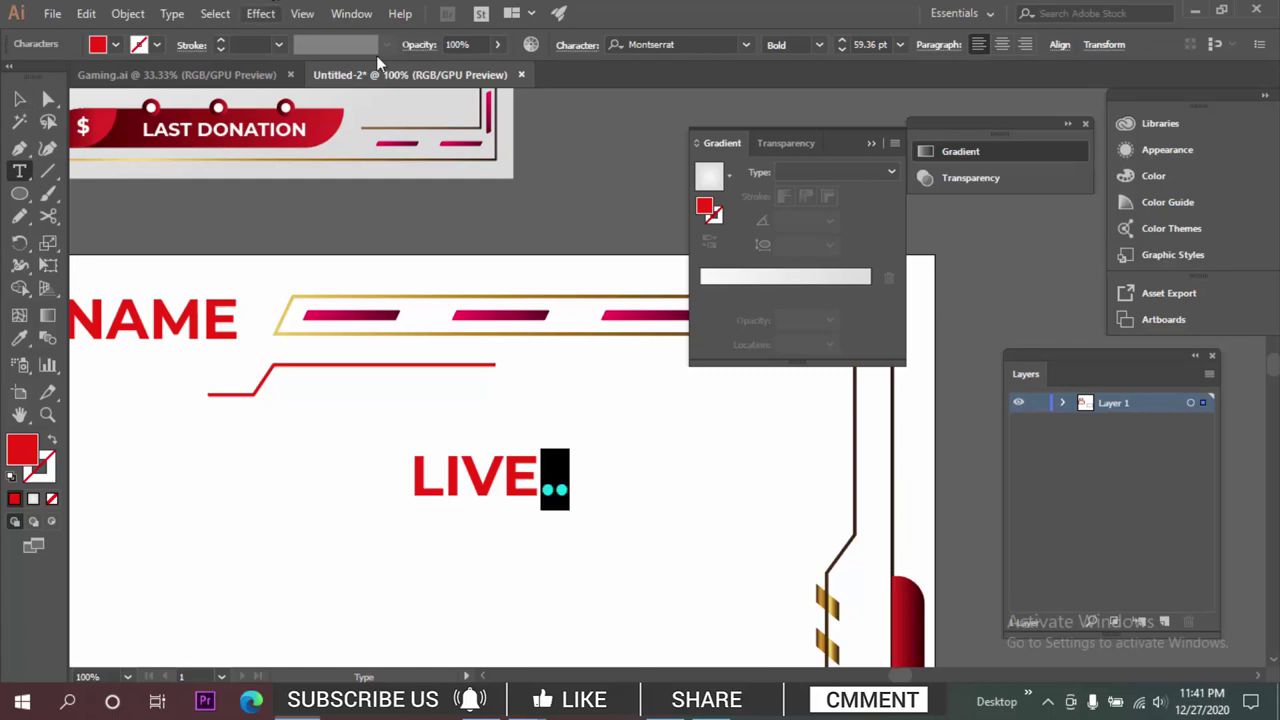
left_click(578, 45)
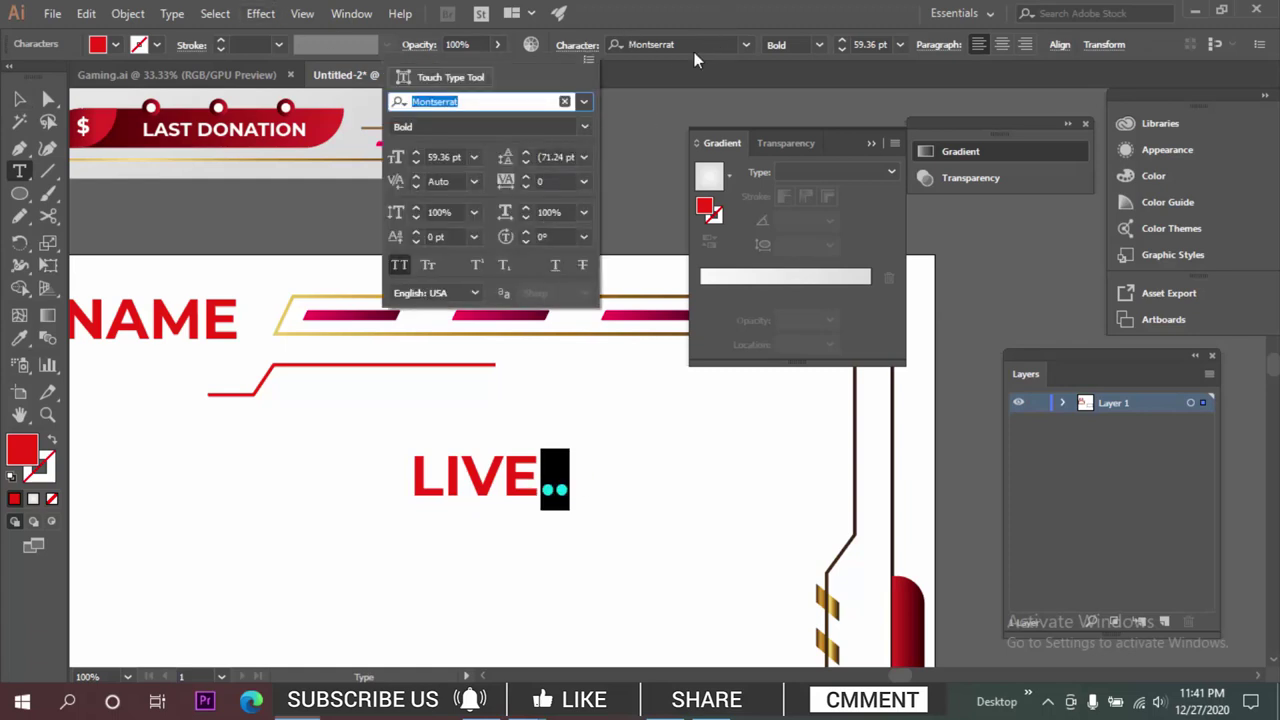
left_click(538, 181)
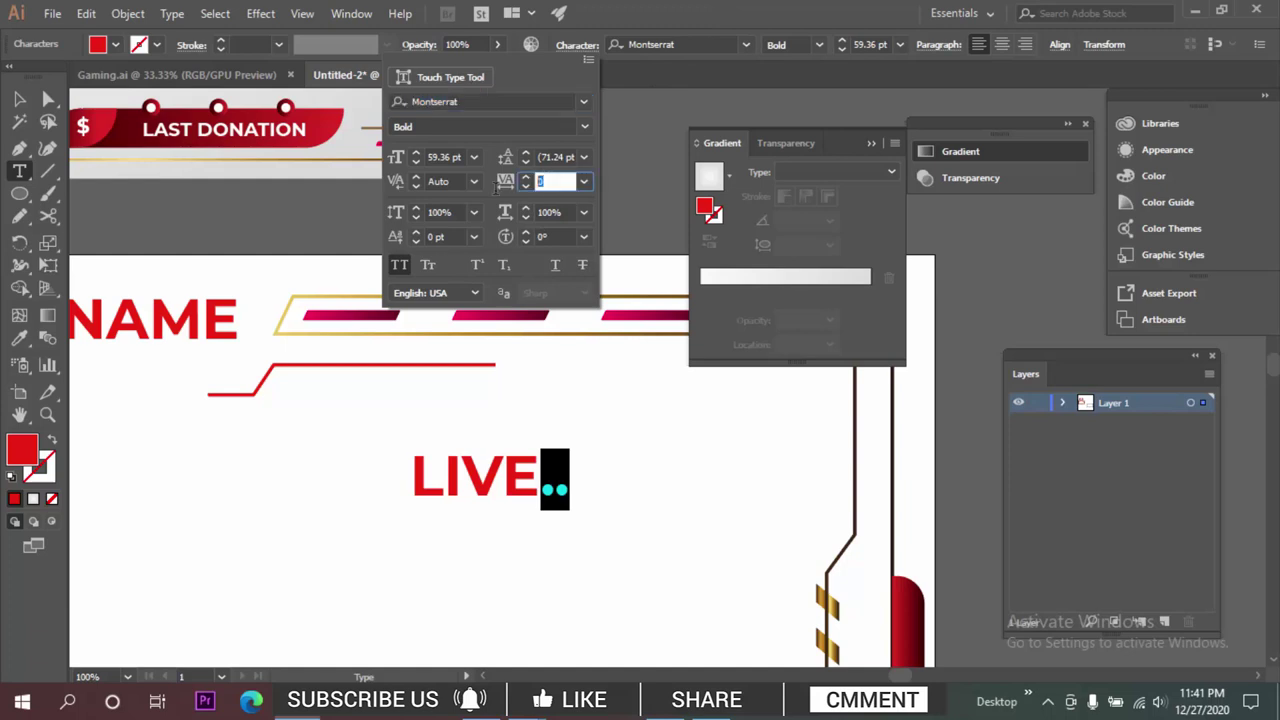
type("200")
key("Return")
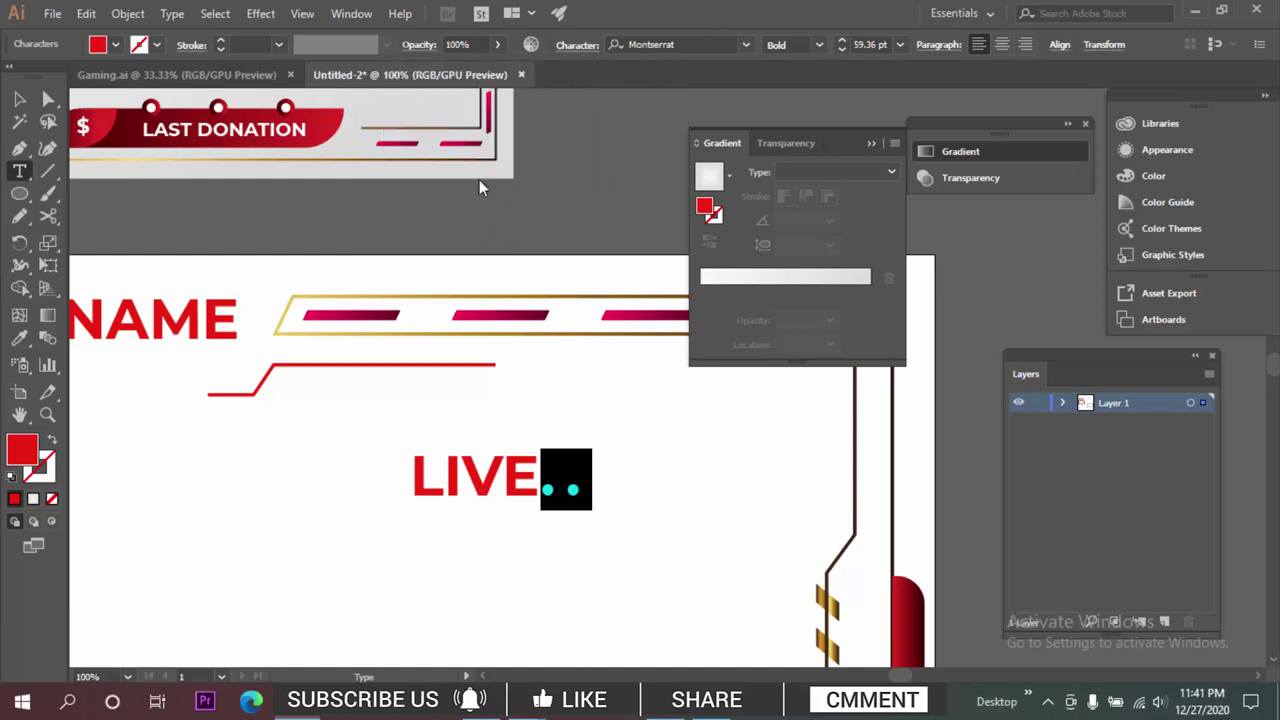
left_click(19, 100)
left_click(345, 517)
Place the LIVE.. label past the end of the right-hand red line, scale it down, and raise it slightly below the frame.
left_click_drag(357, 523, 218, 608)
left_click_drag(346, 568, 486, 466)
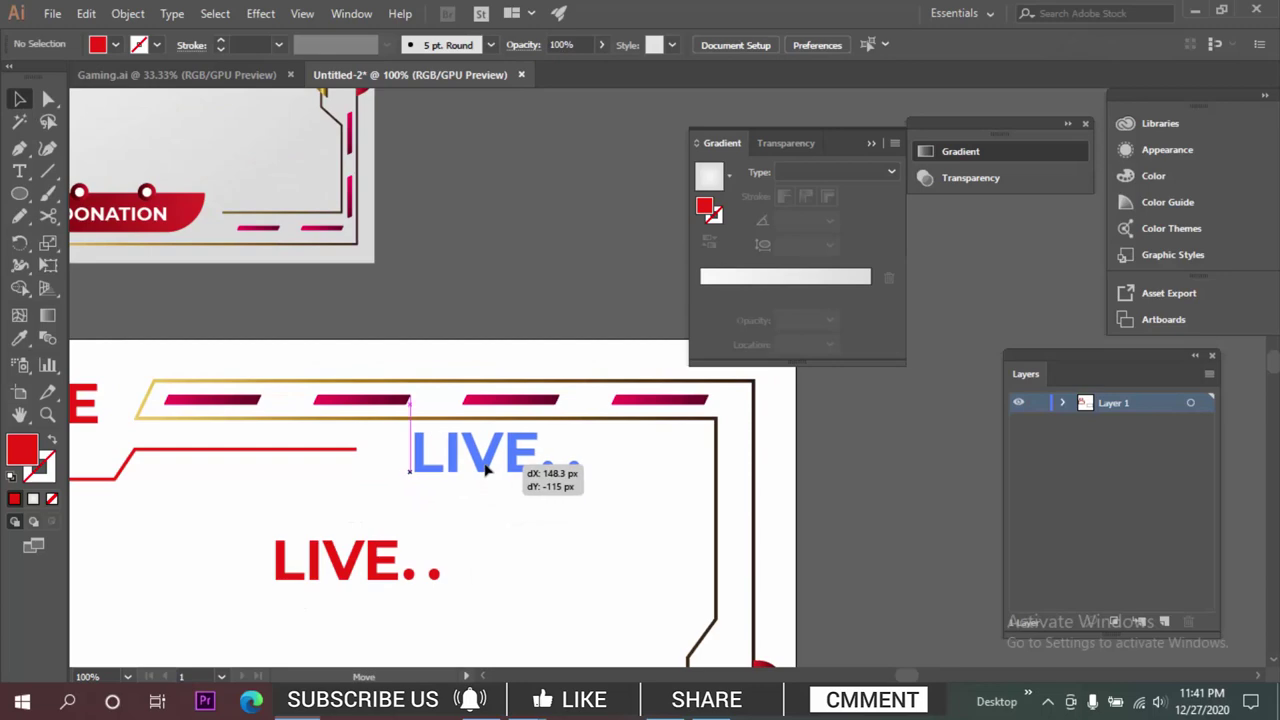
left_click(555, 530)
left_click(528, 464)
scroll(528, 462, "up", 2)
left_click_drag(656, 392, 572, 419)
left_click(394, 510)
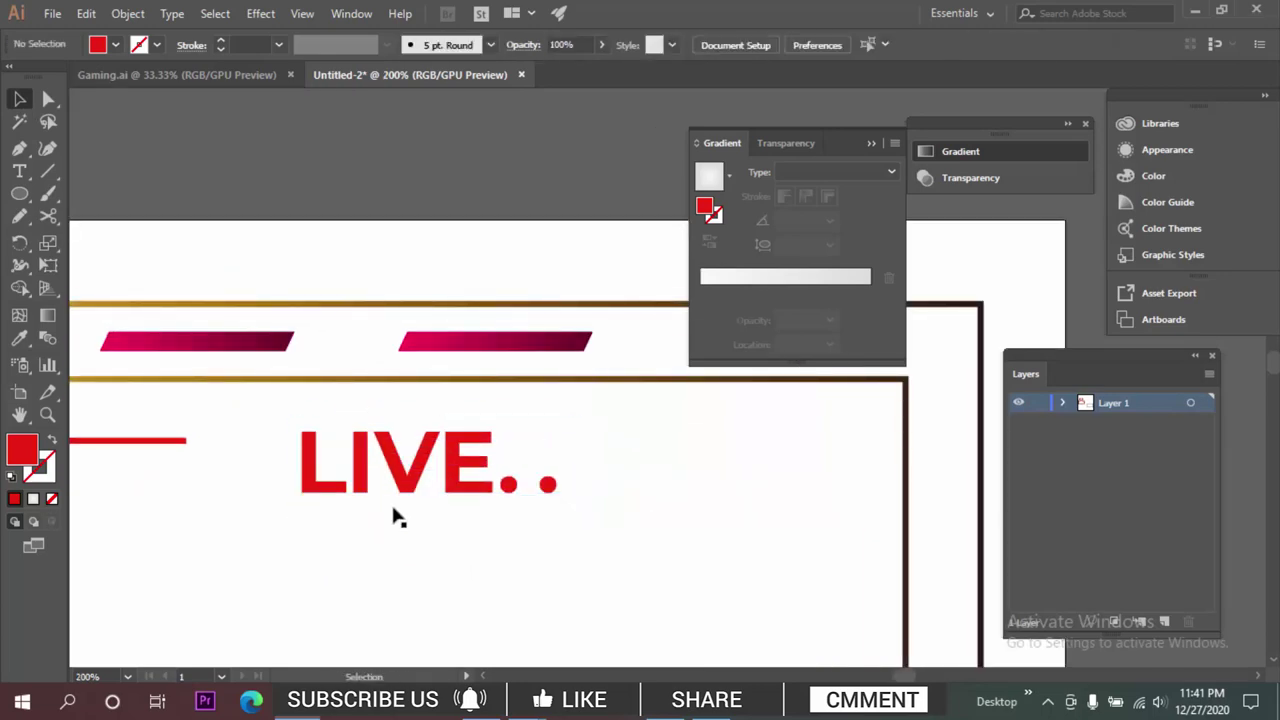
left_click_drag(466, 483, 467, 459)
Copy the two upper vertical dashes from the frame's left side to the matching place on its right side.
scroll(691, 471, "down", 6)
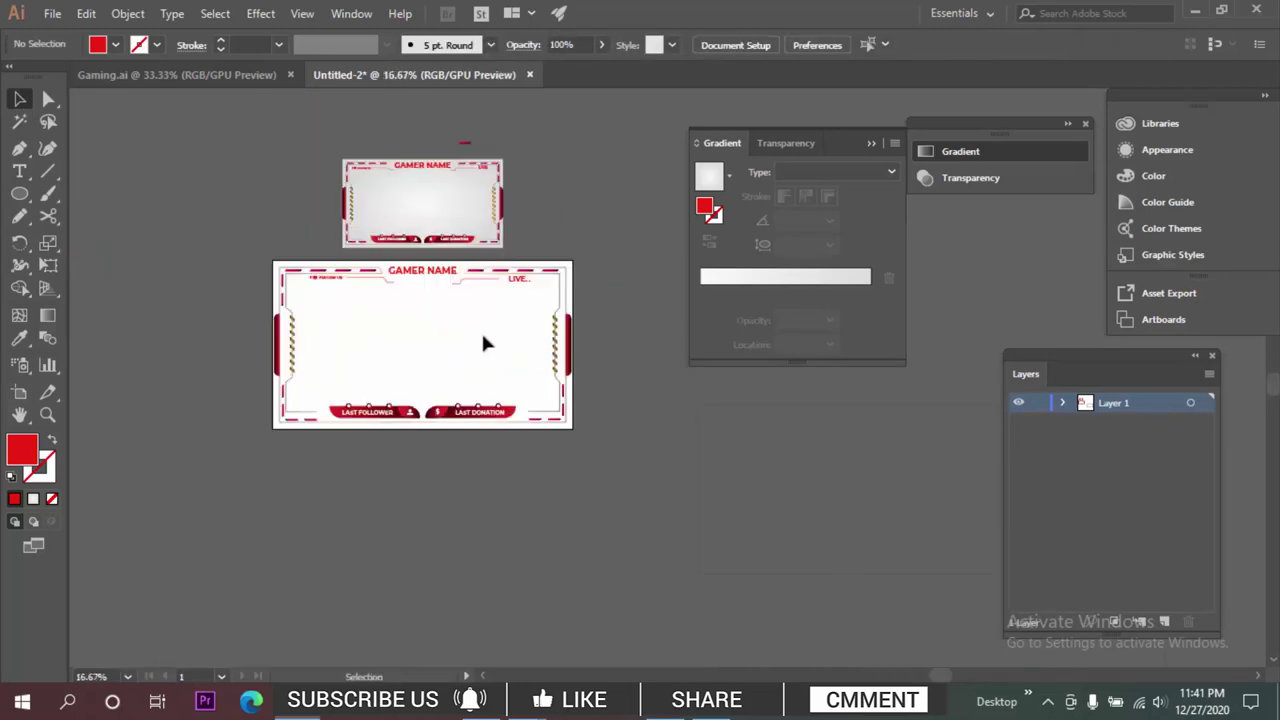
left_click_drag(468, 204, 480, 466)
scroll(517, 360, "up", 2)
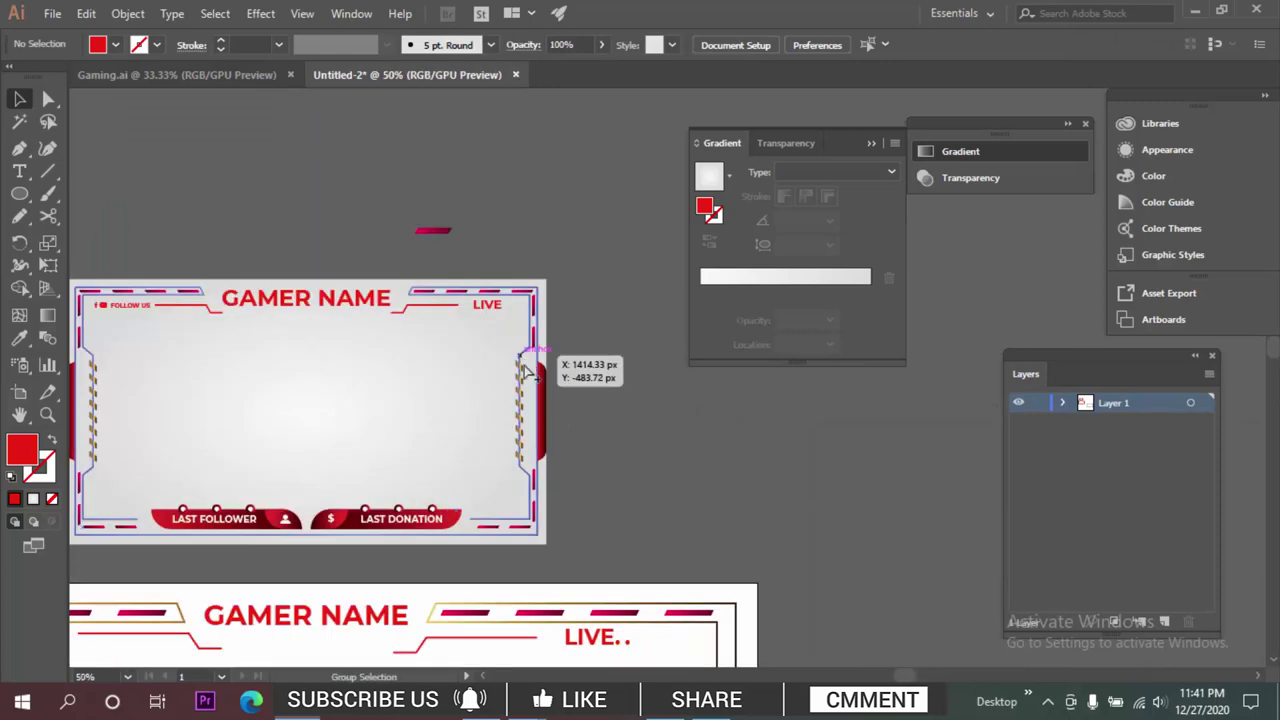
scroll(531, 380, "down", 2)
left_click_drag(550, 567, 431, 457)
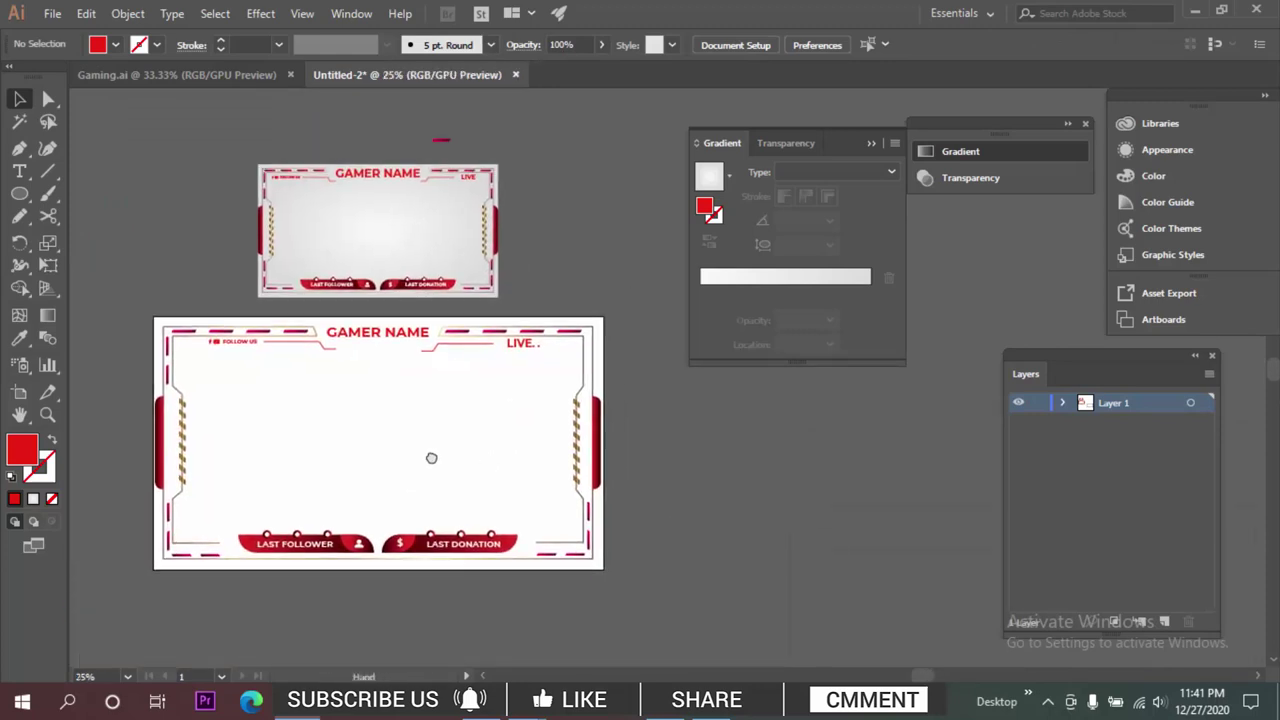
scroll(589, 380, "up", 1)
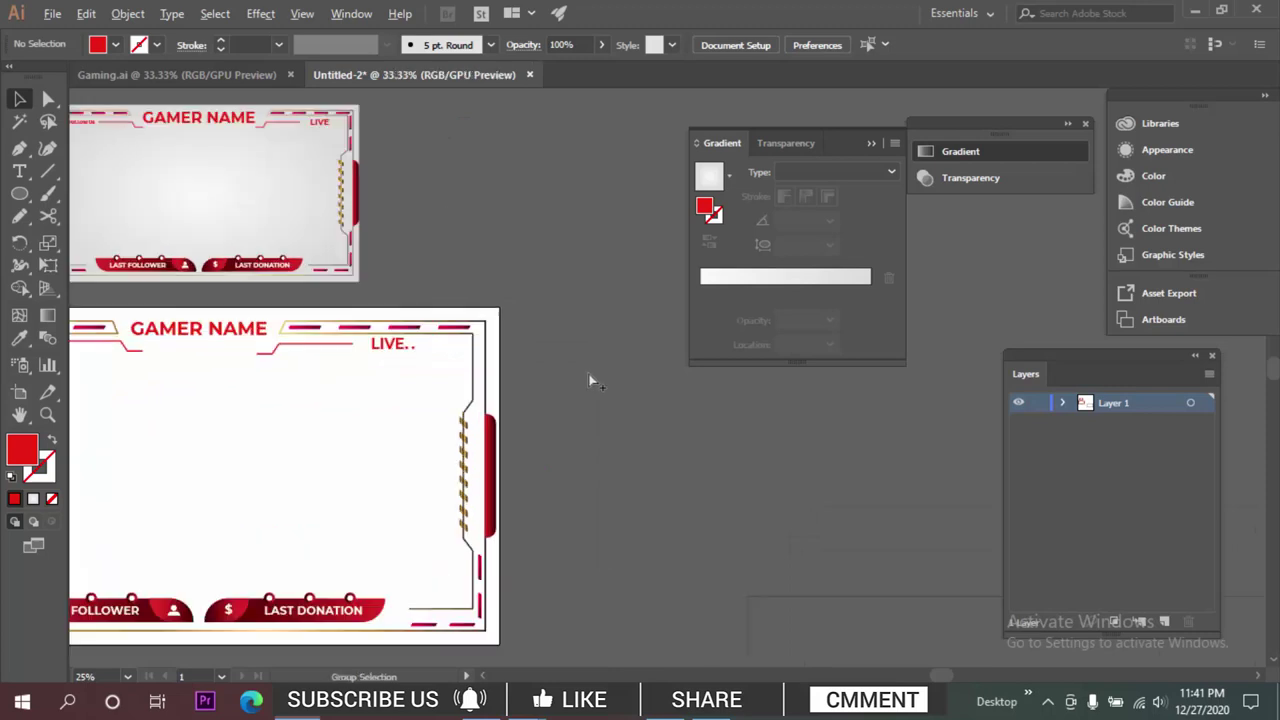
scroll(450, 375, "left", 3)
left_click_drag(146, 336, 708, 383)
left_click_drag(643, 369, 257, 437)
scroll(335, 397, "up", 2)
left_click(420, 400)
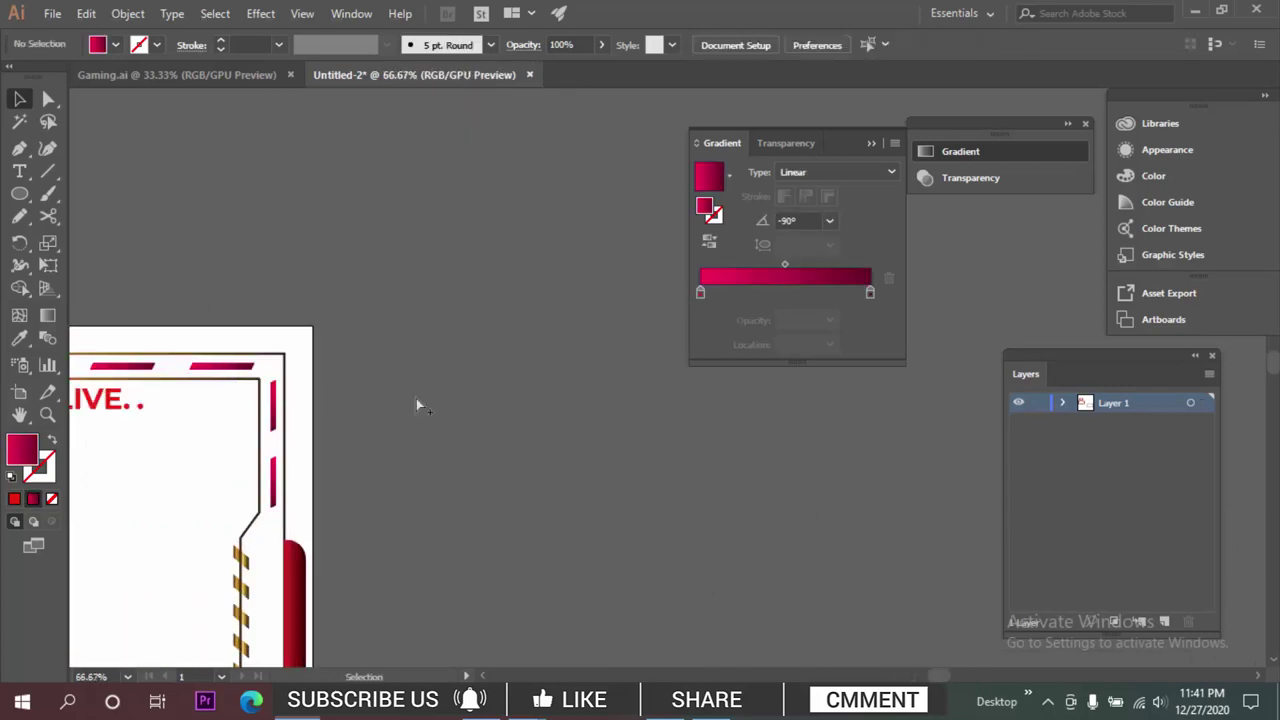
Hide the panels and inspect the whole new overlay alongside the reference.
key("ctrl+minus")
key("ctrl+minus")
key("Tab")
left_click_drag(495, 334, 836, 349)
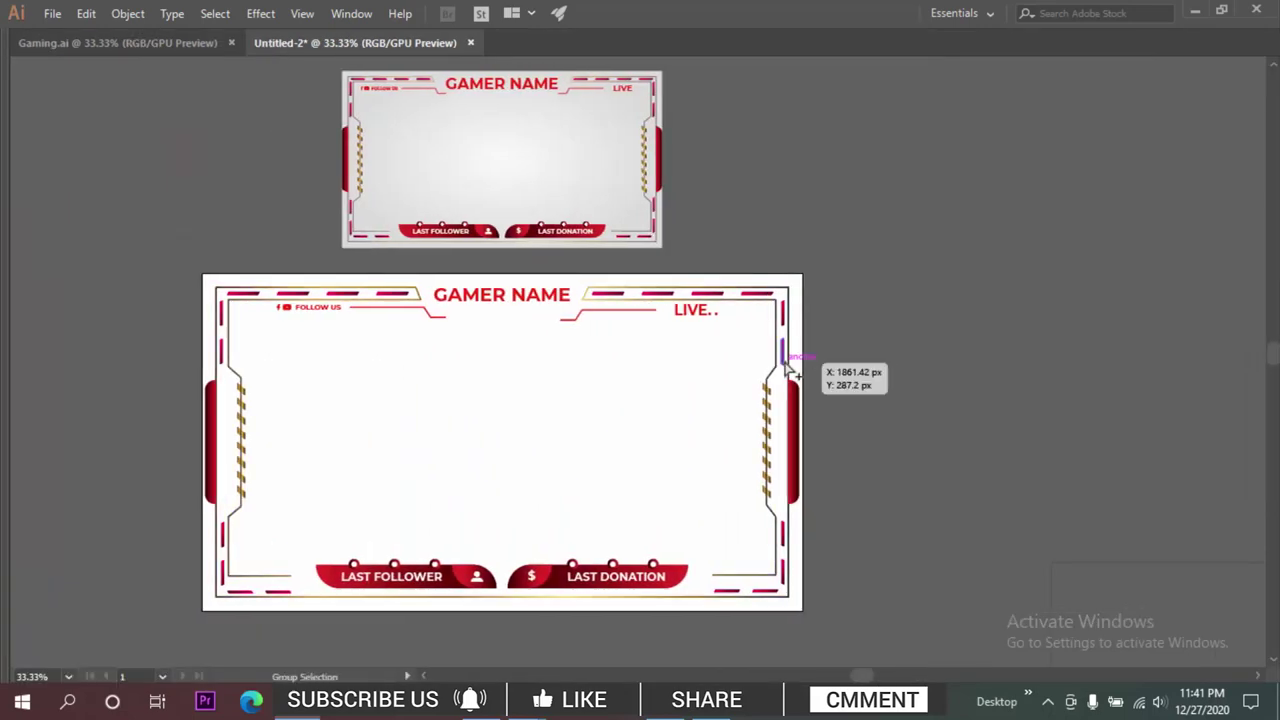
scroll(786, 366, "up", 1)
left_click_drag(588, 367, 760, 326)
scroll(755, 346, "down", 1)
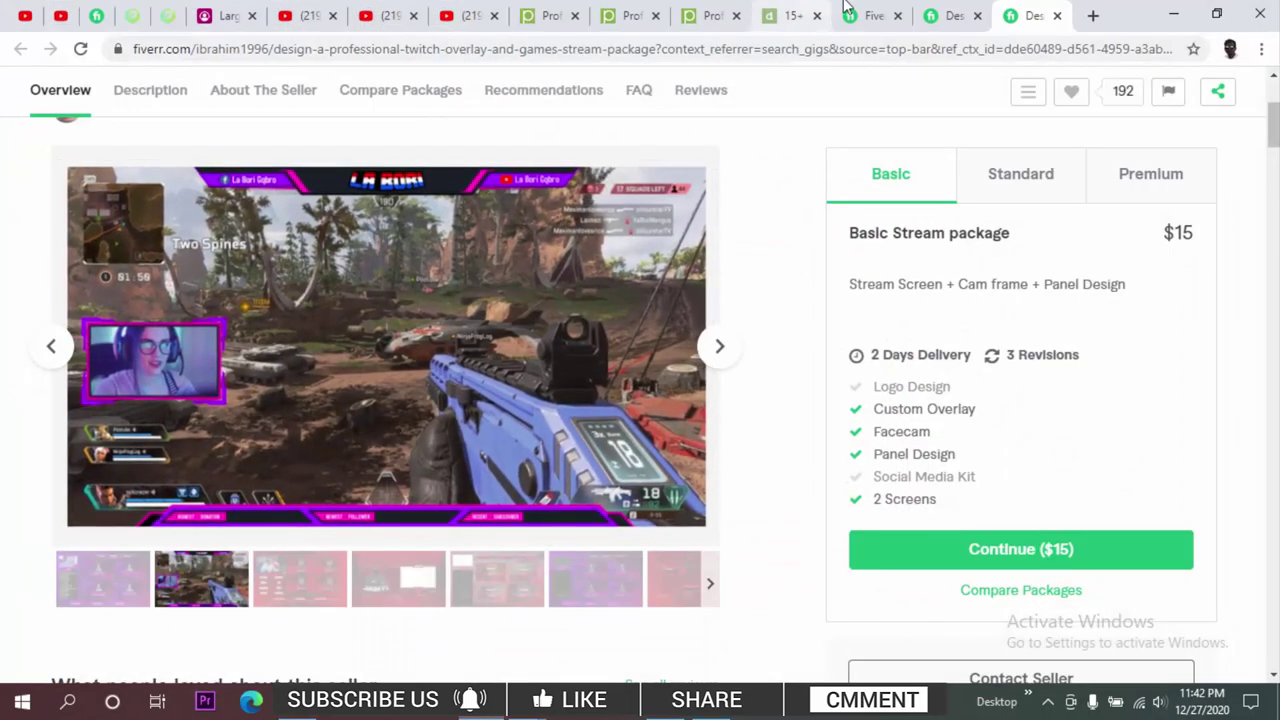
Switch to the Fiverr search results for "gaming overlay" and look over the listings up to the beginning of the page.
left_click(847, 12)
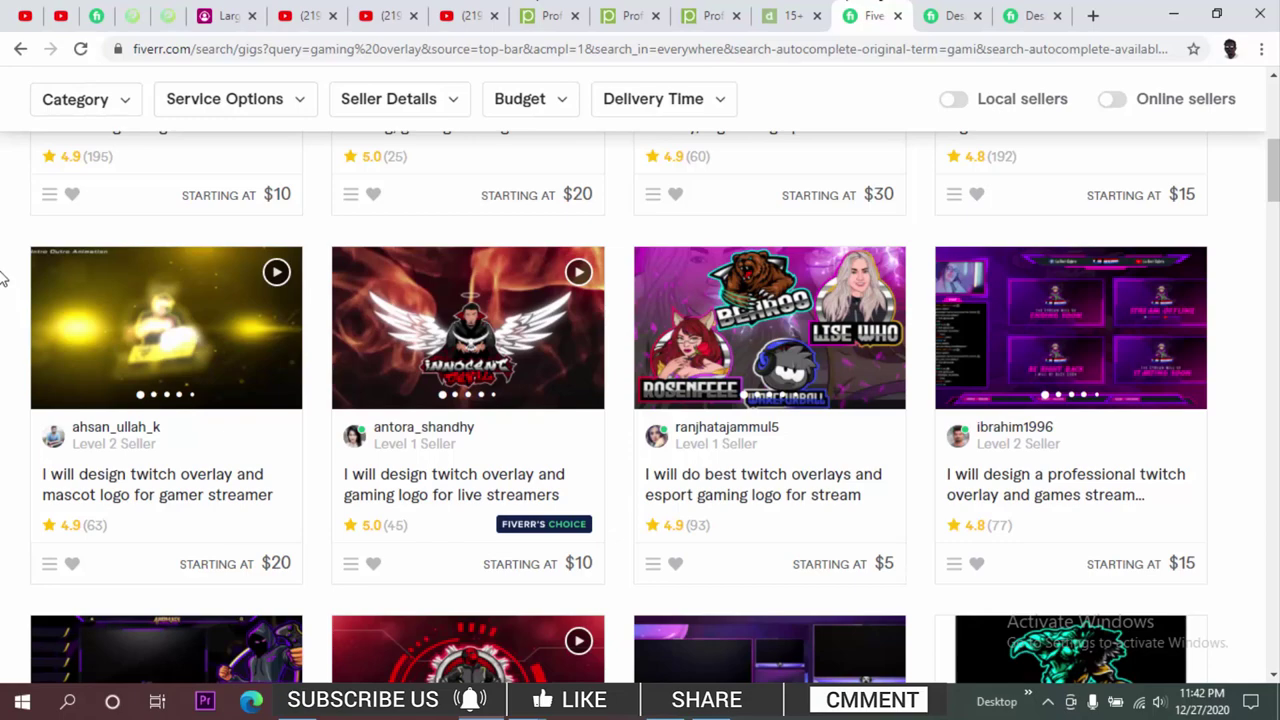
scroll(3, 298, "up", 3)
scroll(3, 298, "up", 3)
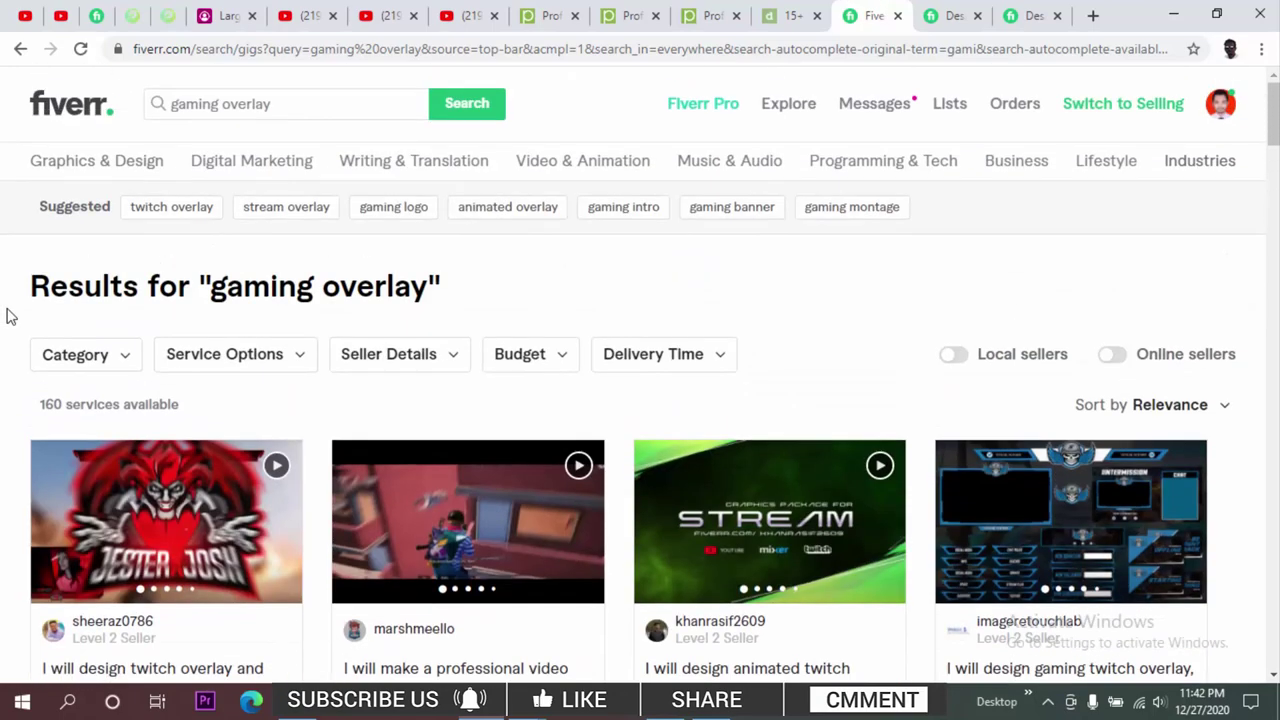